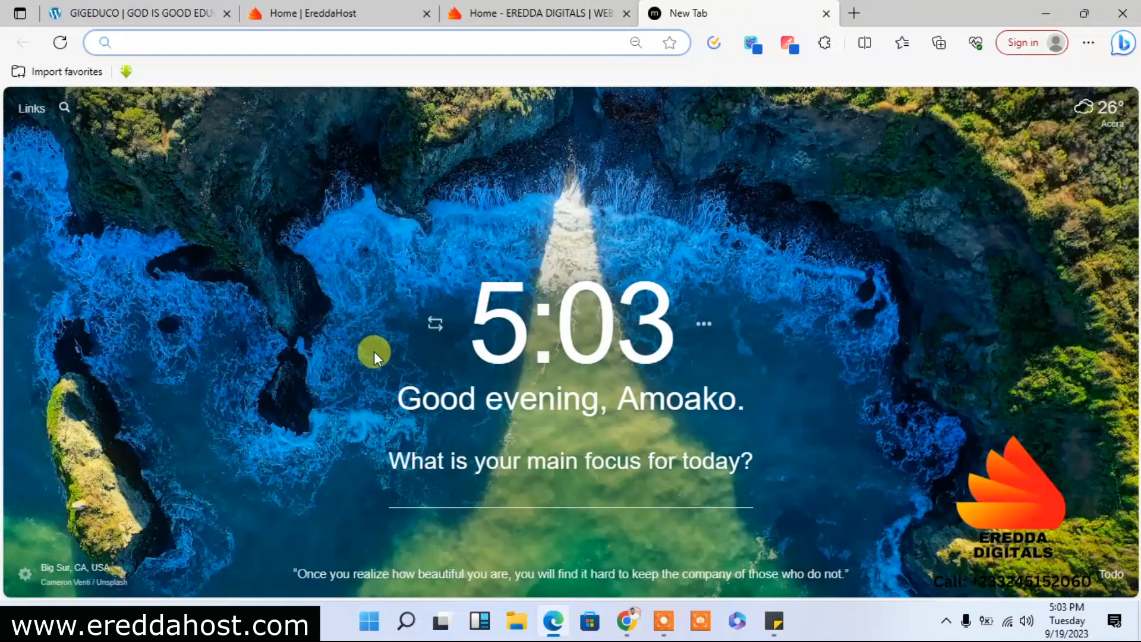
Step: Switch to the open eredda.com website and accept its cookie notice
left_click(579, 15)
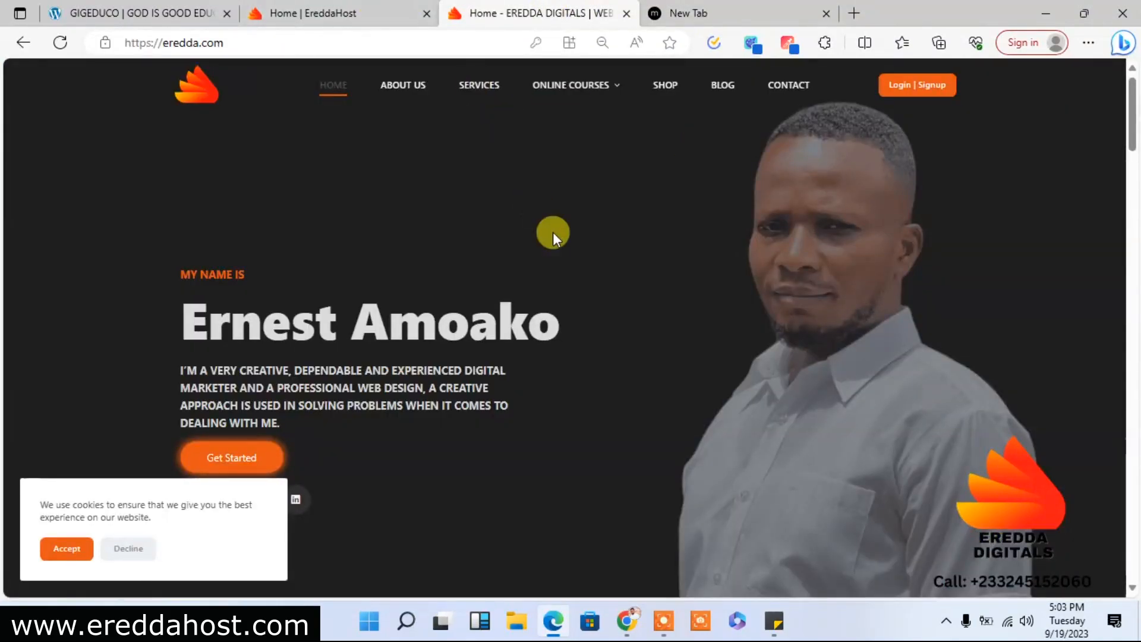
left_click(69, 554)
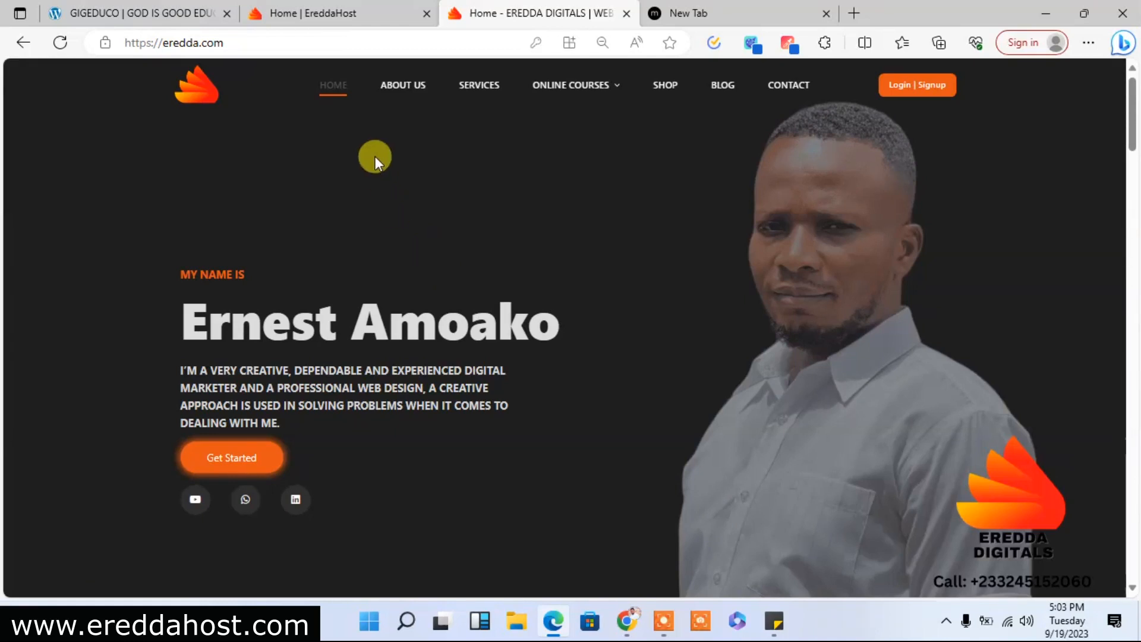
Step: Switch to the EreddaHost site, collapse the floating contact buttons, and review the domain prices and web hosting plans
left_click(350, 13)
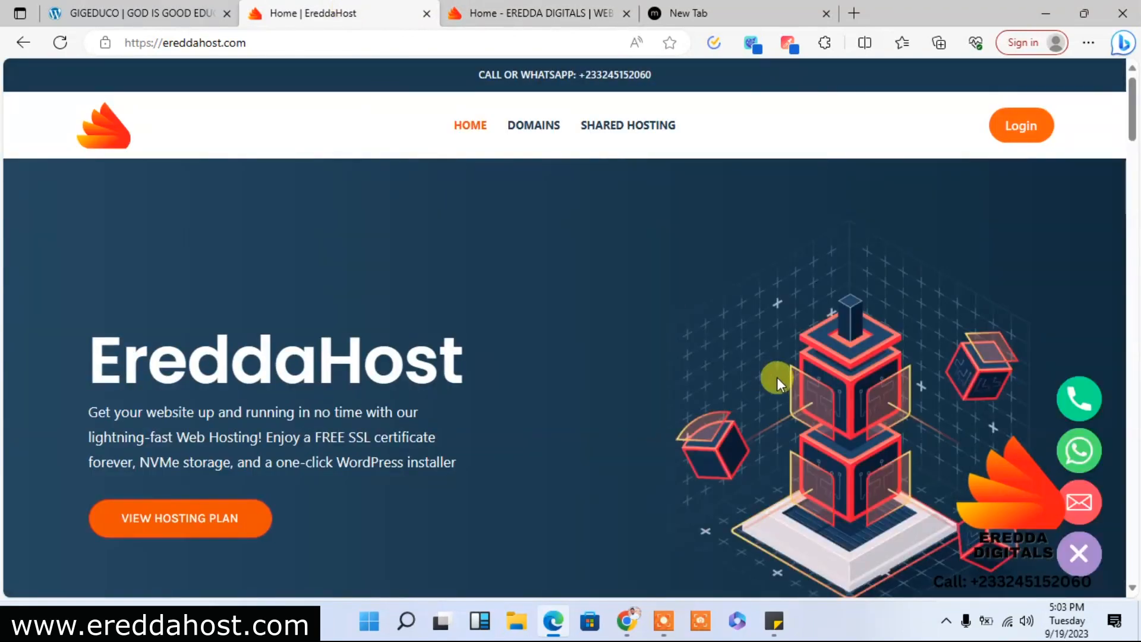
left_click(1079, 553)
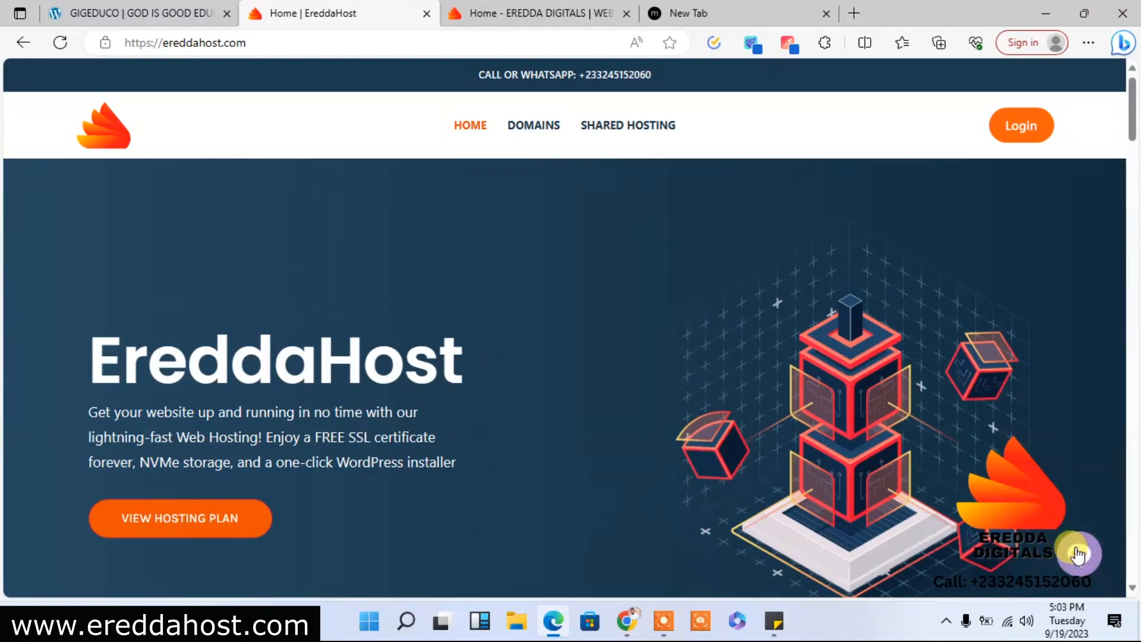
scroll(1079, 553, "down", 10)
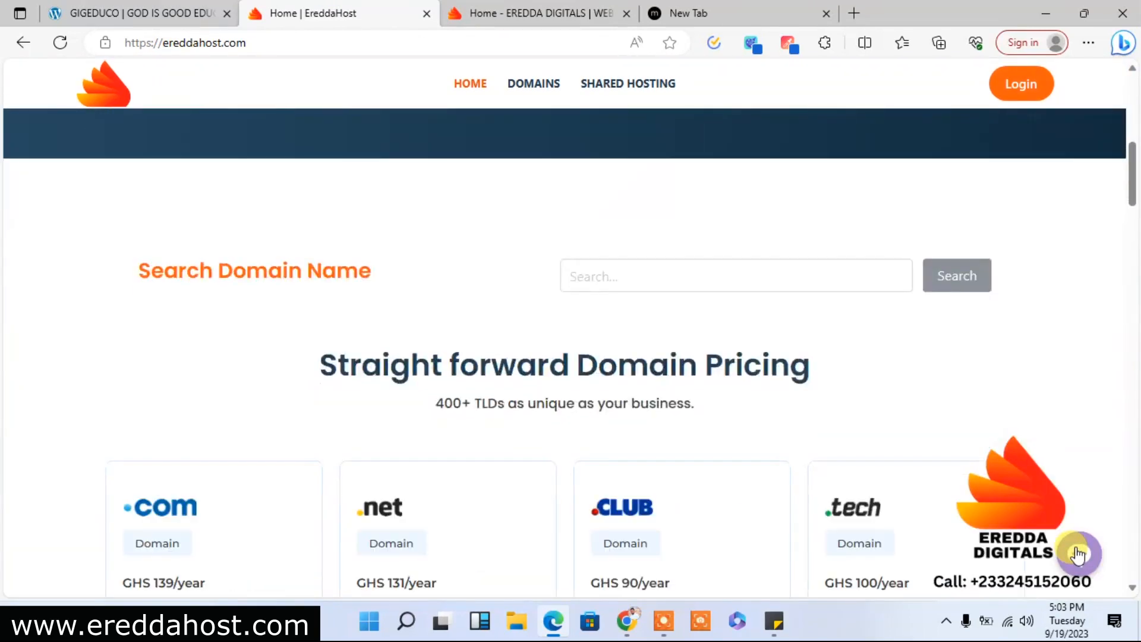
scroll(1078, 553, "down", 3)
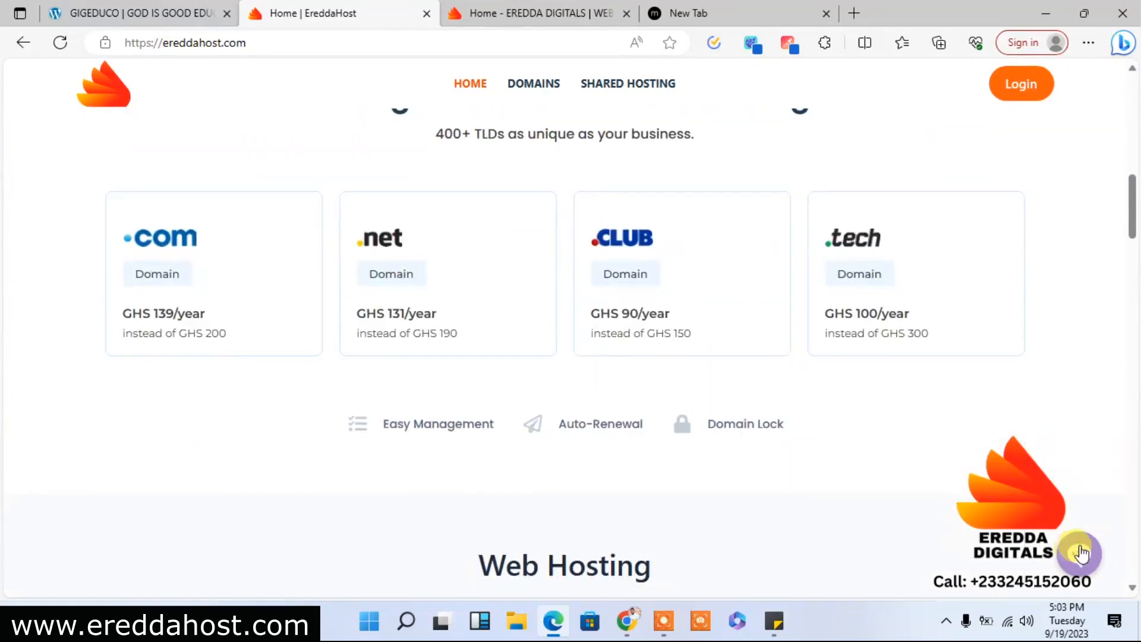
left_click_drag(1132, 209, 1137, 291)
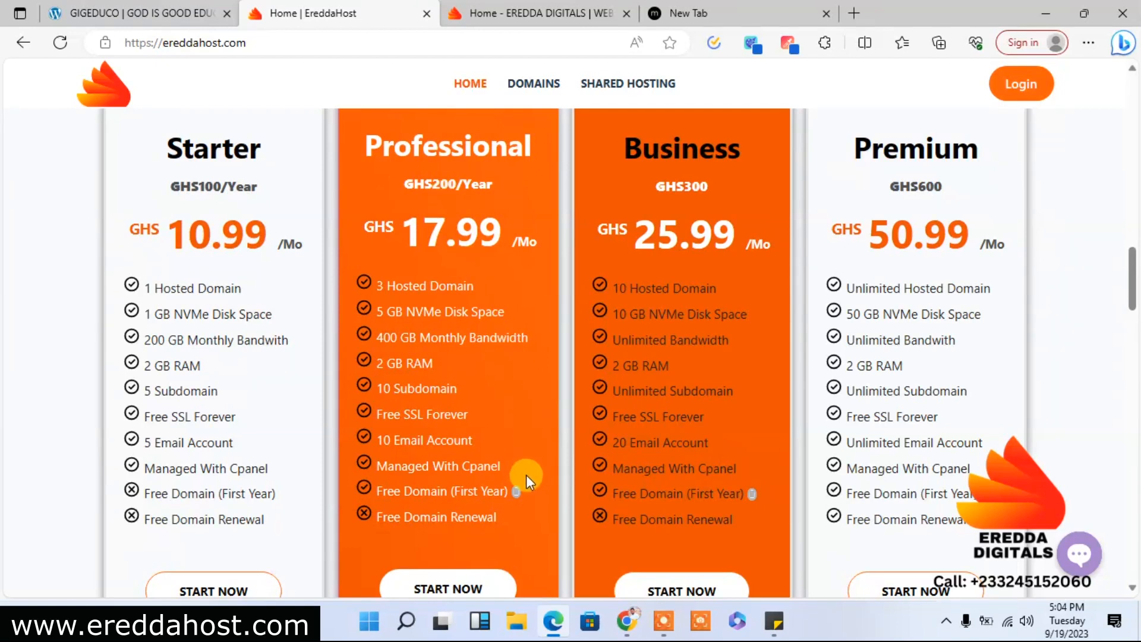
mouse_move(518, 492)
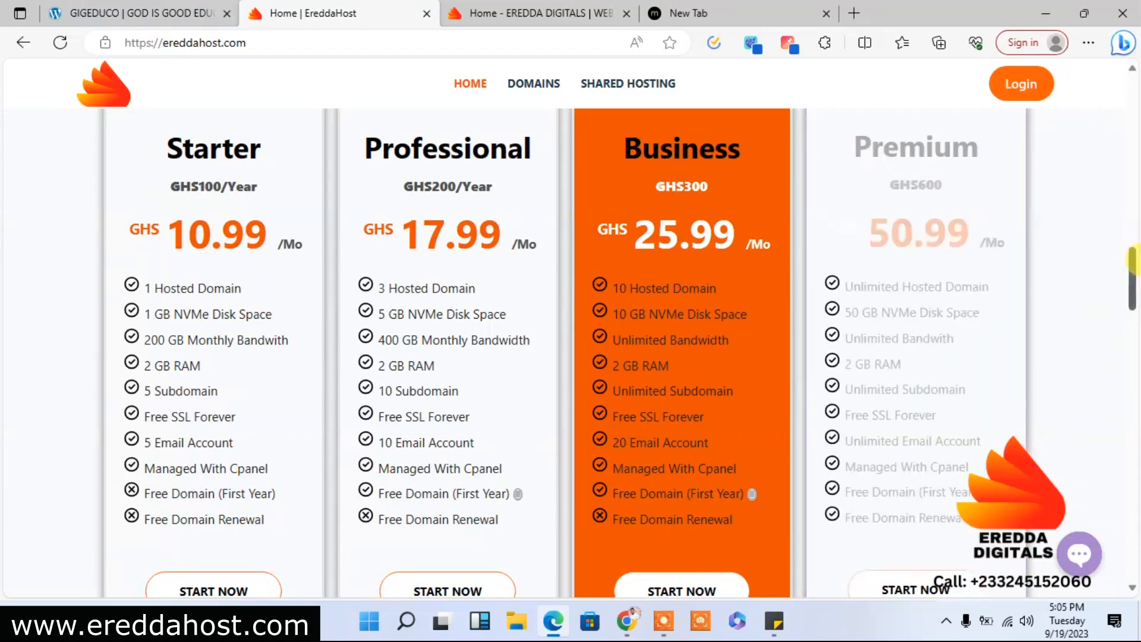
Step: Search for the domain name "bigfisheat" on the EreddaHost home page and review the extensions and prices offered
left_click_drag(1135, 292, 1113, 171)
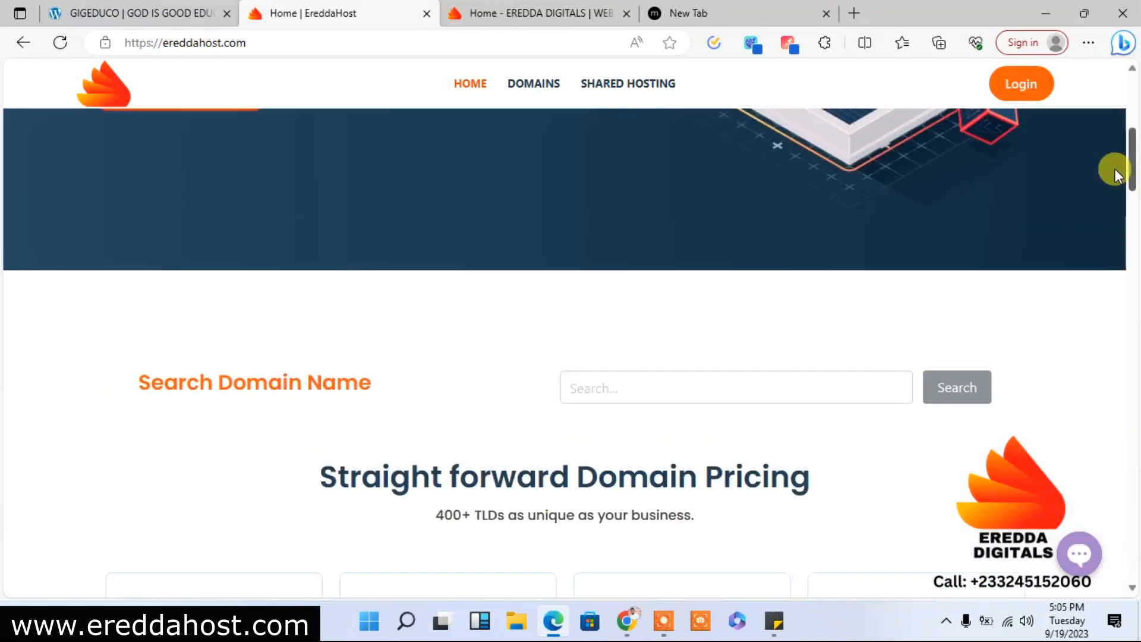
left_click(716, 389)
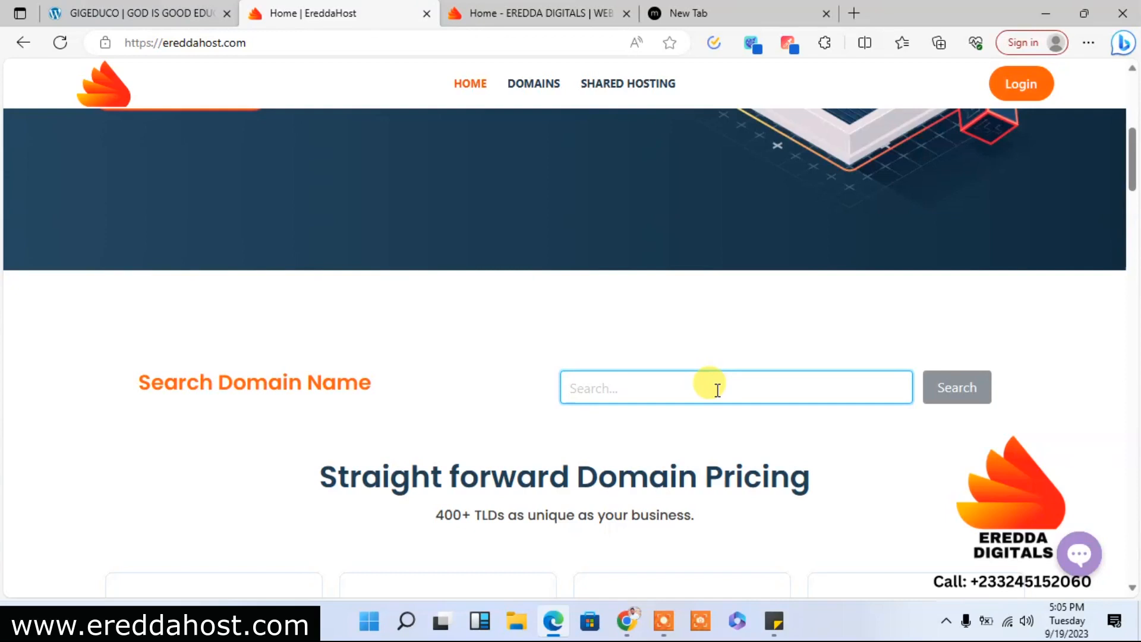
type("big")
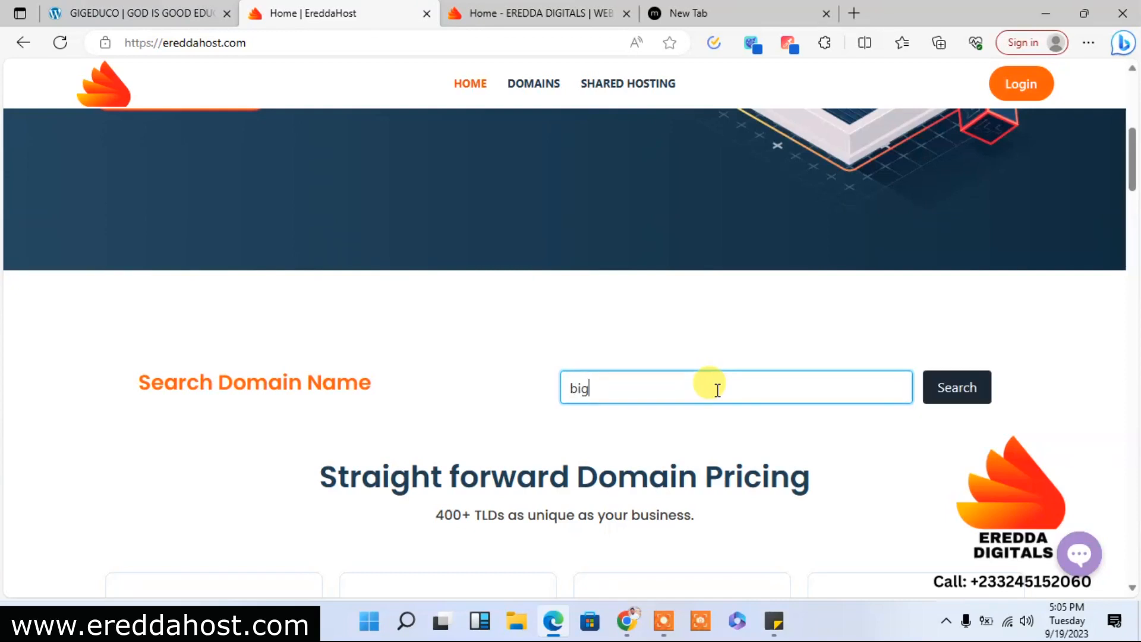
type("fish")
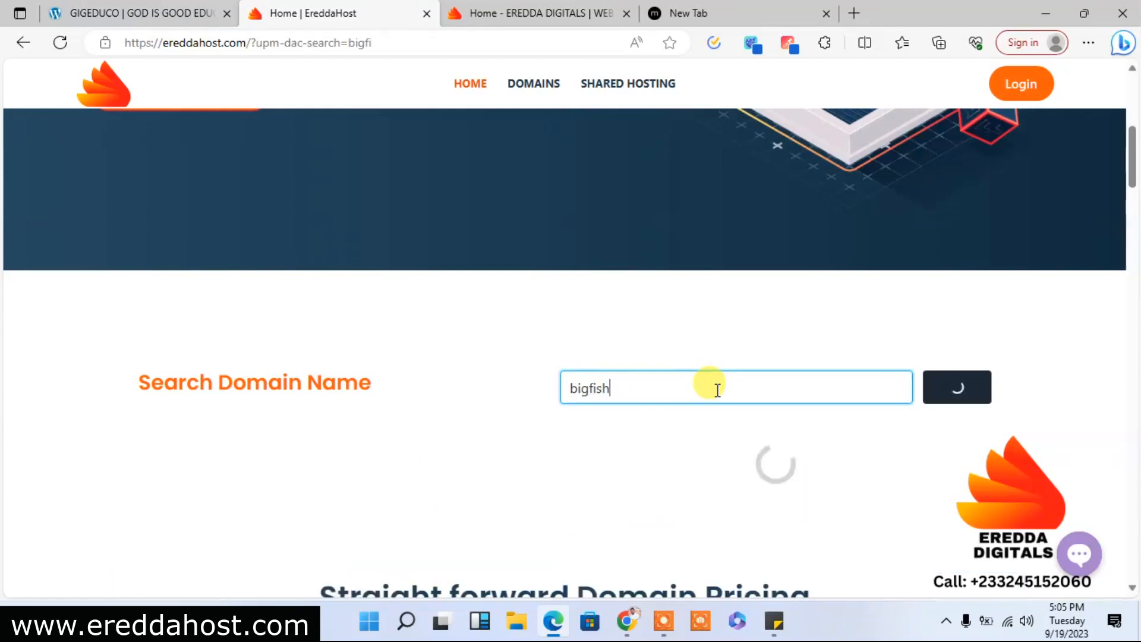
type("eat")
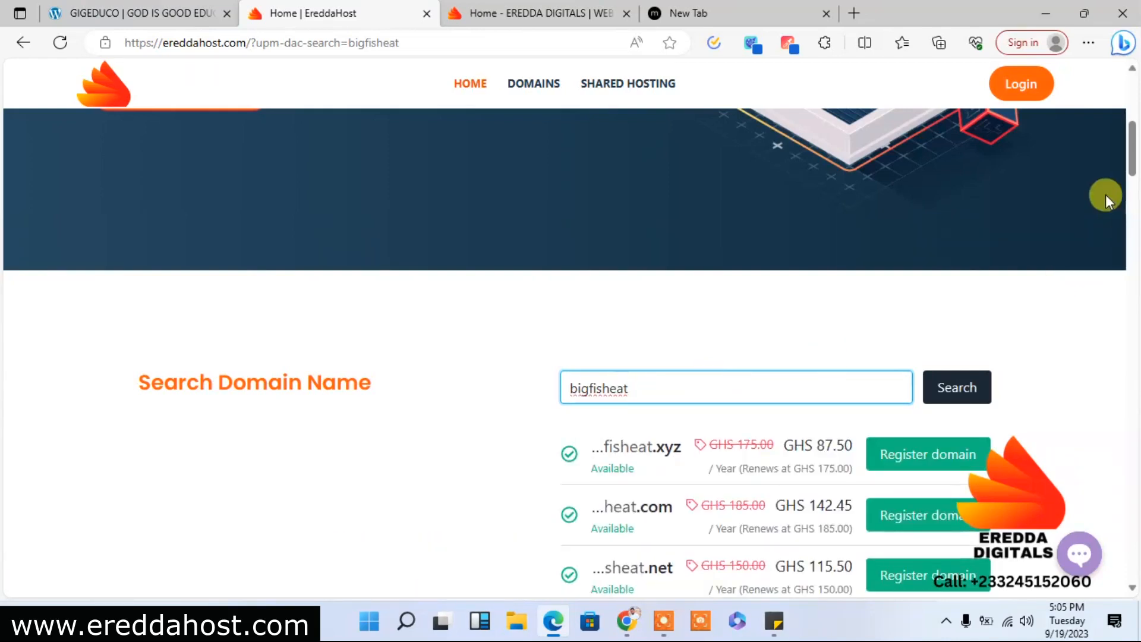
scroll(1132, 160, "down", 1)
scroll(1134, 176, "down", 1)
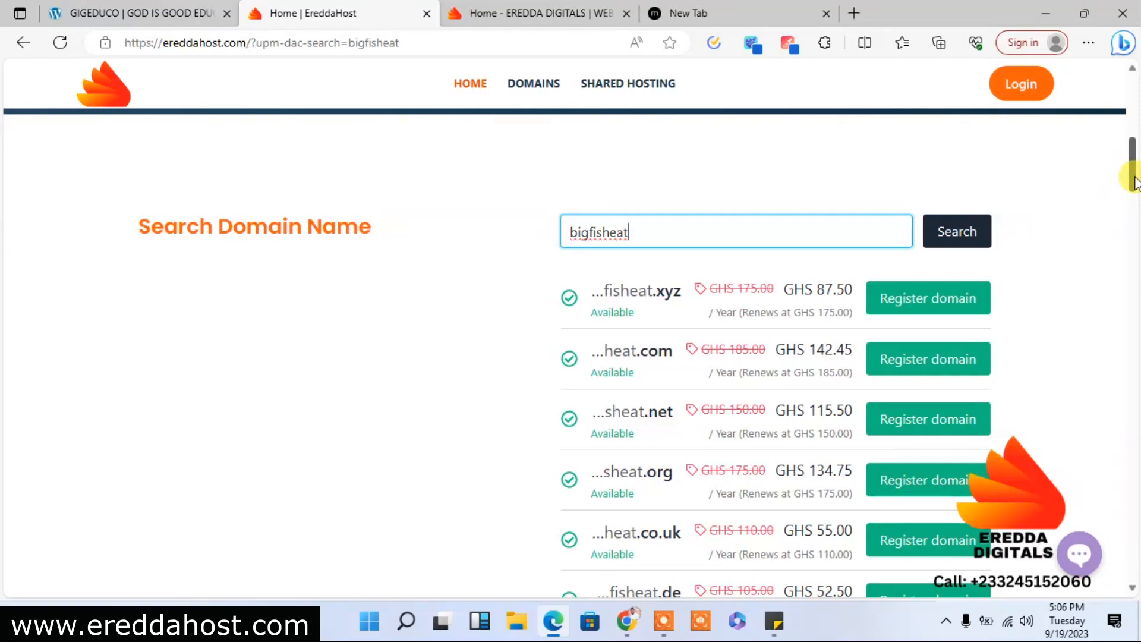
scroll(1135, 184, "down", 1)
scroll(1137, 190, "down", 1)
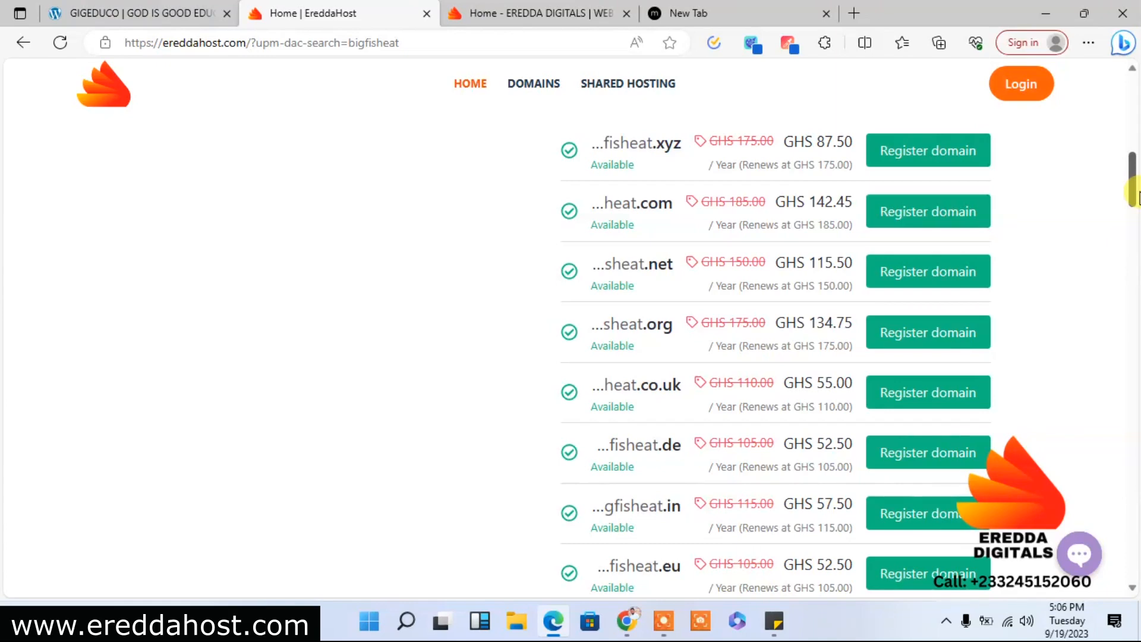
left_click_drag(1132, 190, 1120, 122)
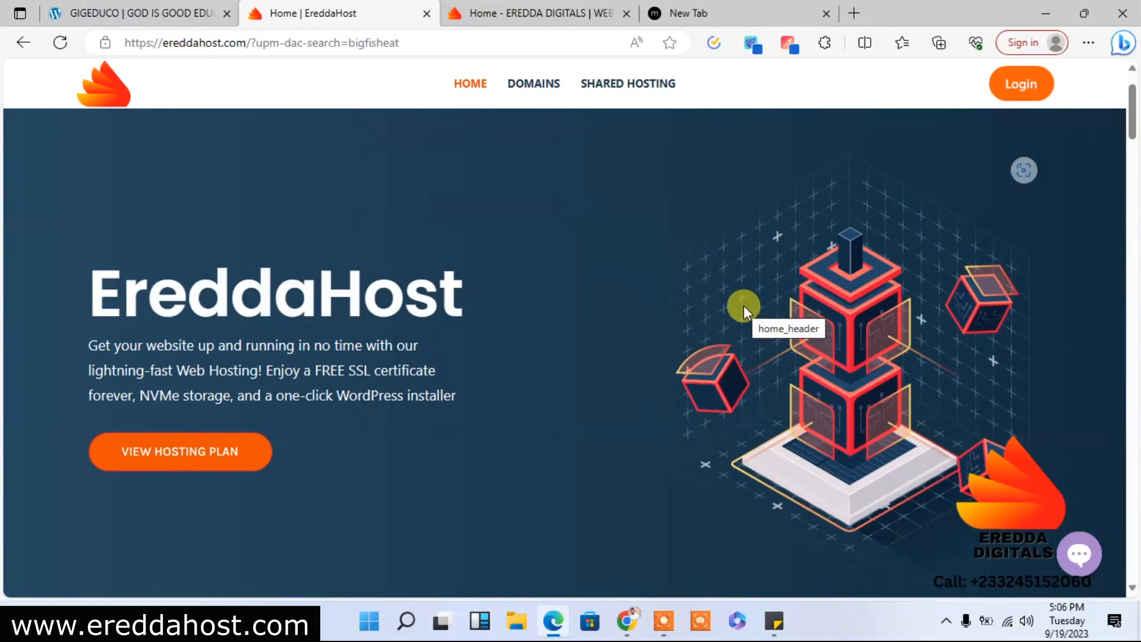
Step: Open gigeduco.com/wp-admin in the GIGEDUCO site's tab and log in to WordPress with the prefilled credentials
left_click(181, 9)
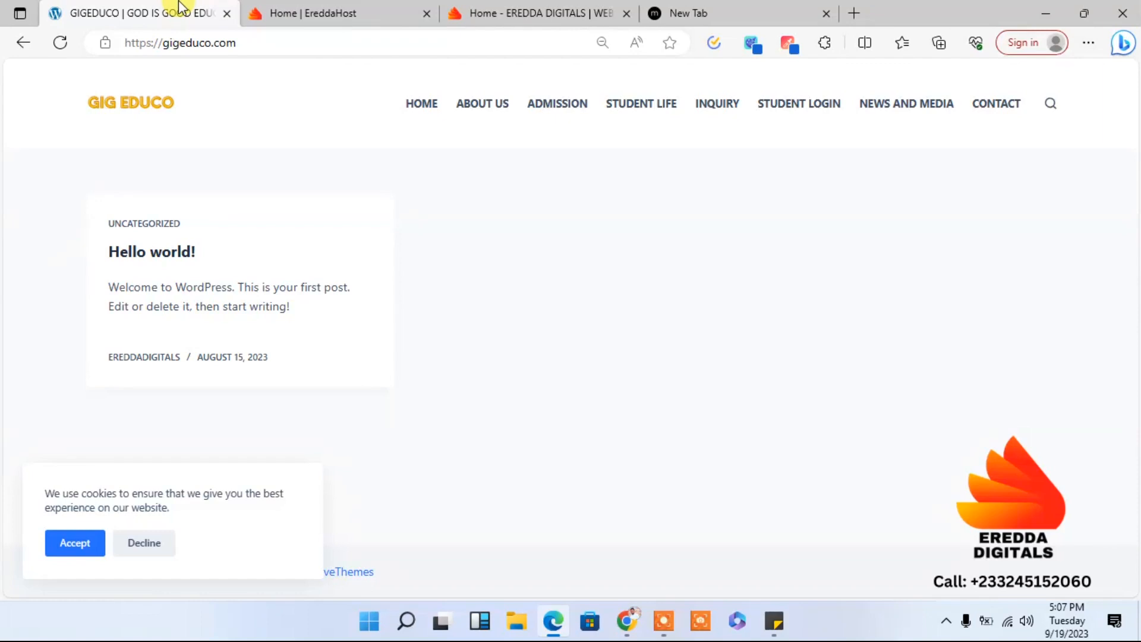
left_click(299, 44)
left_click(301, 44)
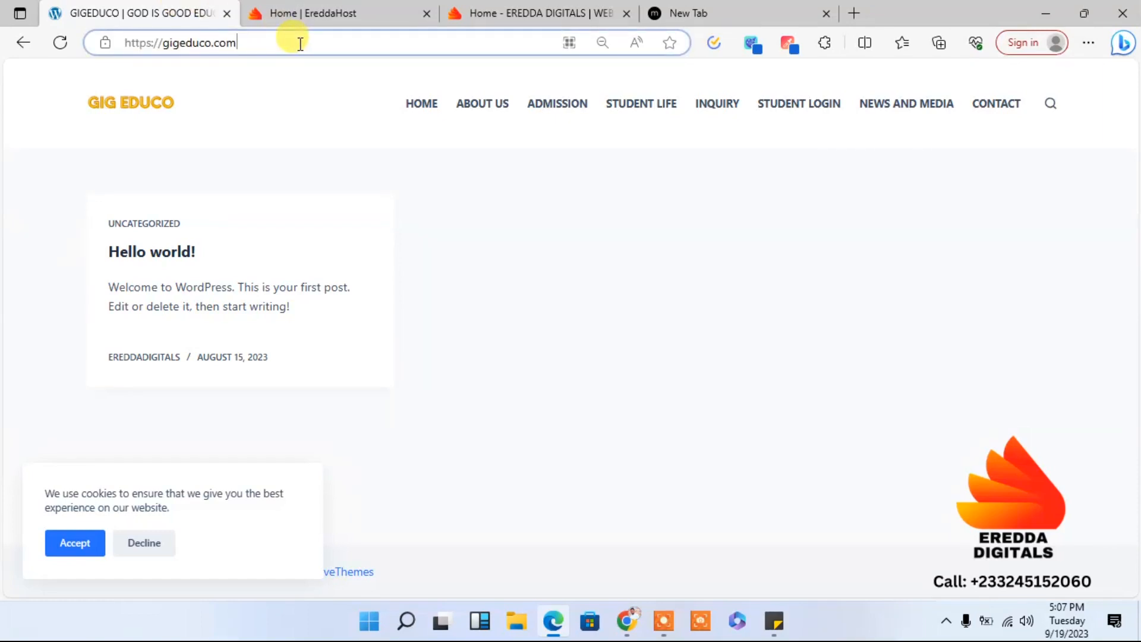
type("/wp-ad")
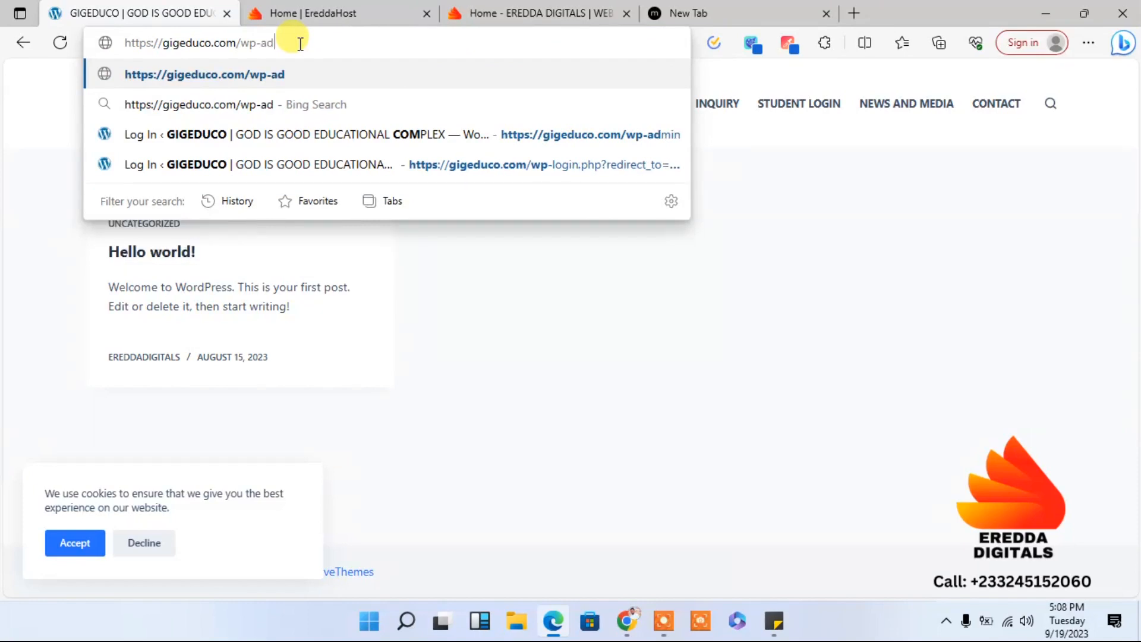
type("min")
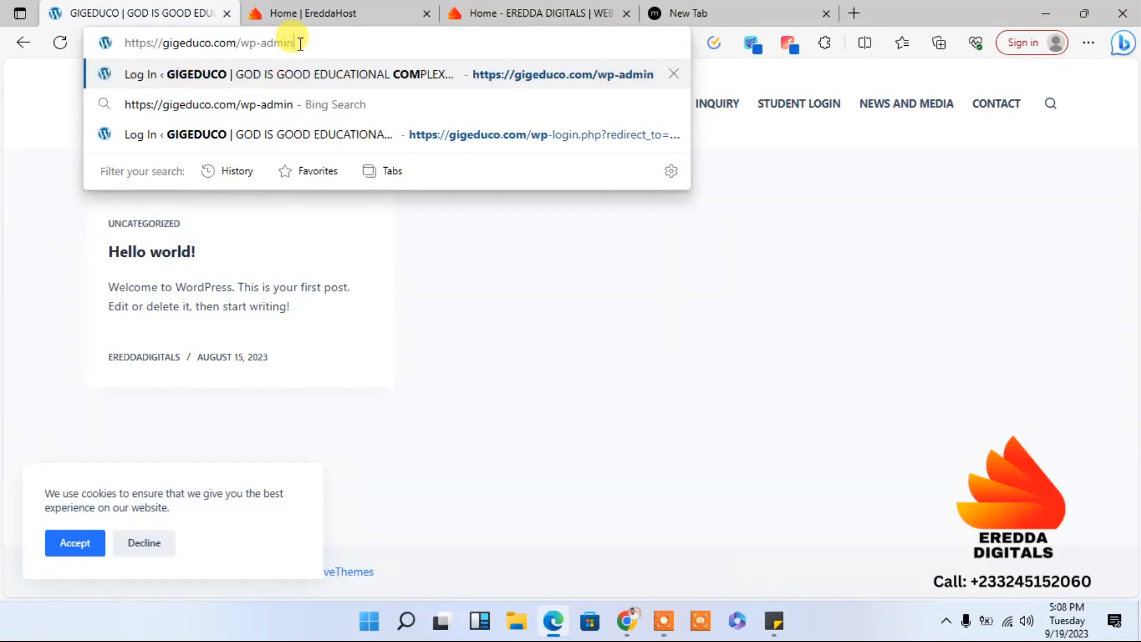
key("Return")
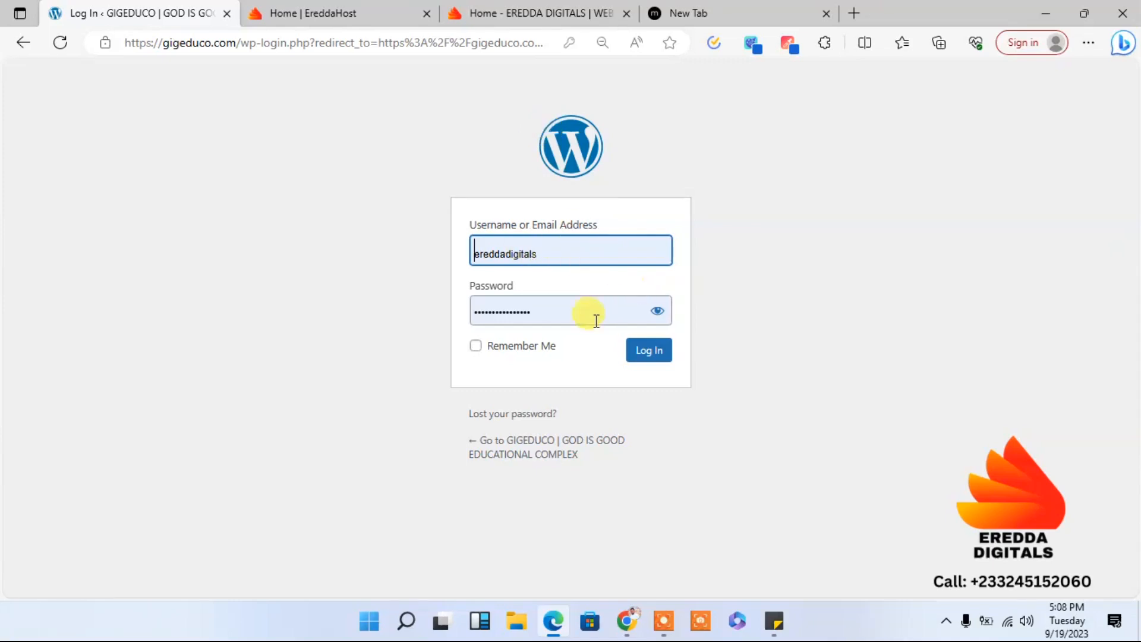
left_click(653, 356)
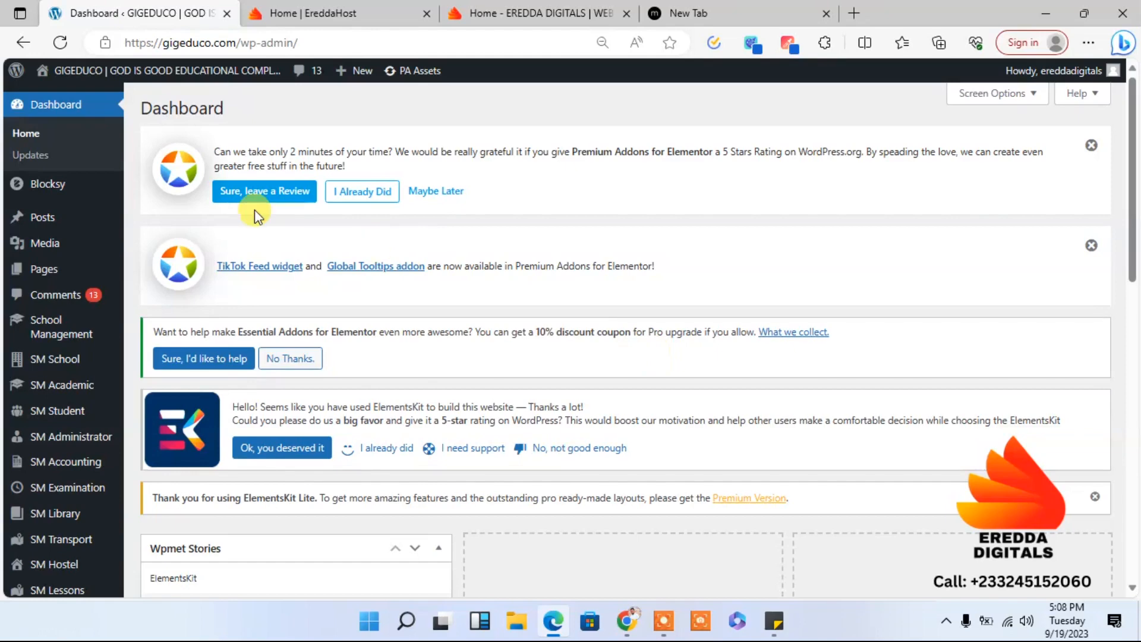
Step: Open the GIGEDUCO front end in an additional tab and bring up the theme customizer in the original tab
right_click(152, 76)
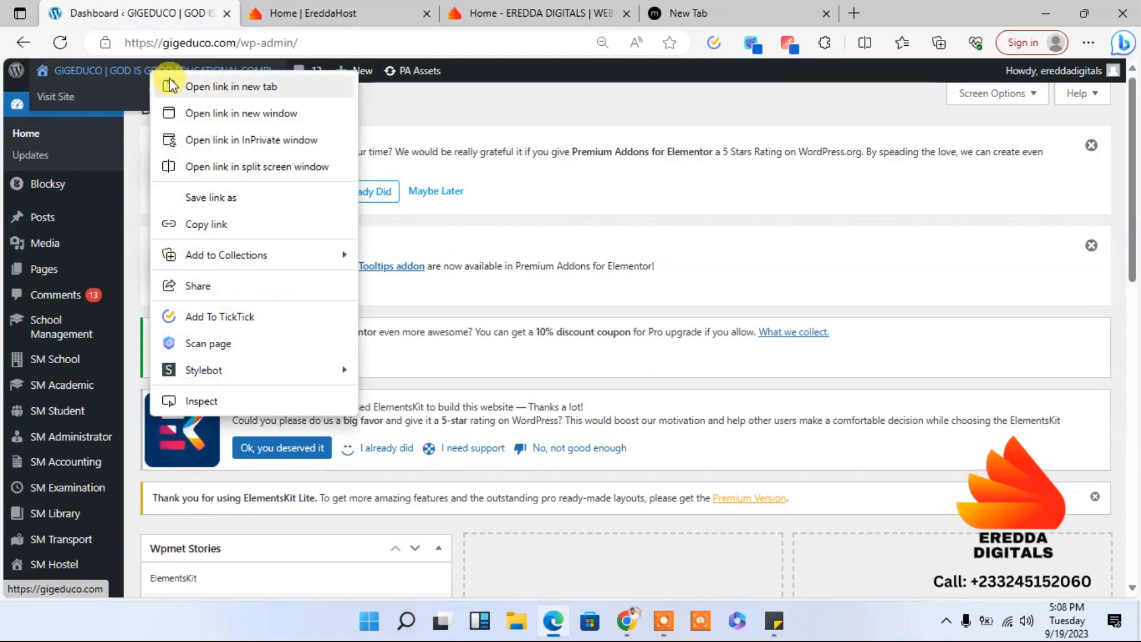
left_click(173, 84)
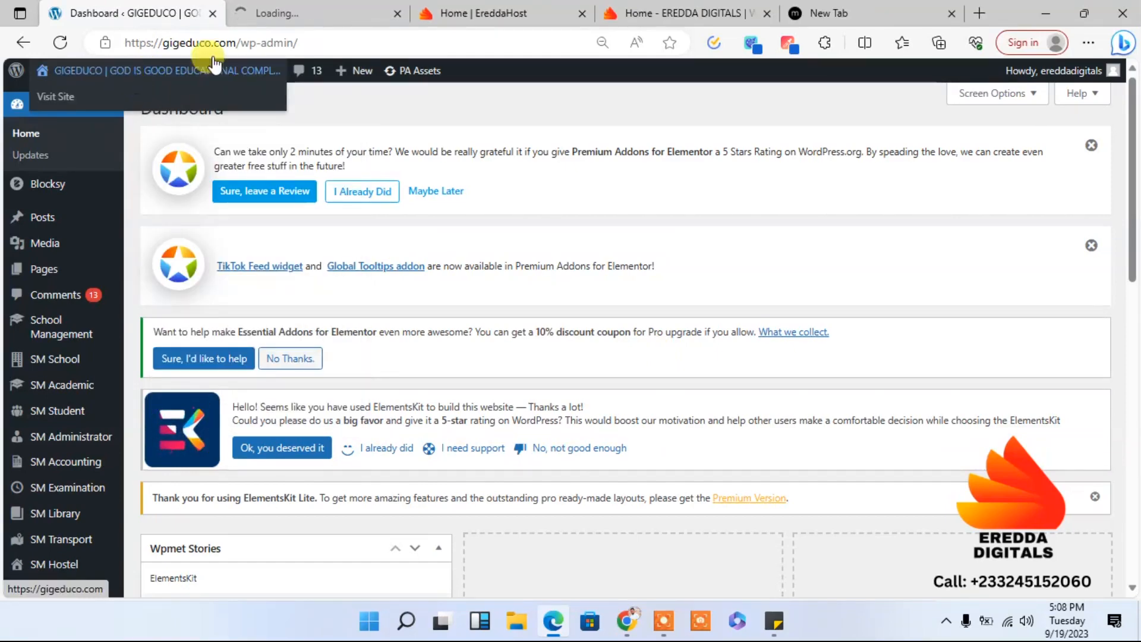
left_click(127, 70)
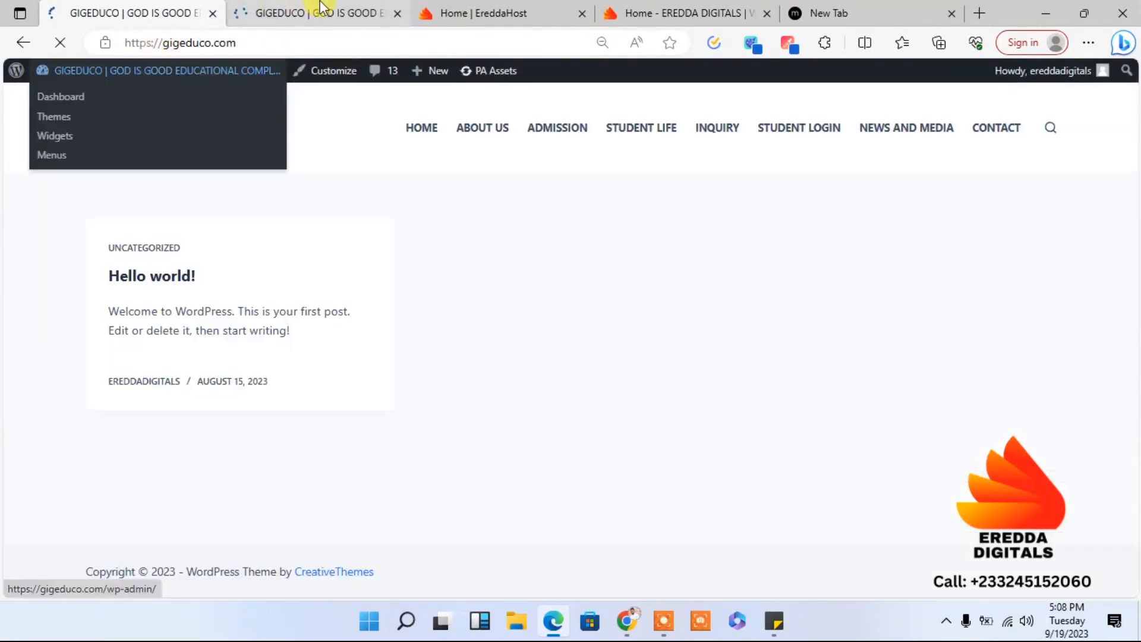
left_click(321, 9)
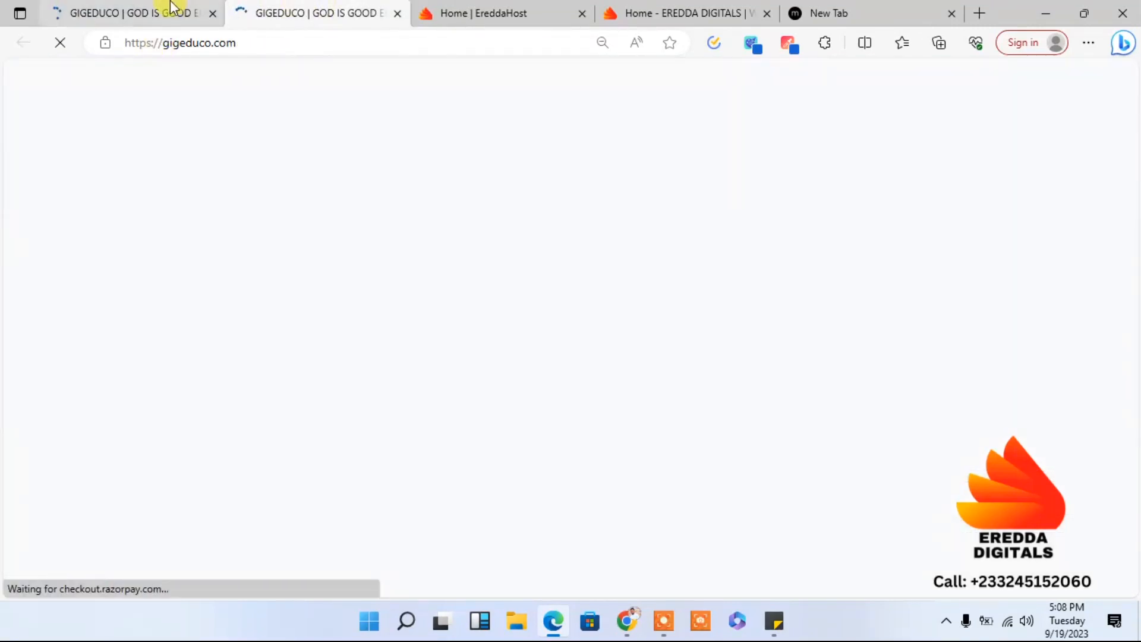
left_click(202, 8)
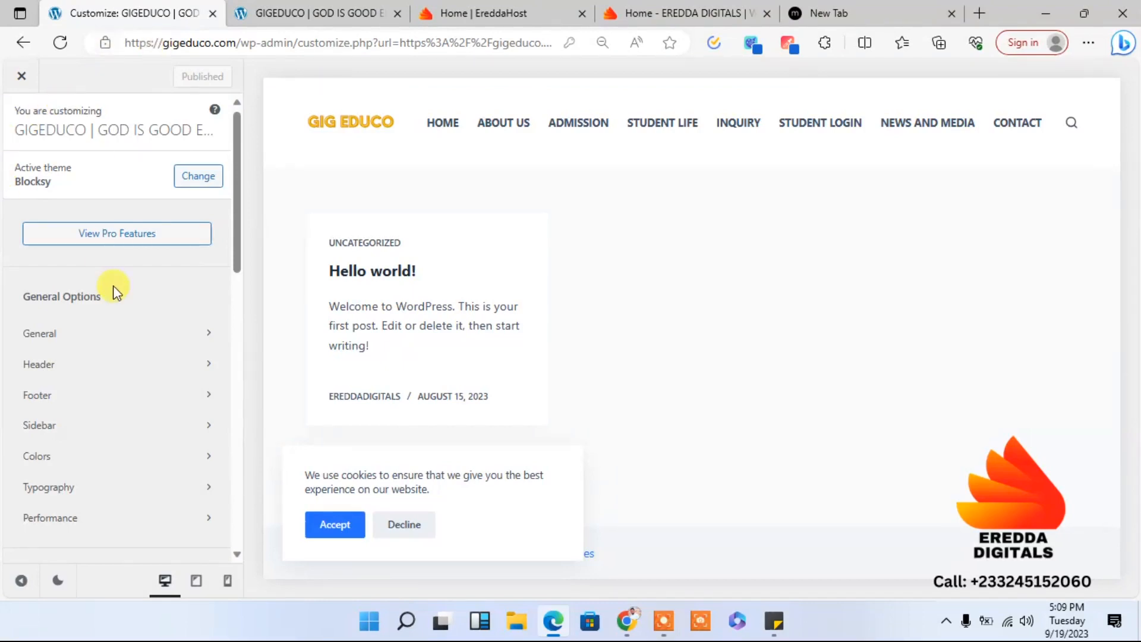
Step: Open the Logo element's settings in the customizer's header section and select the GIG EDUCO image from the media library
left_click(78, 373)
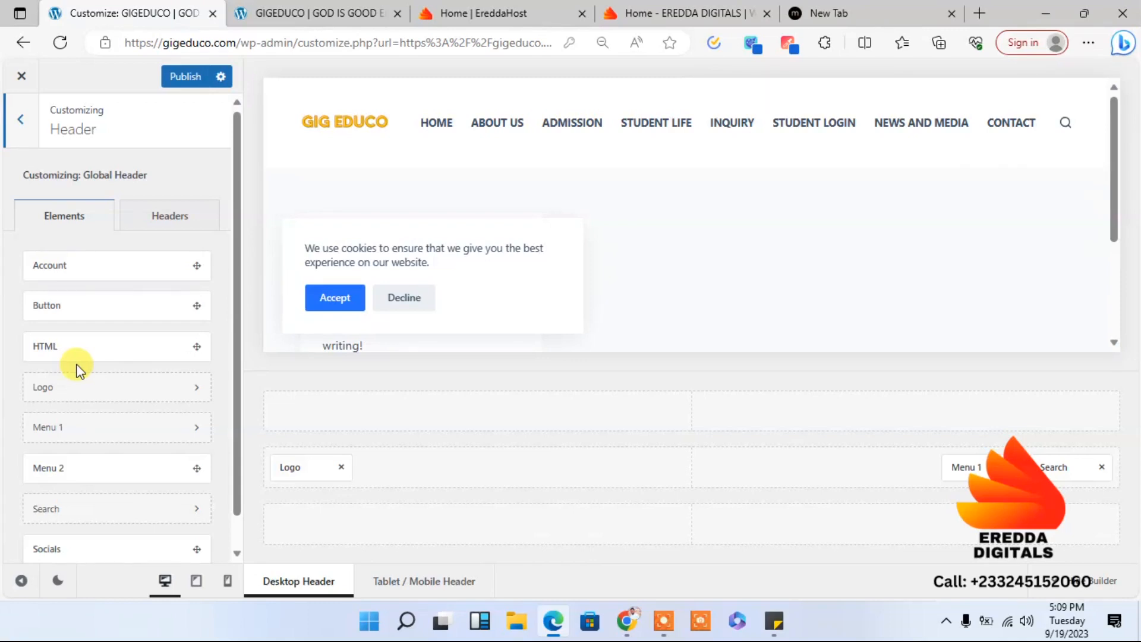
left_click(297, 467)
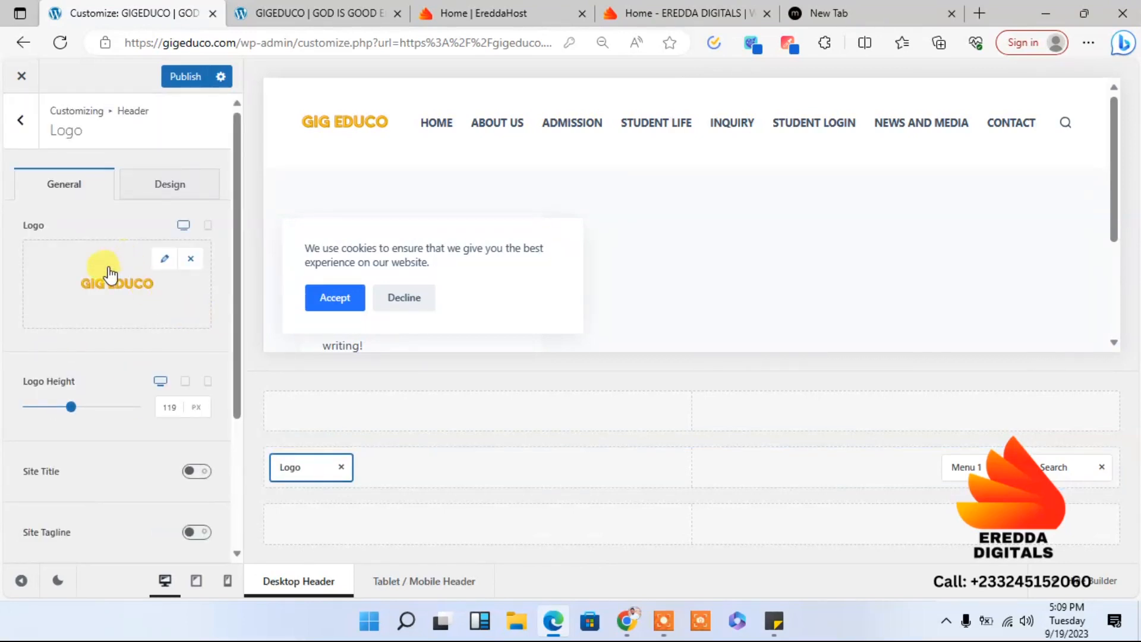
left_click(111, 274)
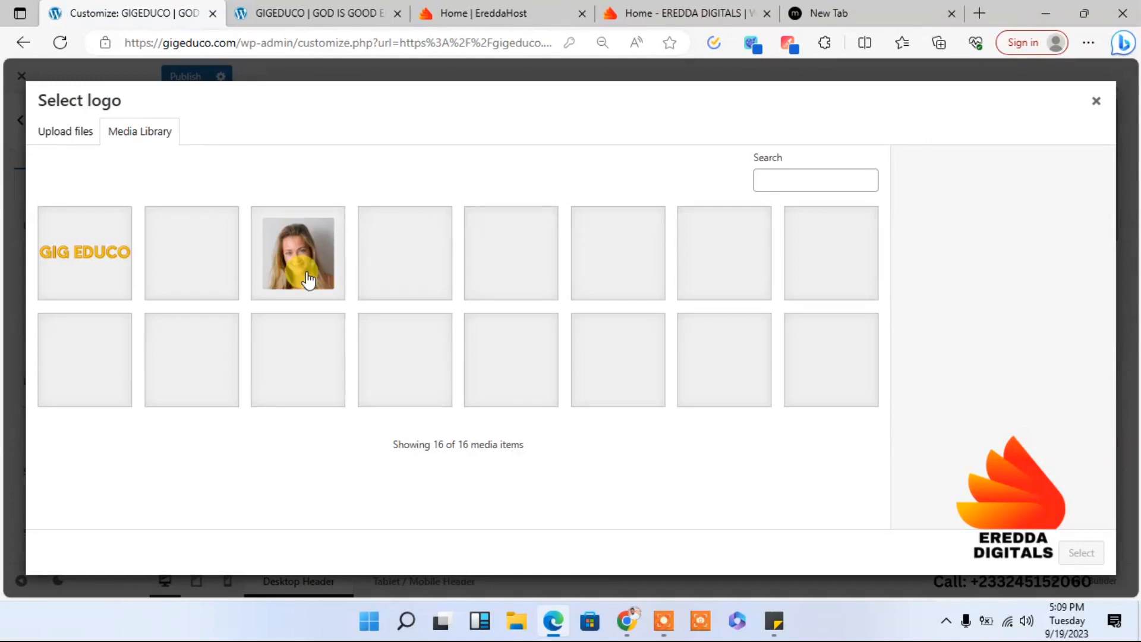
left_click(100, 277)
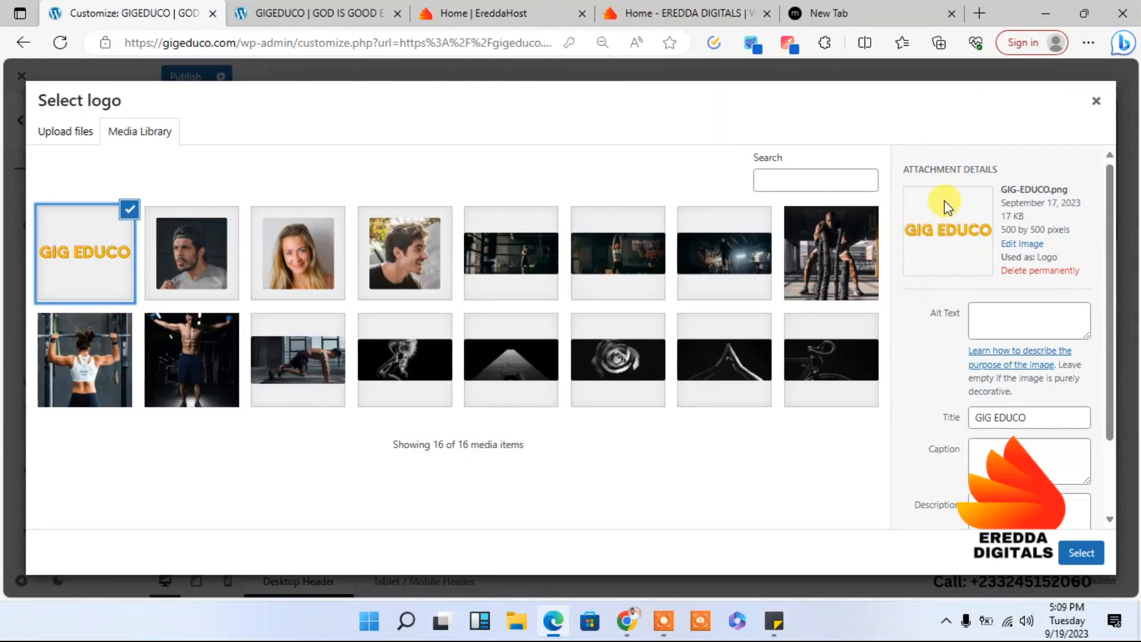
Step: Open the GIG EDUCO attachment in the image editor and crop it to a full-width band of about 500 × 124 pixels around the lettering
left_click(1017, 247)
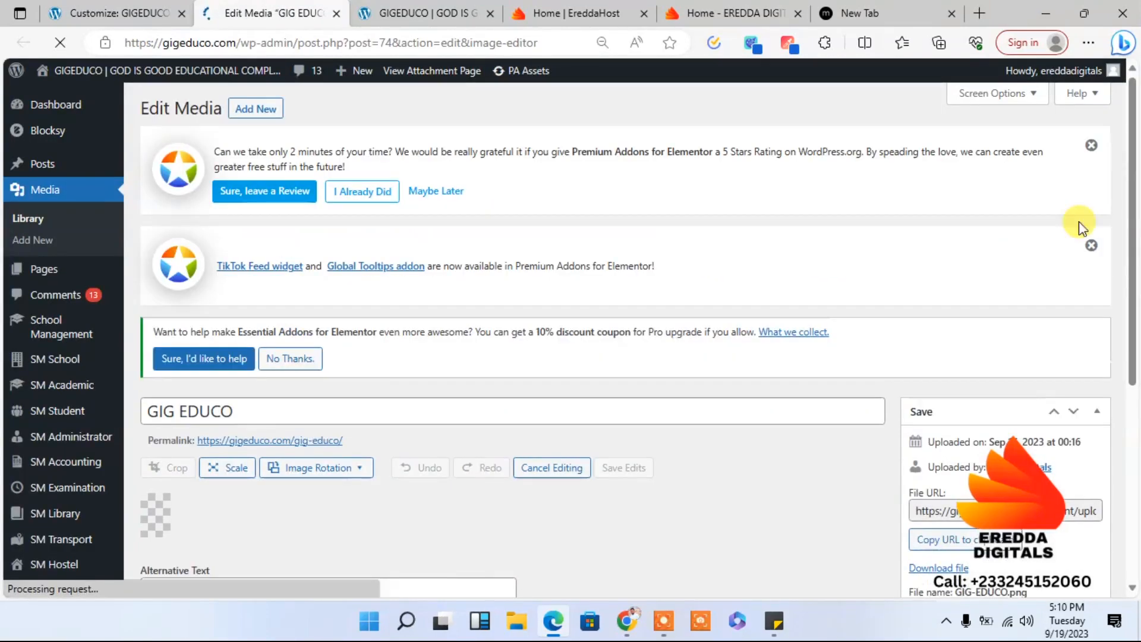
scroll(1136, 238, "down", 3)
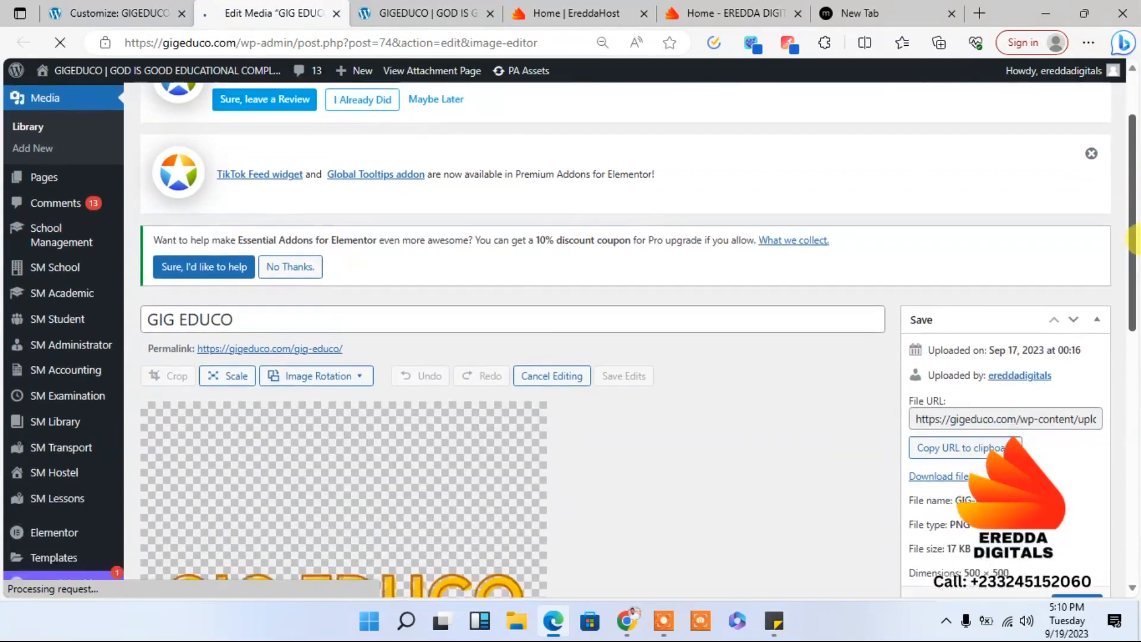
scroll(1132, 240, "down", 4)
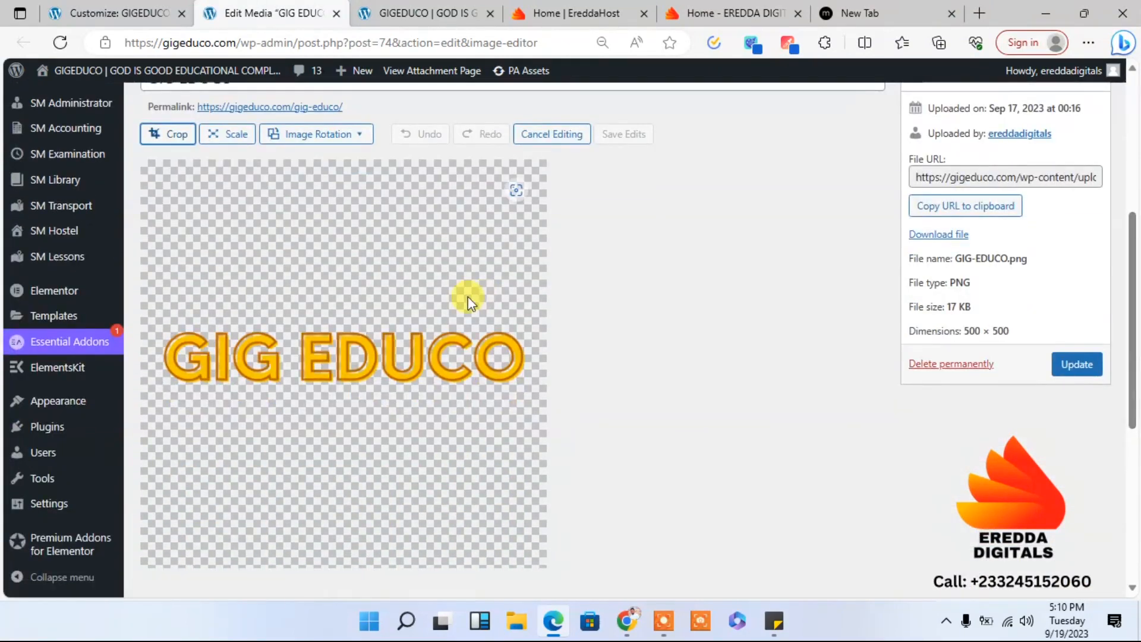
left_click(178, 137)
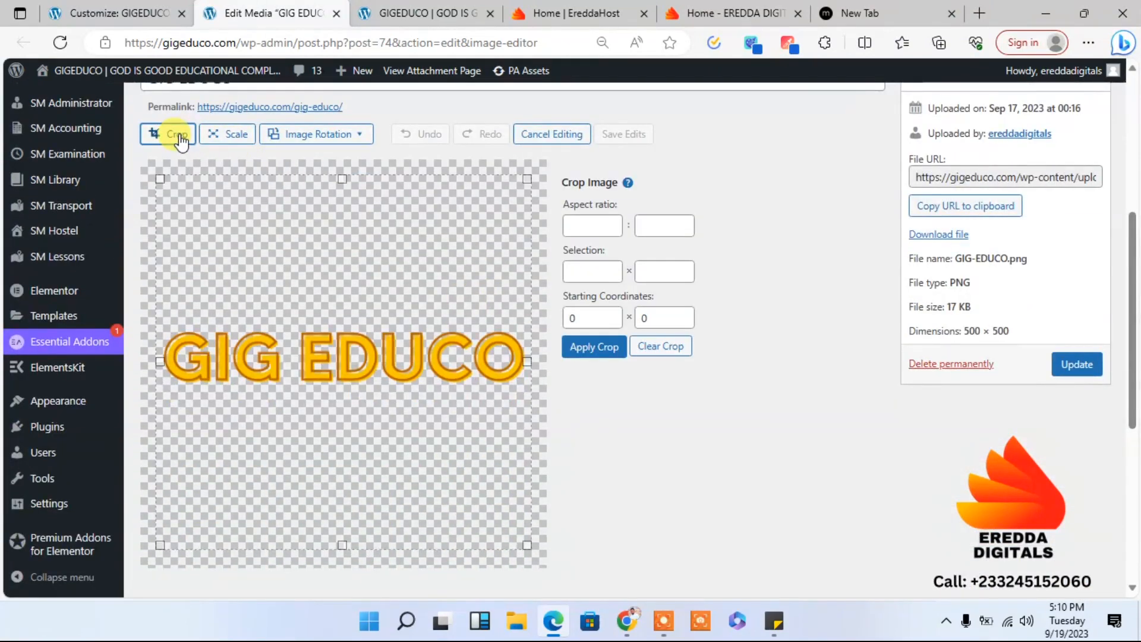
left_click_drag(345, 177, 360, 299)
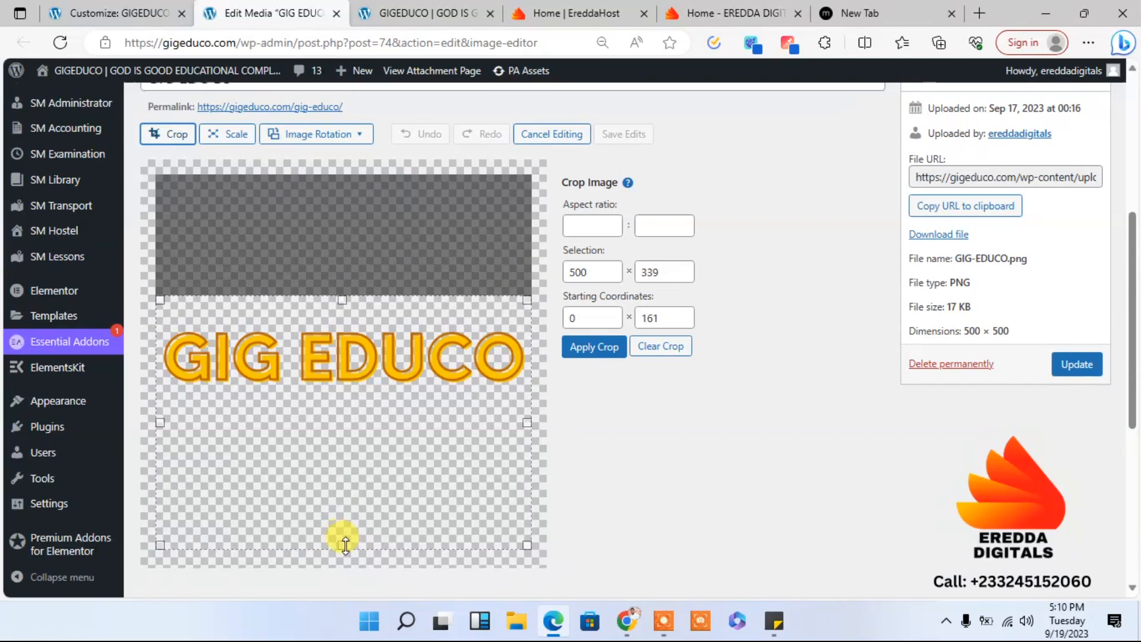
left_click_drag(345, 544, 339, 386)
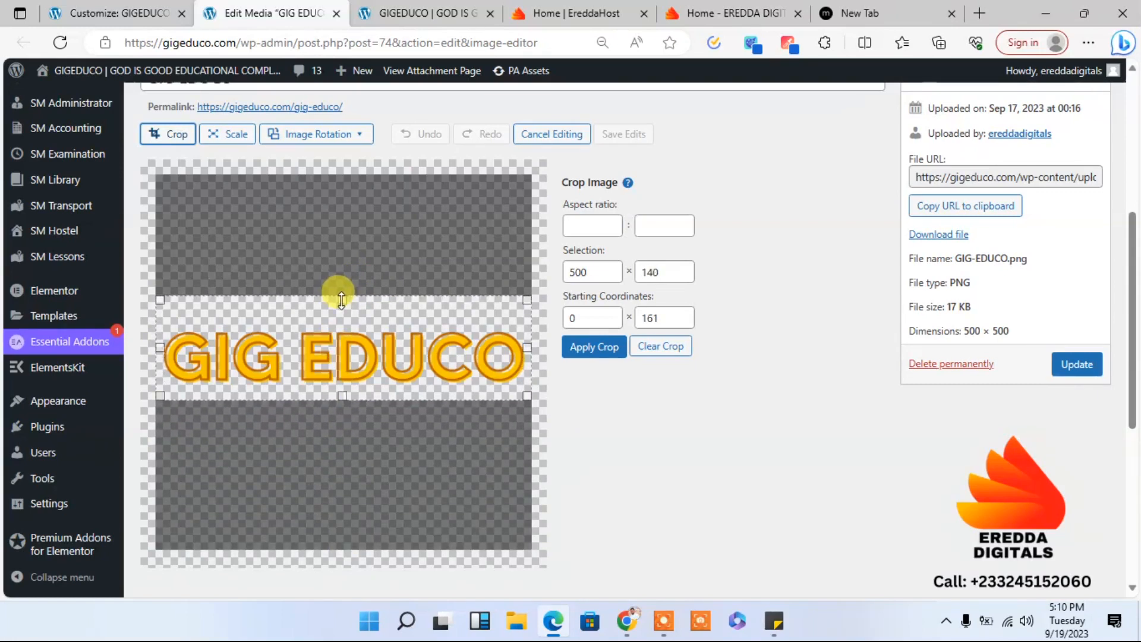
left_click_drag(342, 300, 337, 311)
left_click(589, 347)
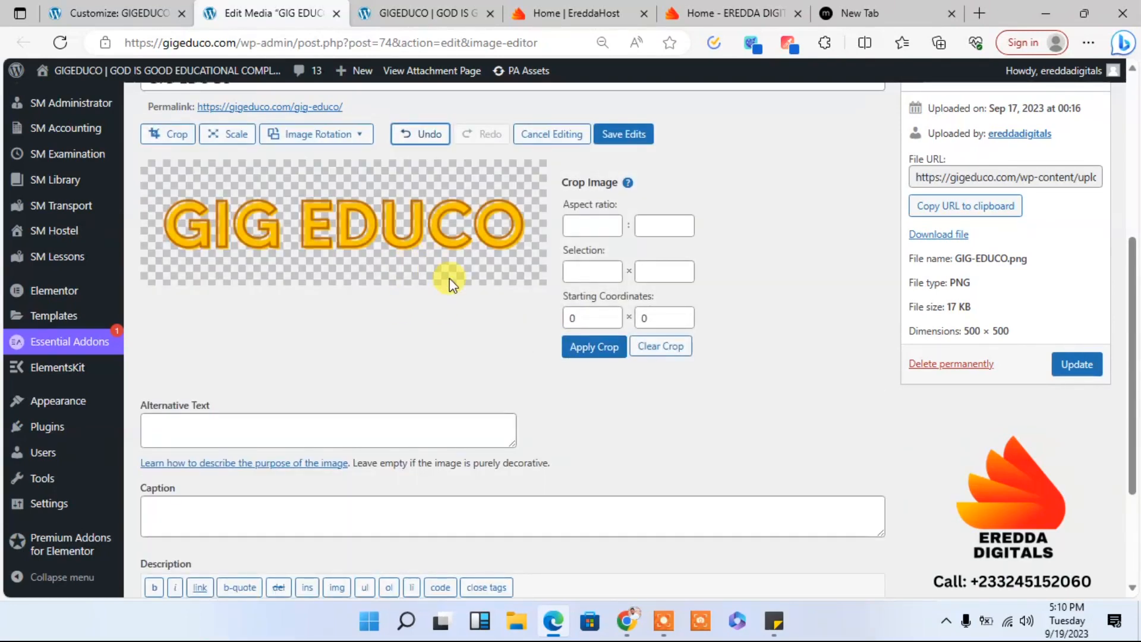
Step: Save the image edits, update the GIG EDUCO media file, and close its editing tab
left_click(613, 135)
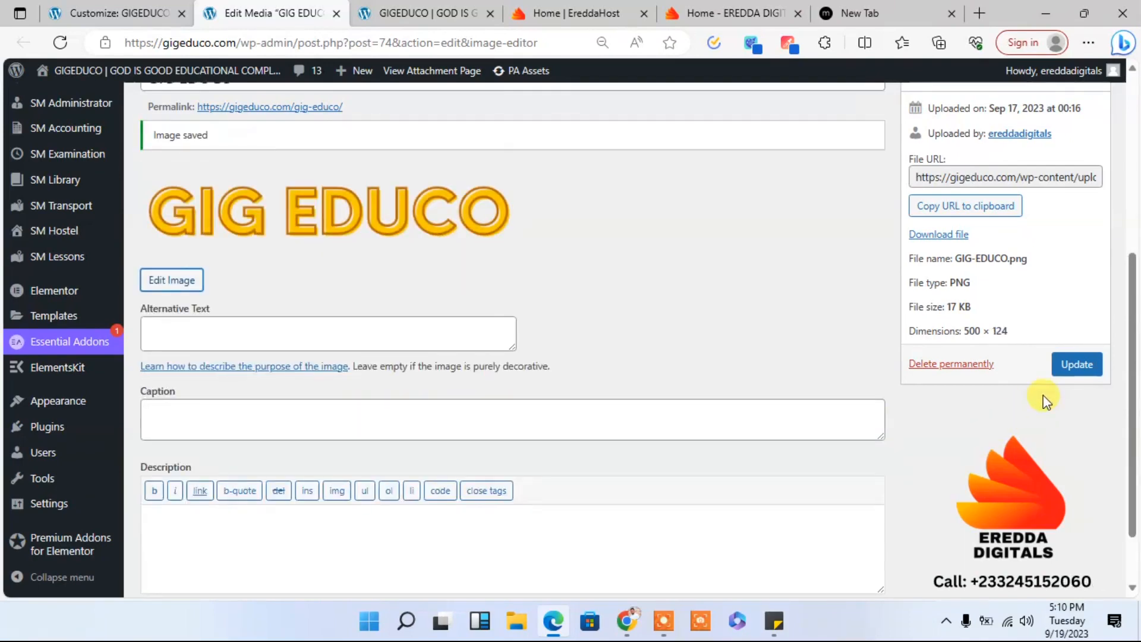
left_click(1078, 365)
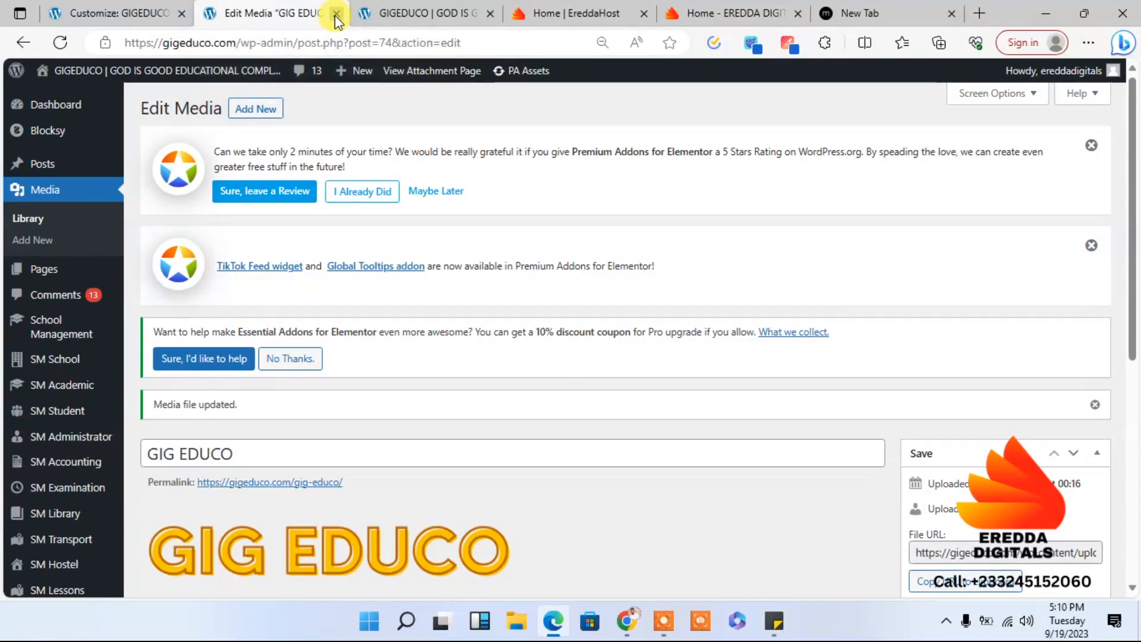
left_click(336, 13)
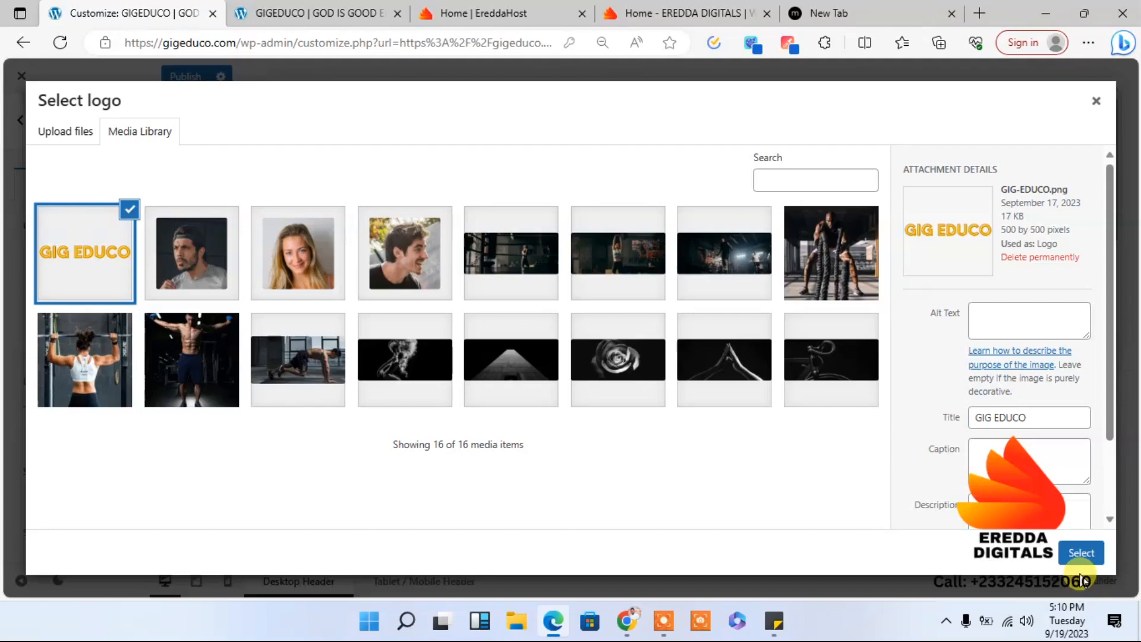
Step: Apply and publish the cropped GIG EDUCO image as the header logo, and reload the front end to check it
left_click(1080, 551)
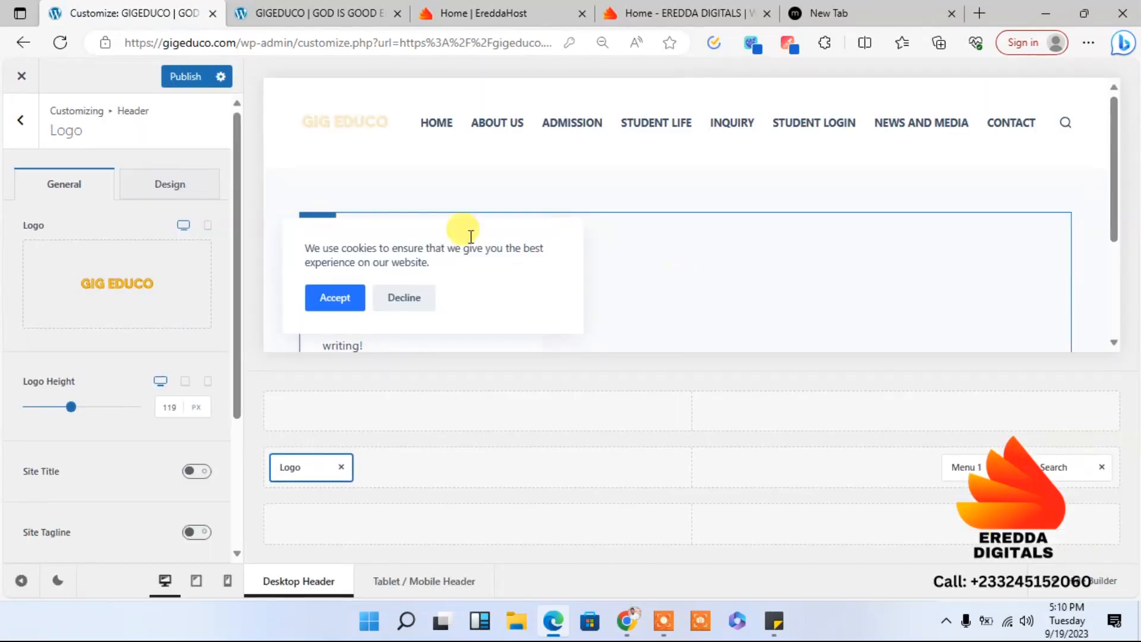
left_click(198, 88)
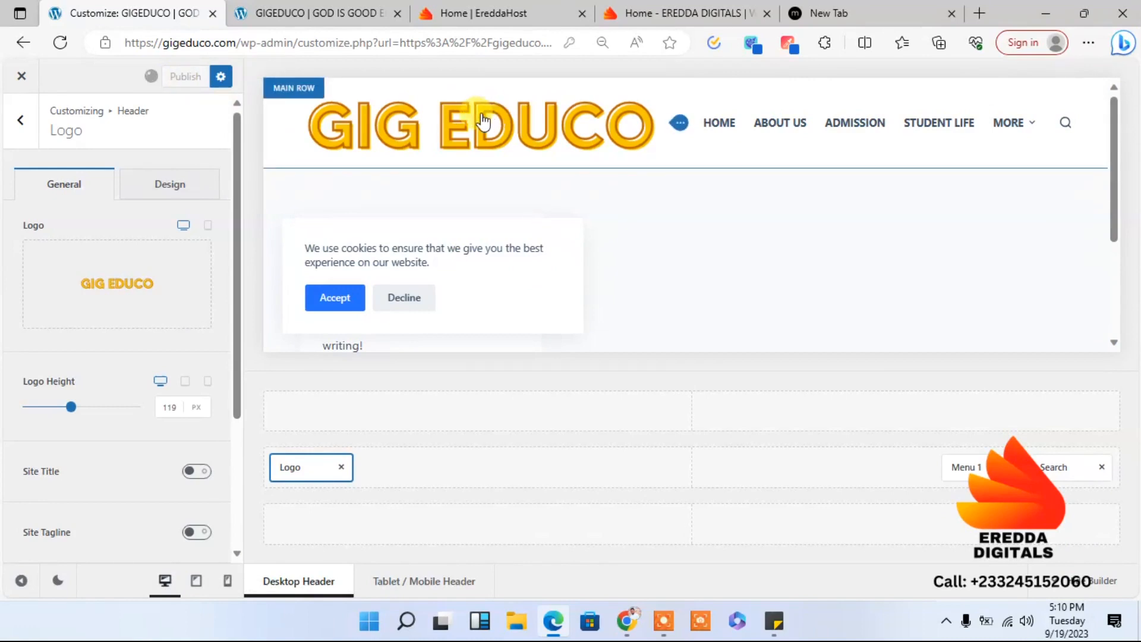
left_click(310, 7)
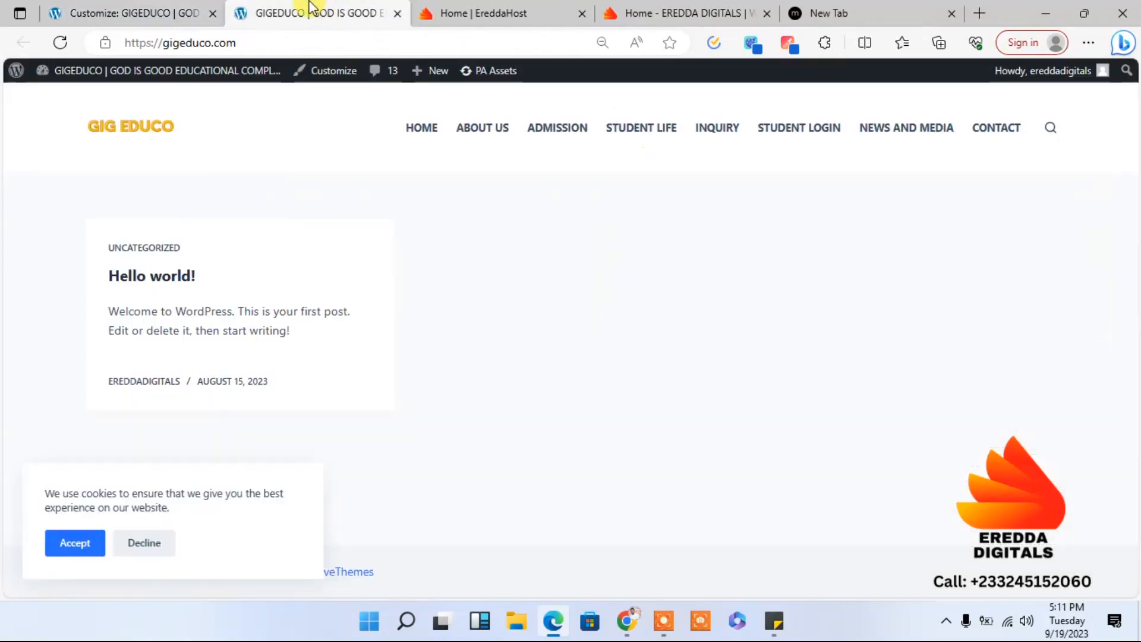
left_click(60, 43)
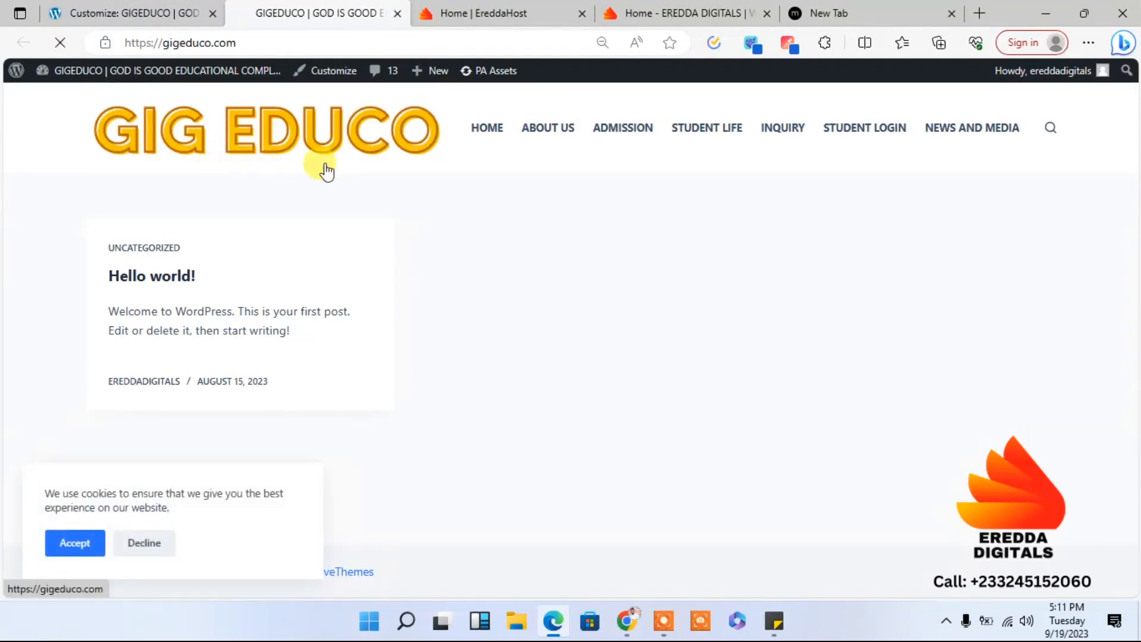
Step: Publish a desktop logo height of 80 px and reload the front end to check the header
left_click(156, 14)
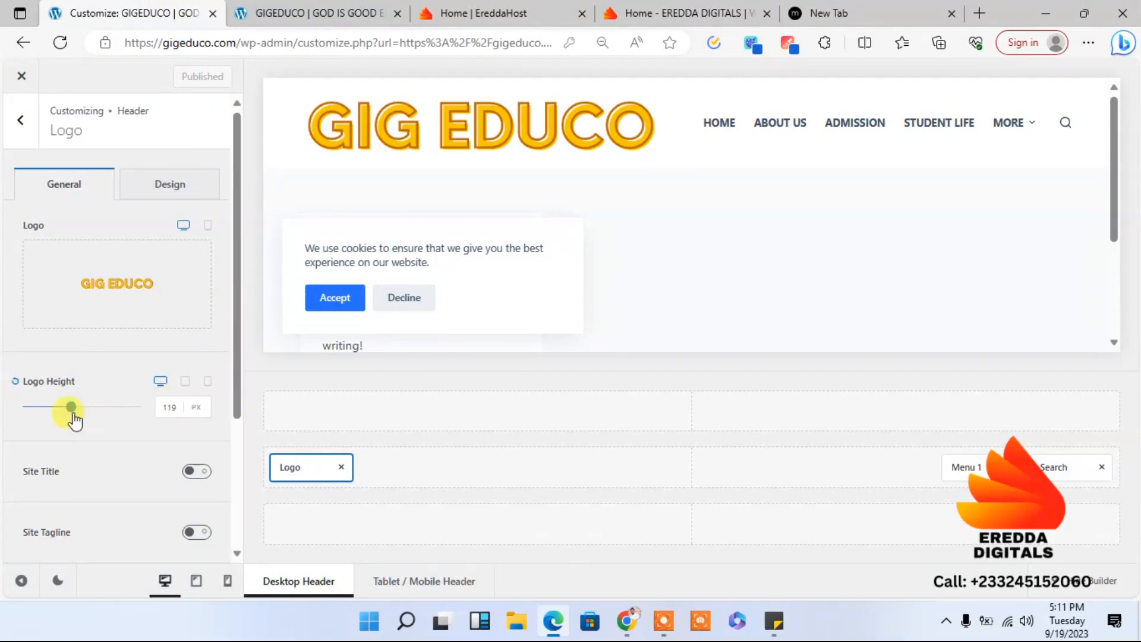
left_click_drag(70, 414, 57, 411)
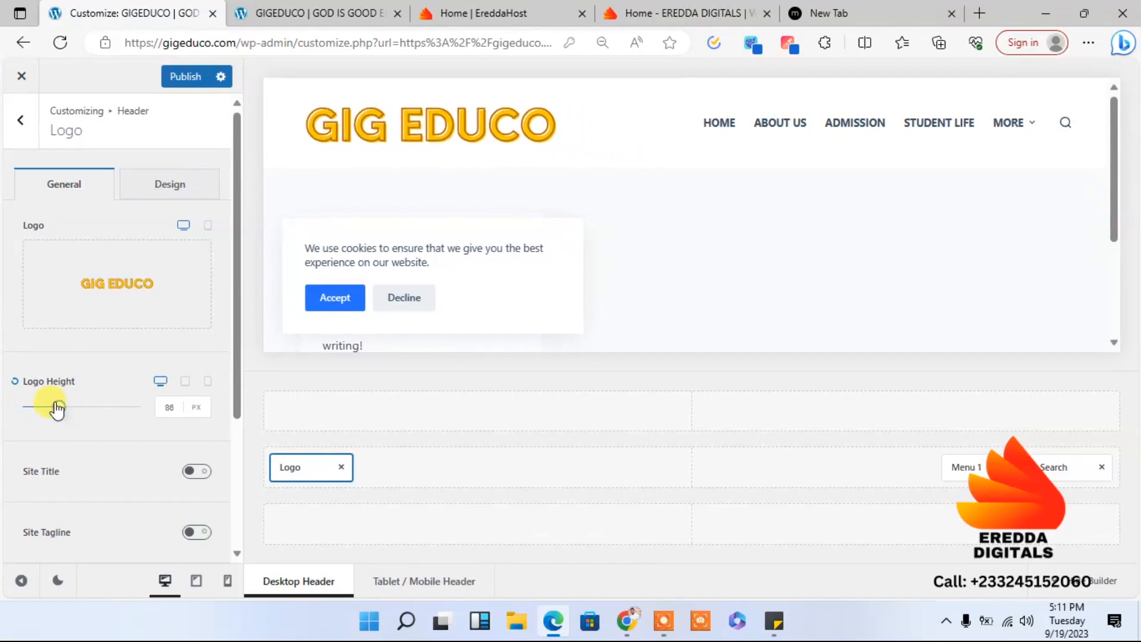
double_click(171, 409)
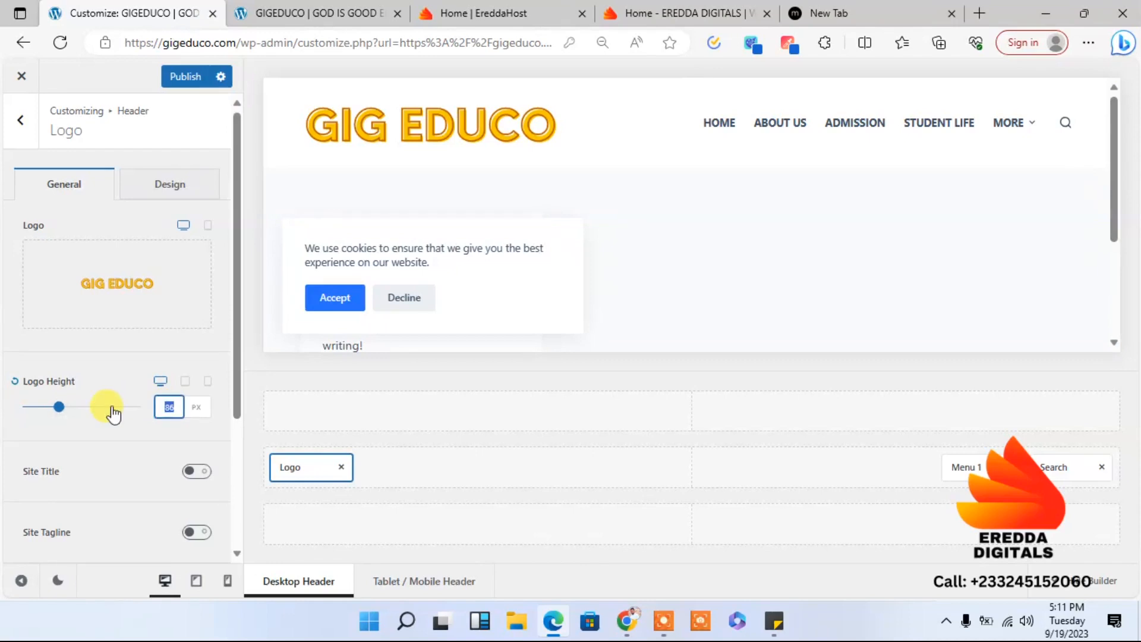
type("80")
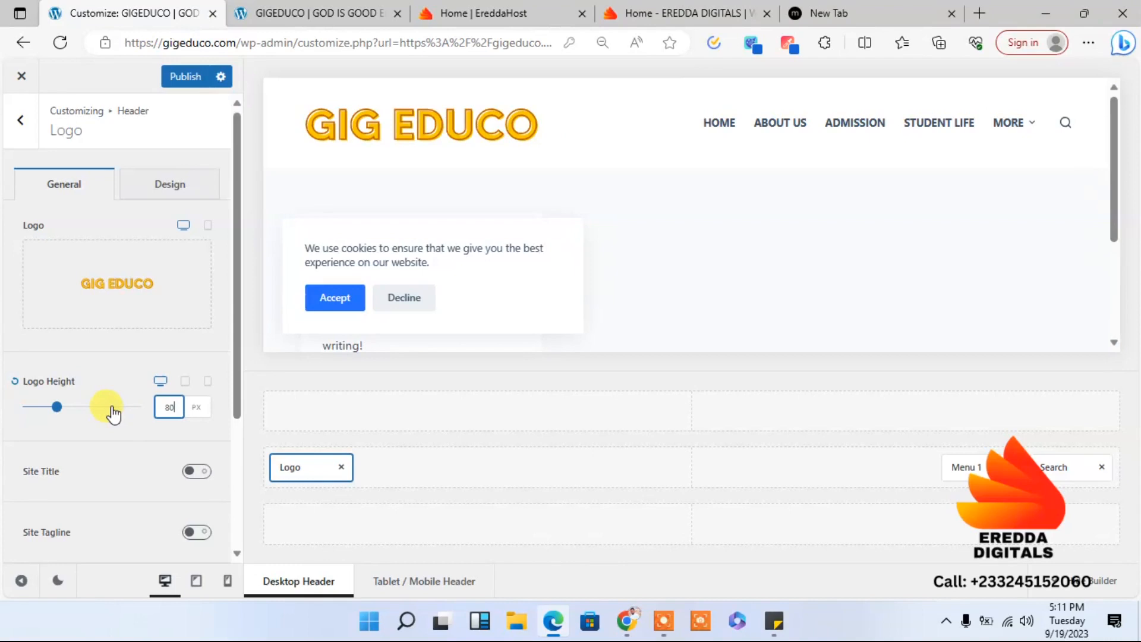
left_click(185, 78)
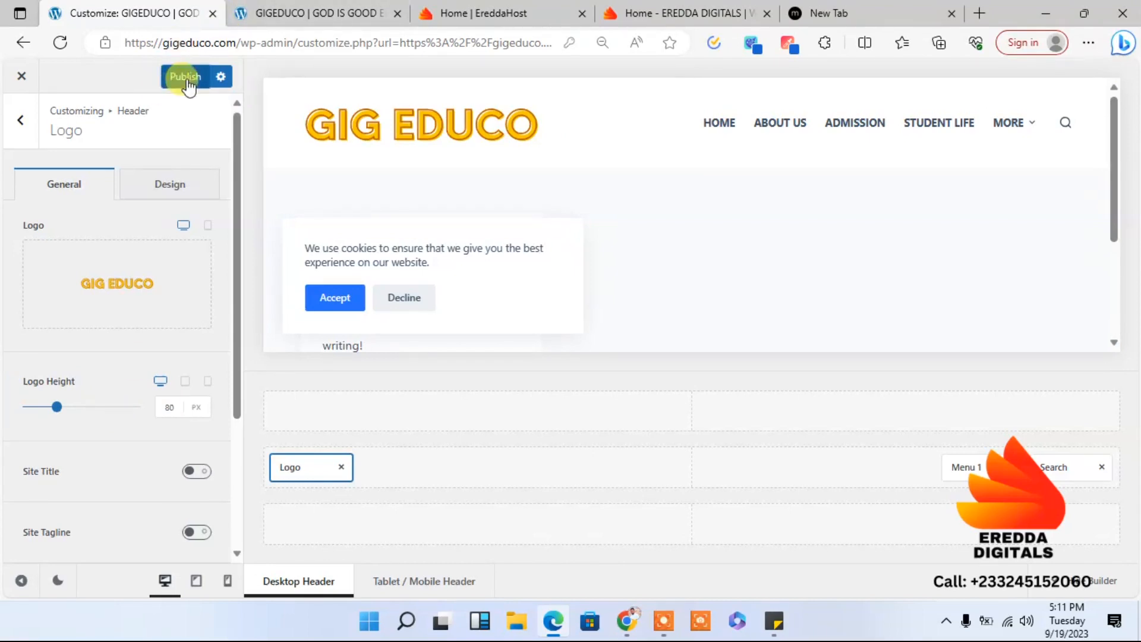
left_click(309, 9)
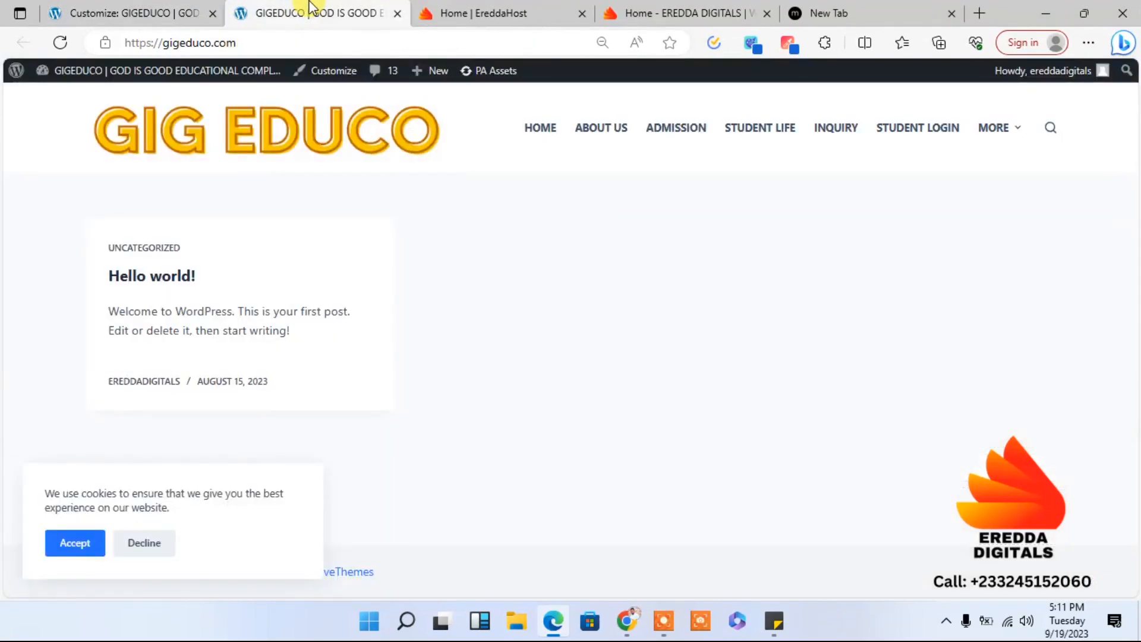
left_click(166, 17)
left_click(279, 9)
left_click(59, 42)
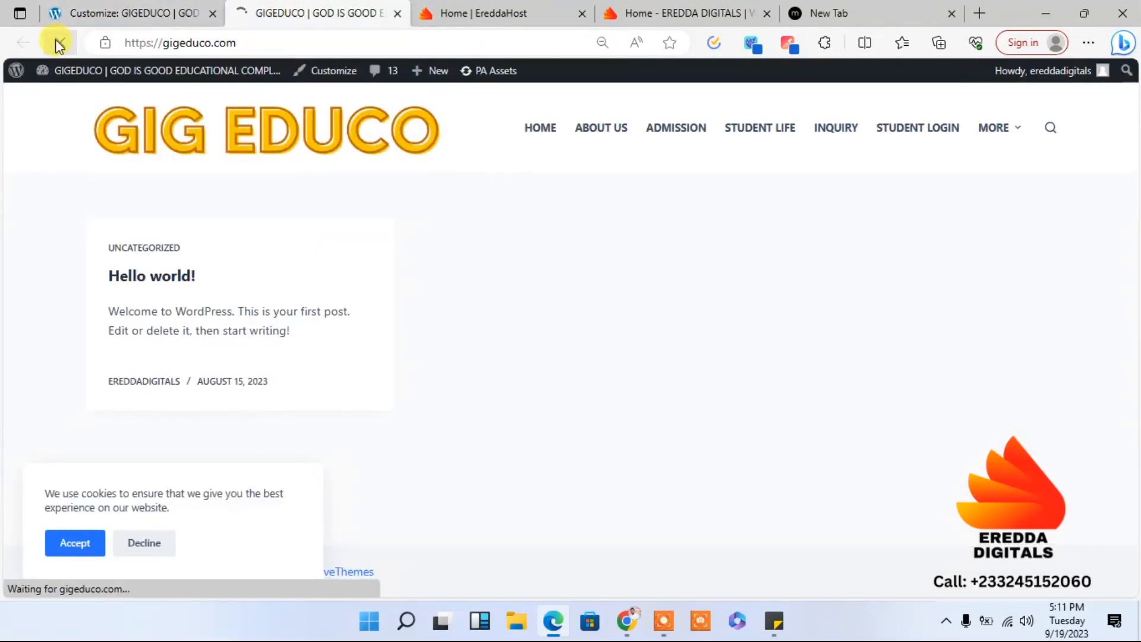
Step: Publish a desktop logo height of 100 px and reload the front end to check the logo against the menu
left_click(89, 13)
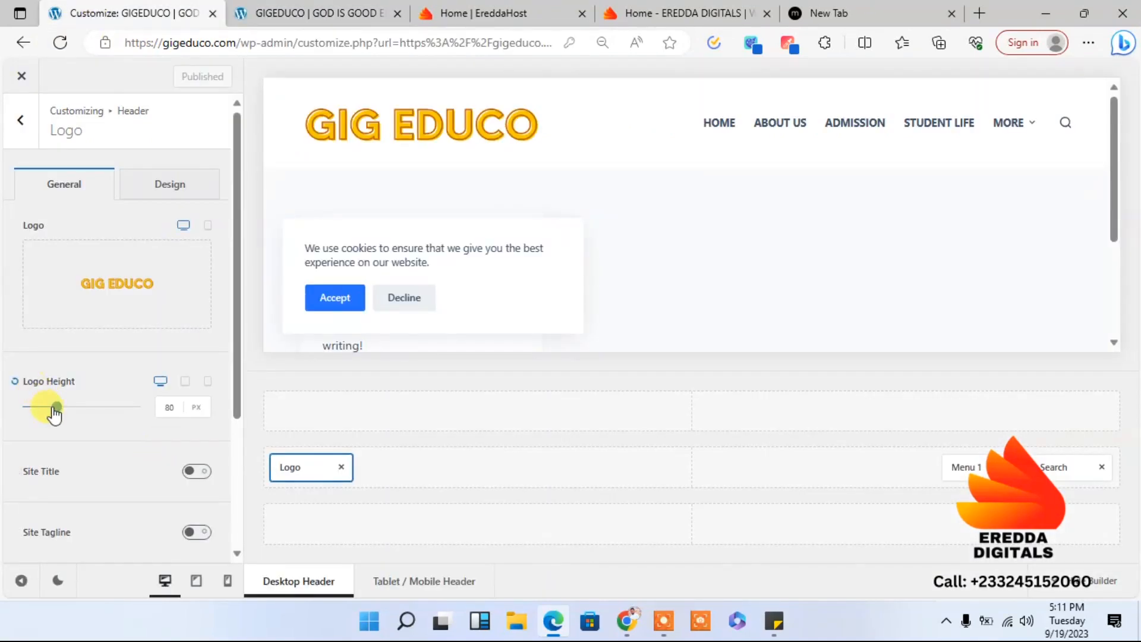
left_click_drag(55, 410, 62, 410)
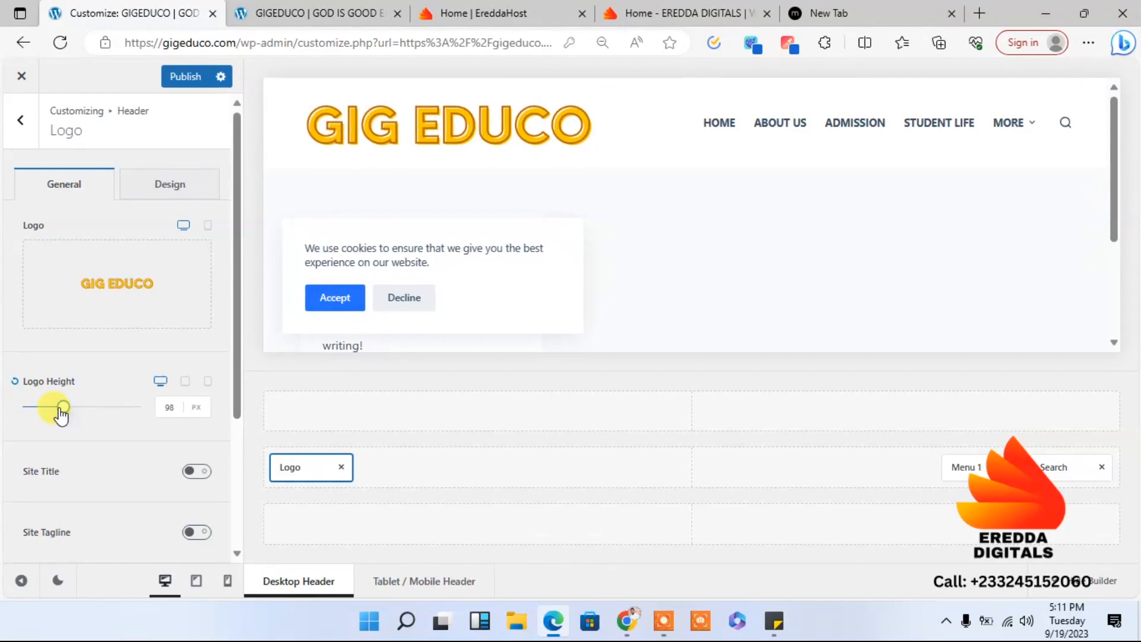
double_click(169, 407)
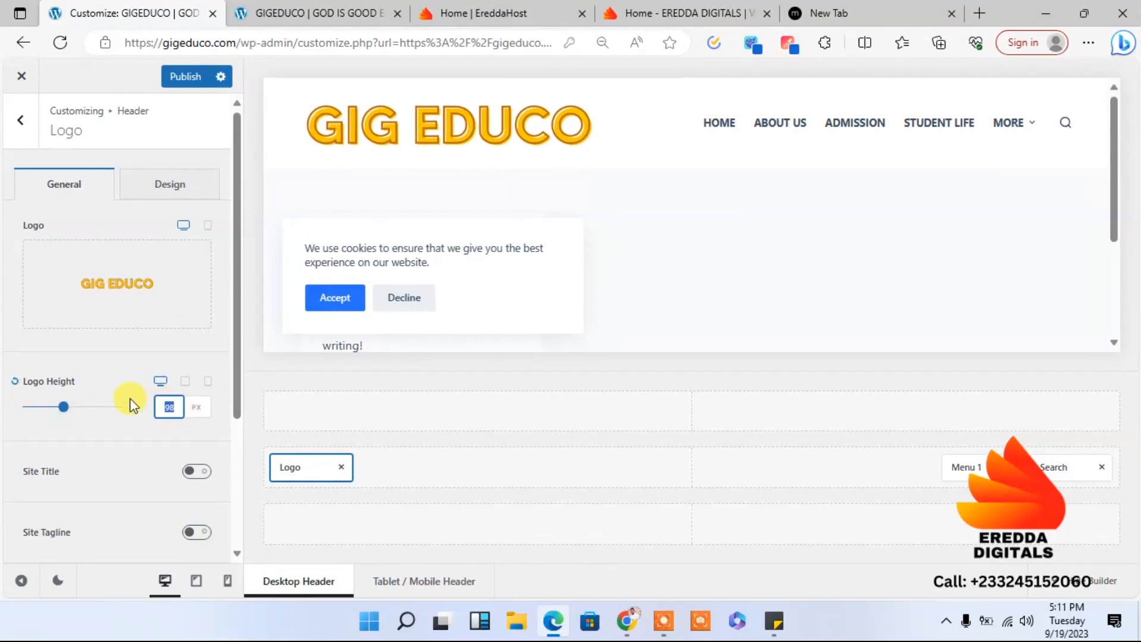
type("100")
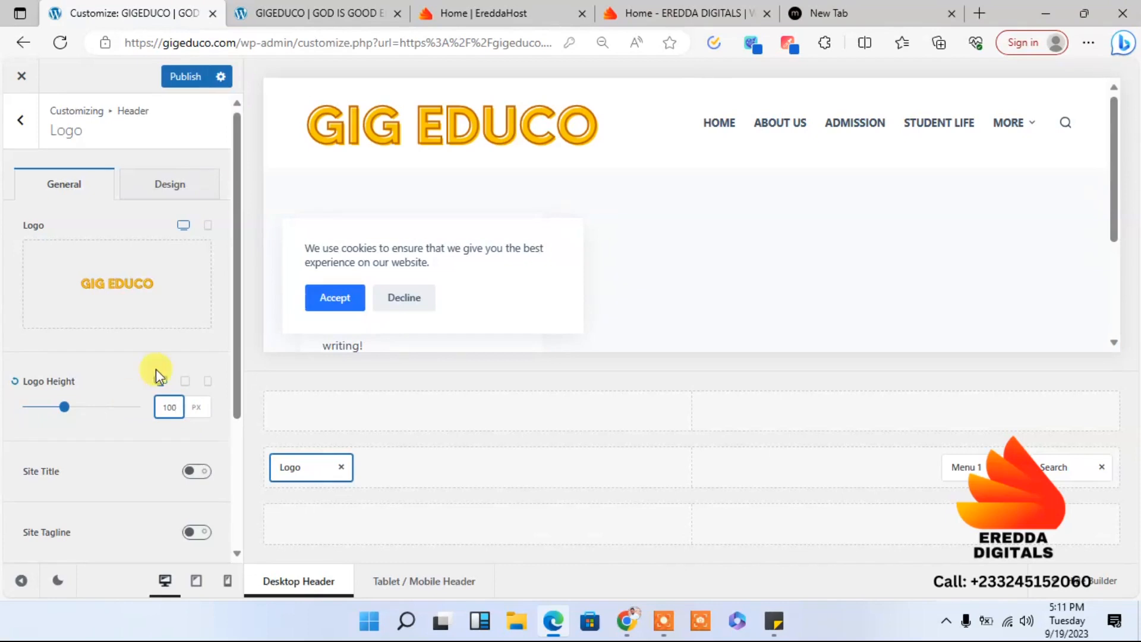
left_click(189, 82)
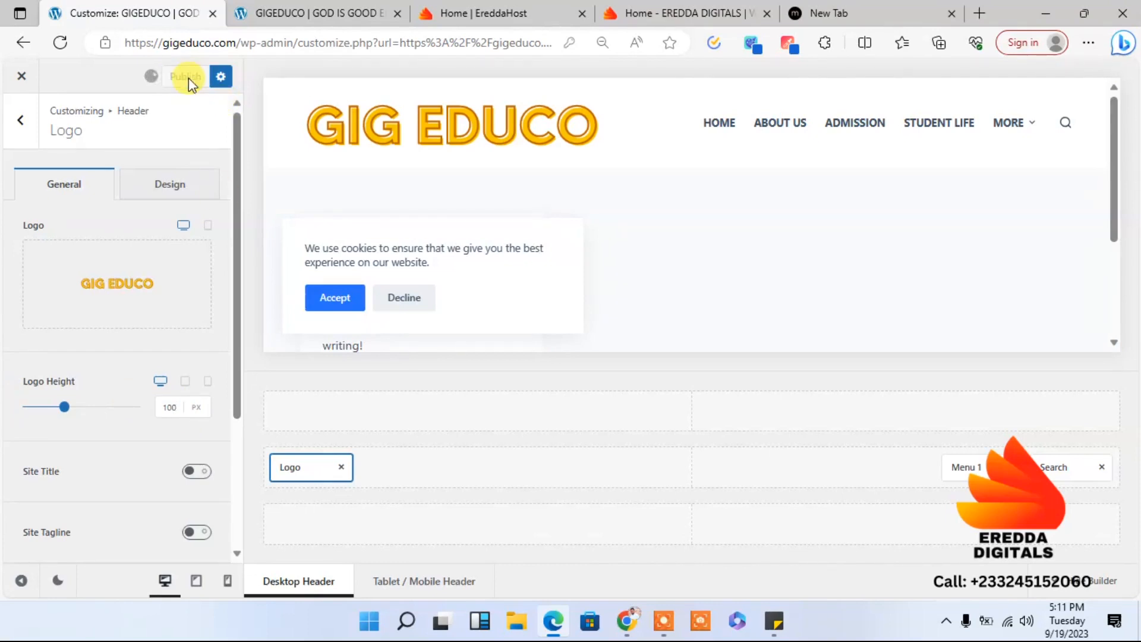
left_click(310, 7)
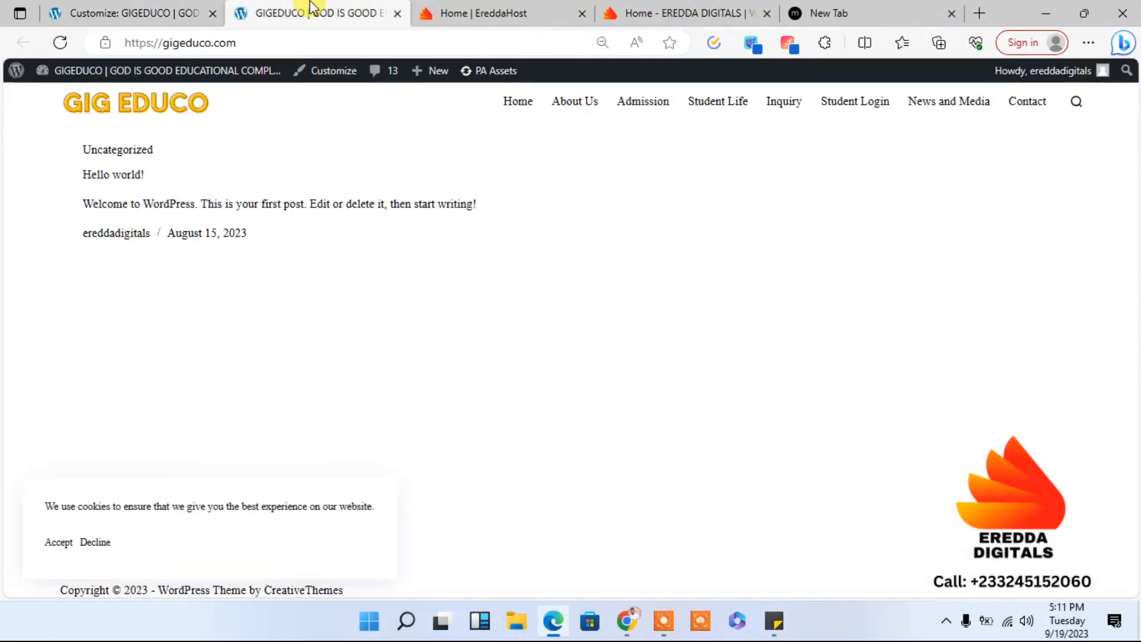
left_click(61, 42)
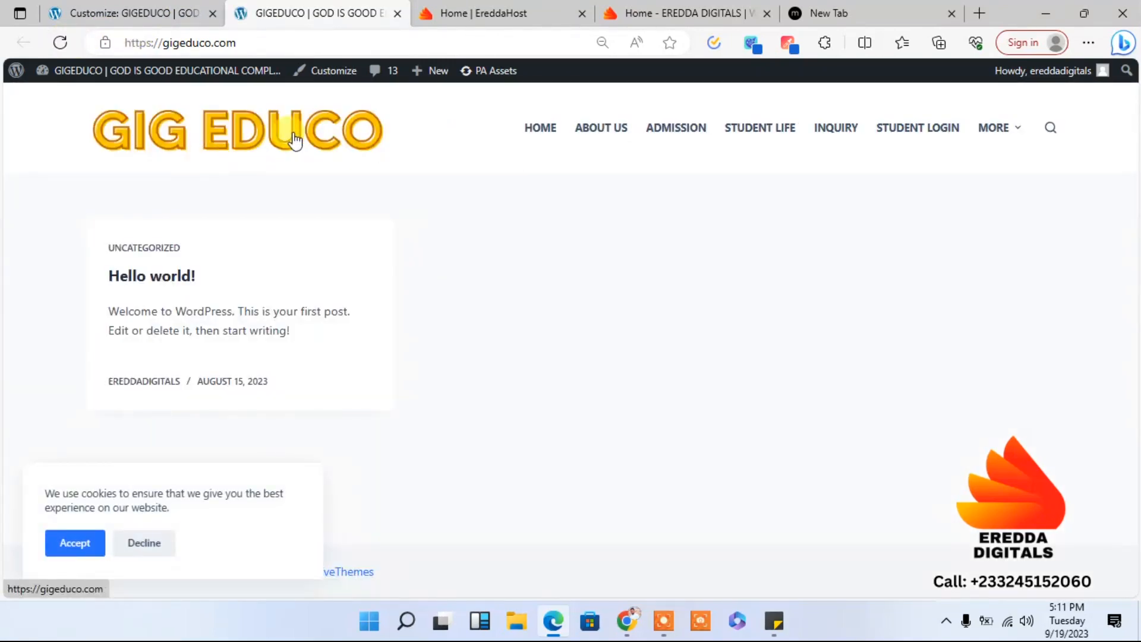
Step: Return to the header elements, examine the tablet header layout and the live site's More menu, and switch the preview back to desktop
left_click(92, 9)
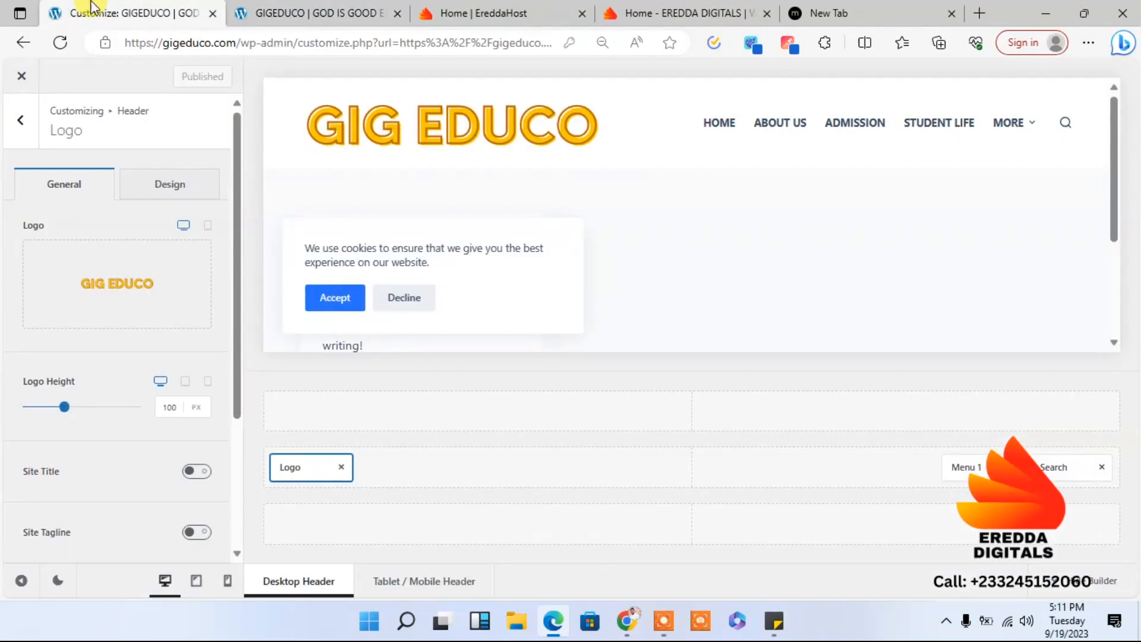
left_click(30, 139)
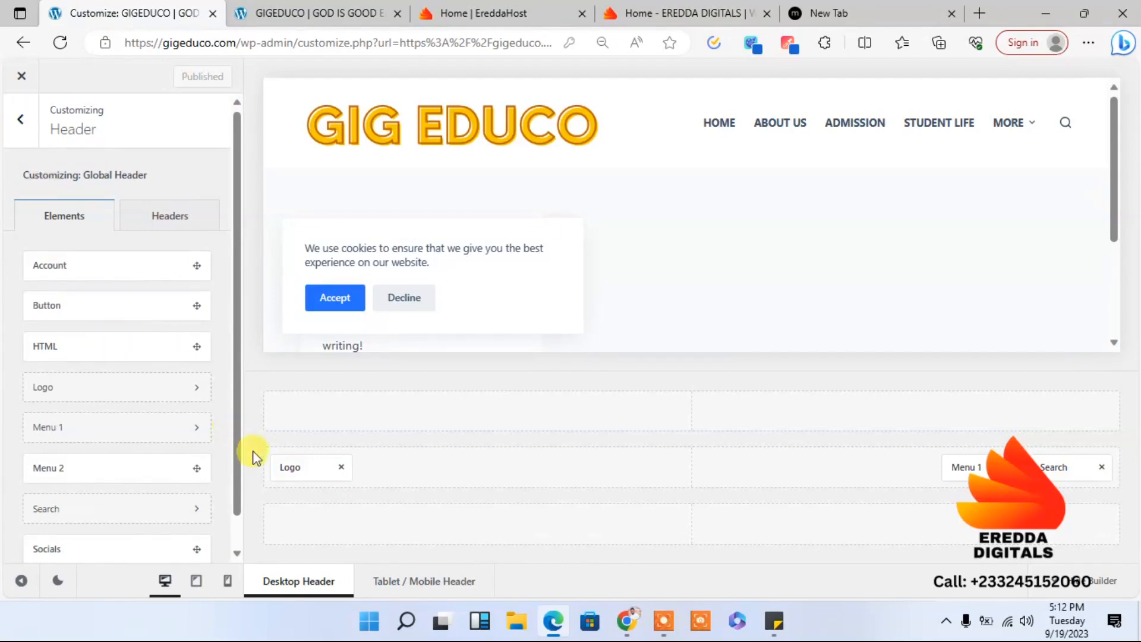
left_click(197, 581)
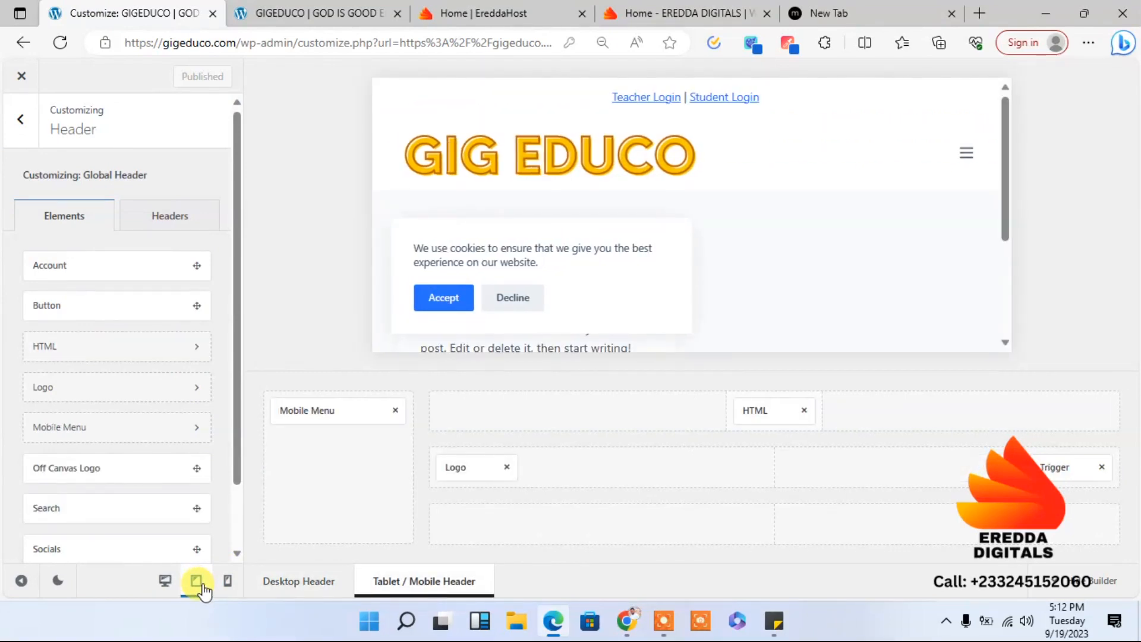
left_click(290, 11)
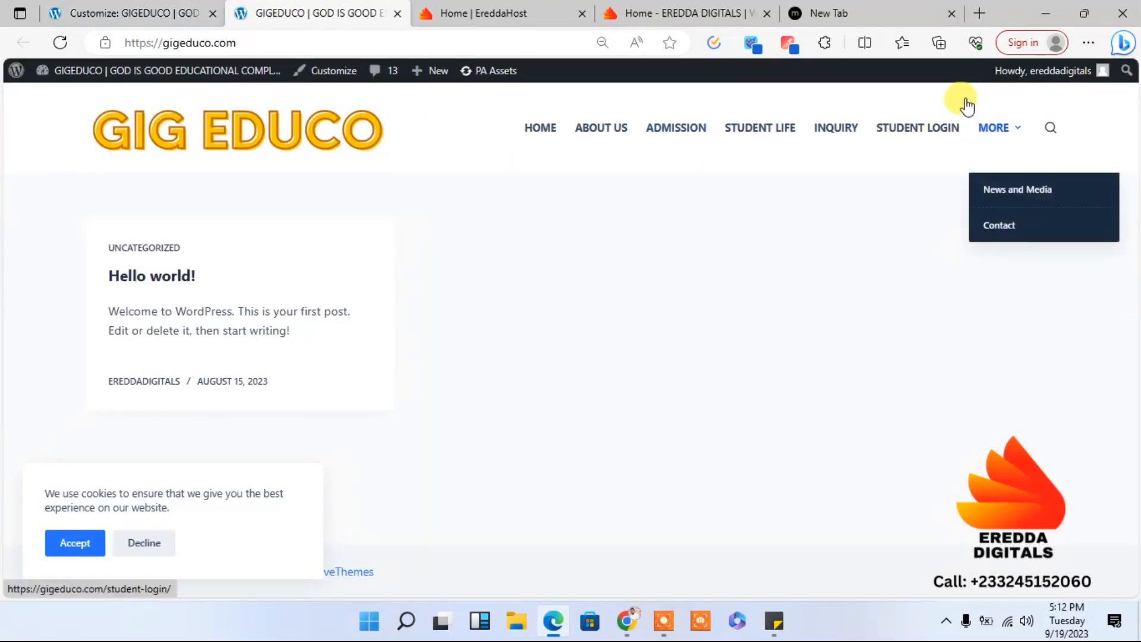
mouse_move(983, 107)
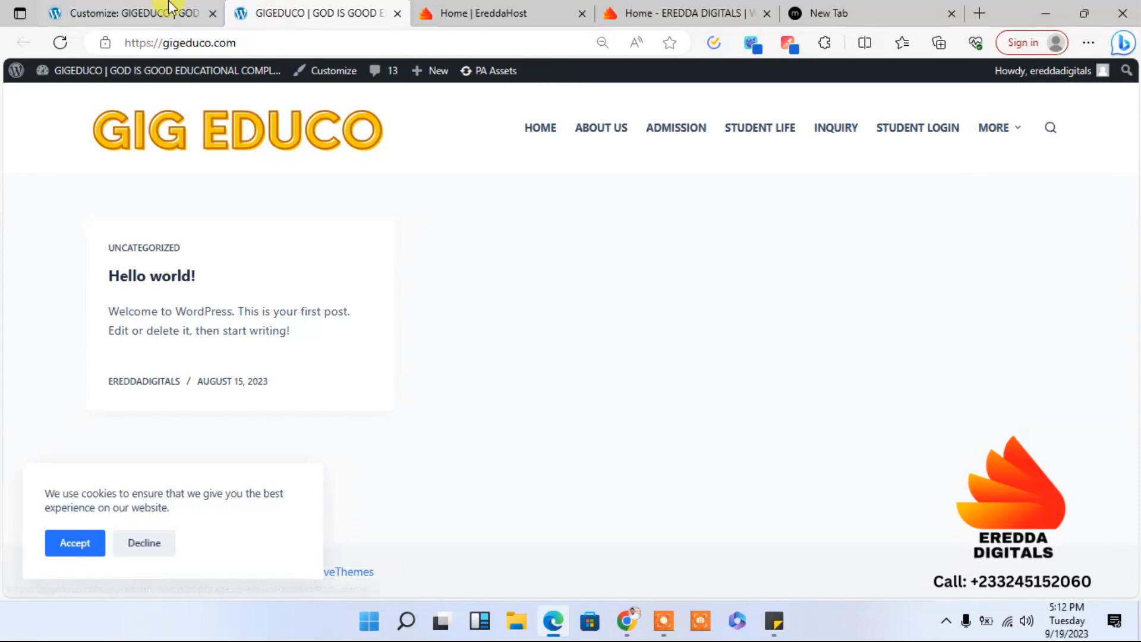
left_click(159, 12)
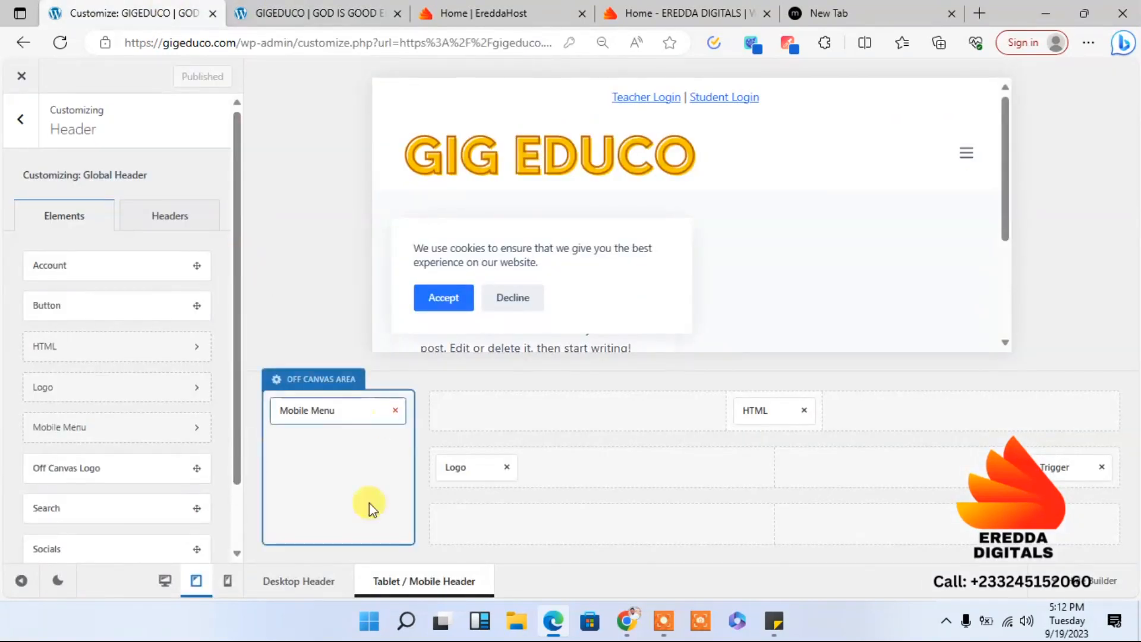
left_click(165, 588)
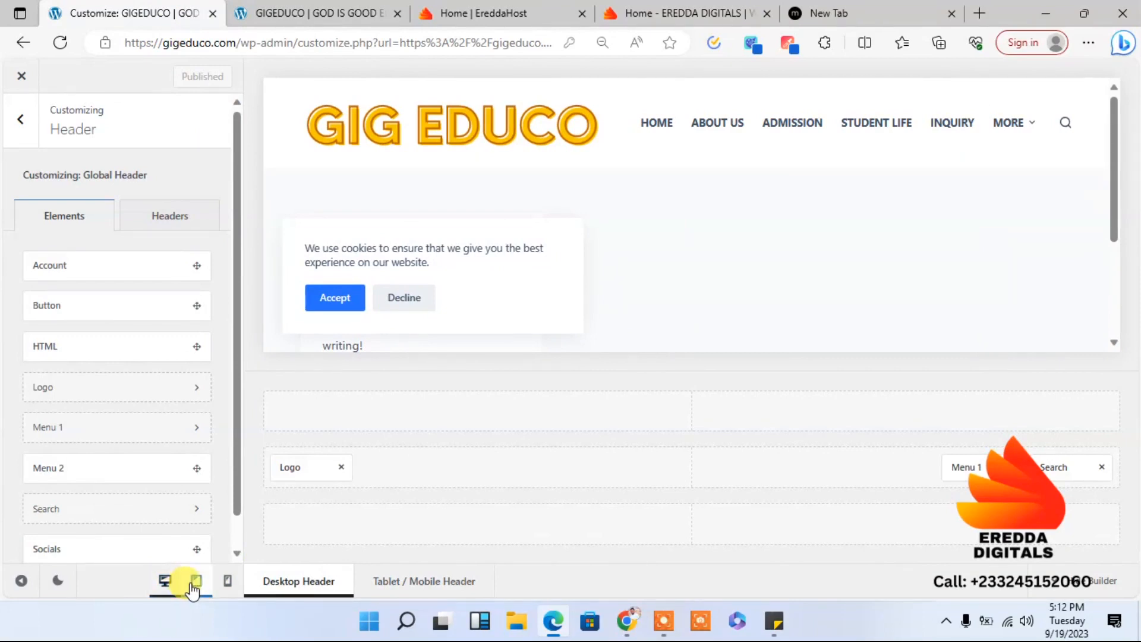
Step: Remove the HTML element from the top row of the tablet/mobile header
left_click(191, 588)
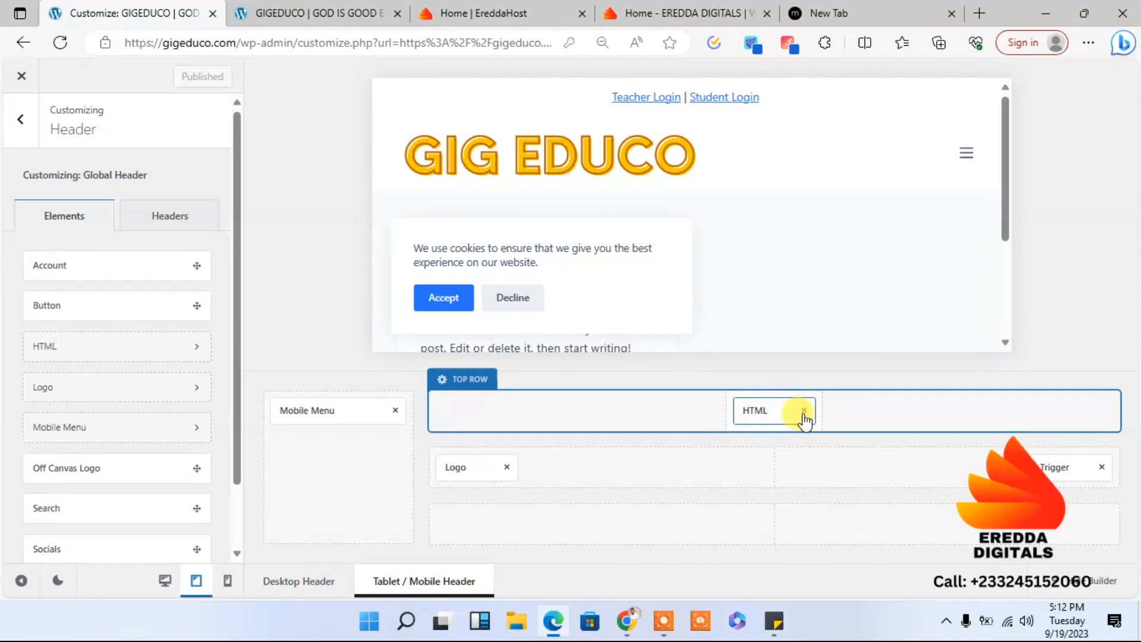
left_click(804, 410)
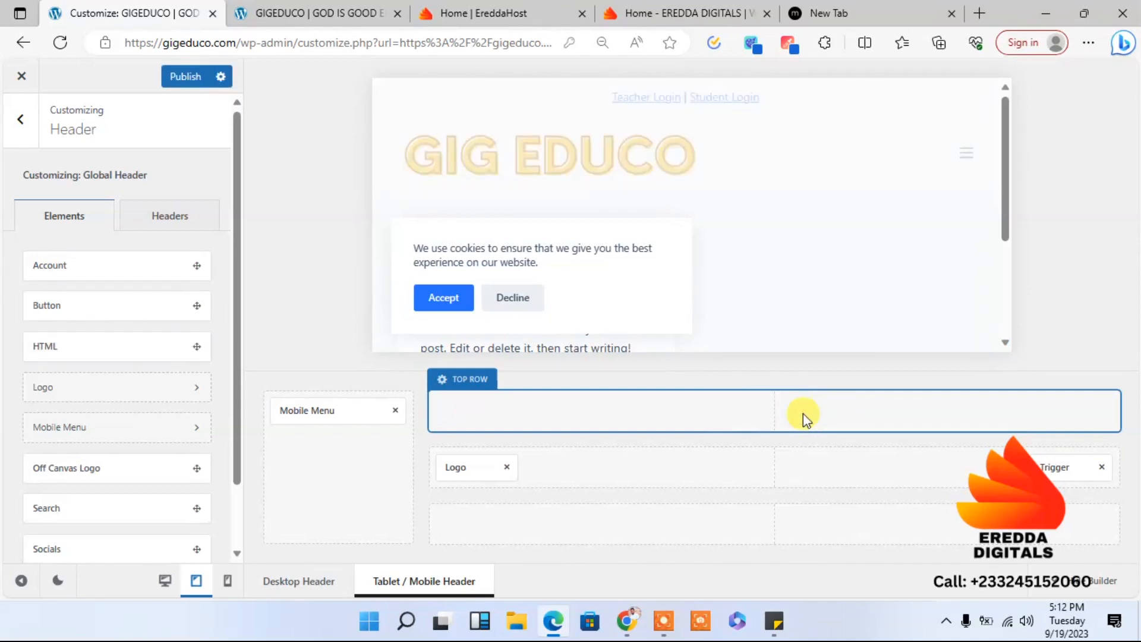
left_click(197, 581)
Step: Add the HTML element to the right end of the desktop header's top row and inspect its Teacher Login and Student Login link targets
left_click(165, 581)
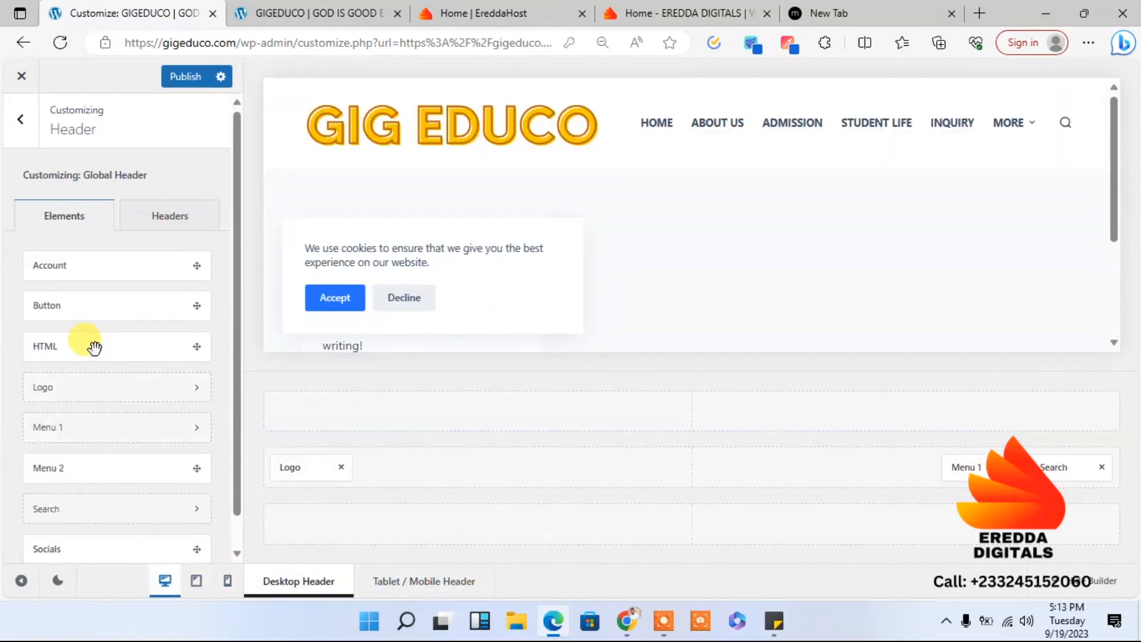
left_click_drag(93, 348, 1073, 414)
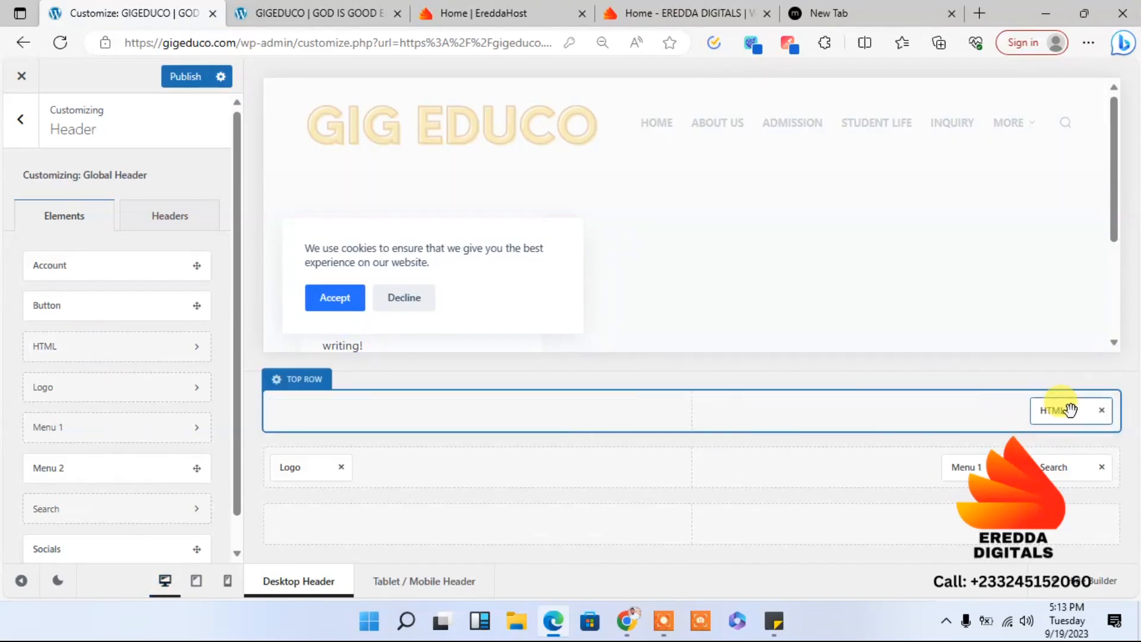
left_click(1055, 411)
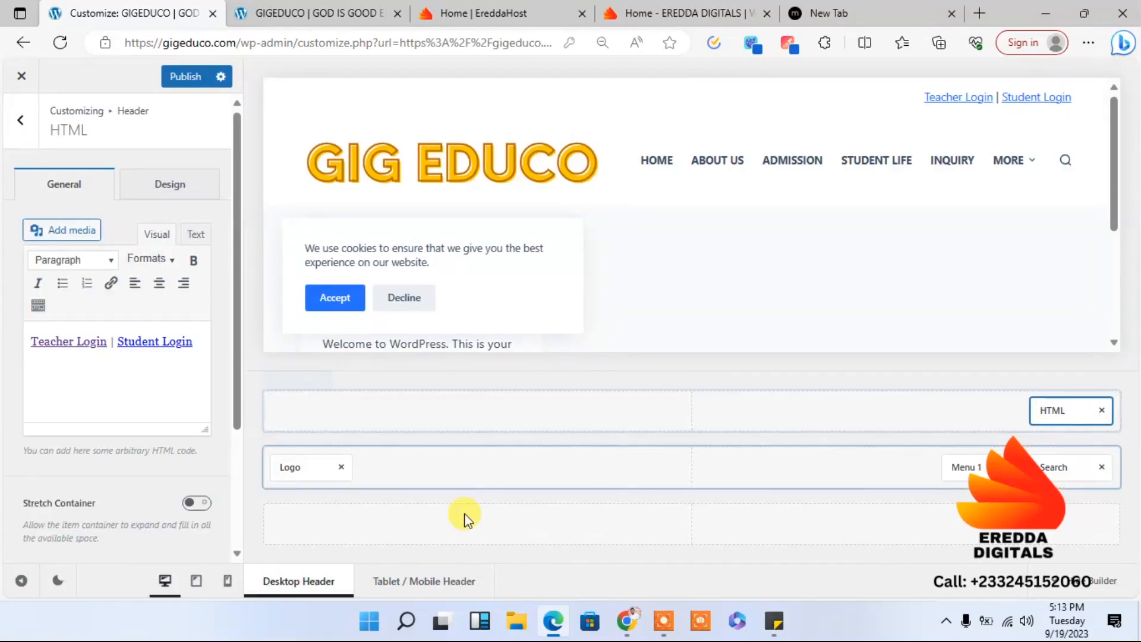
left_click(83, 340)
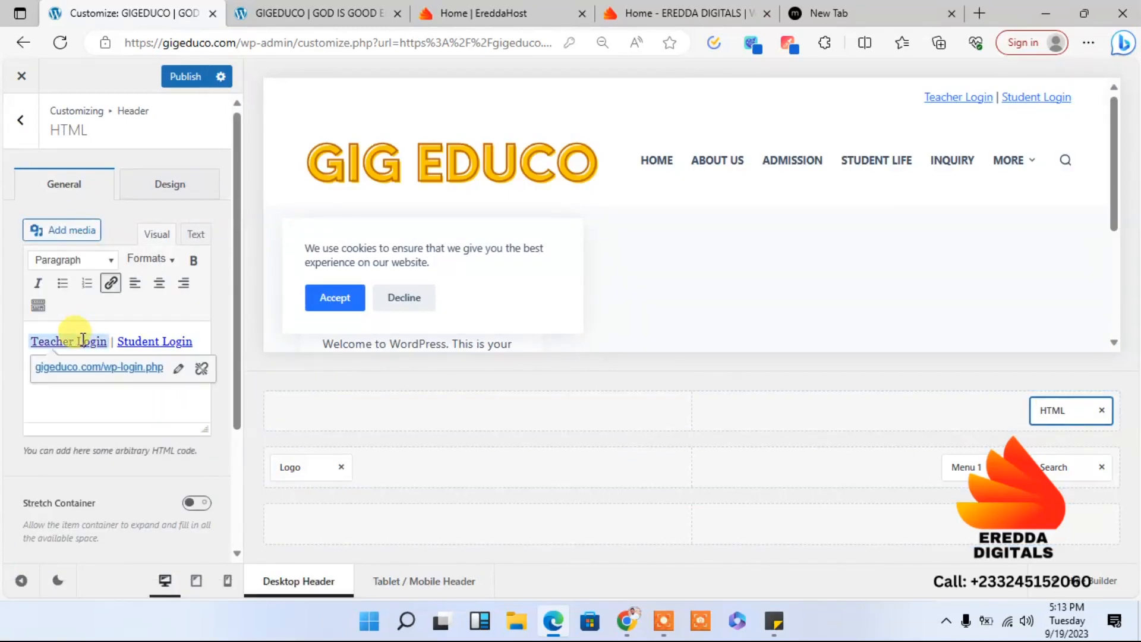
left_click(139, 340)
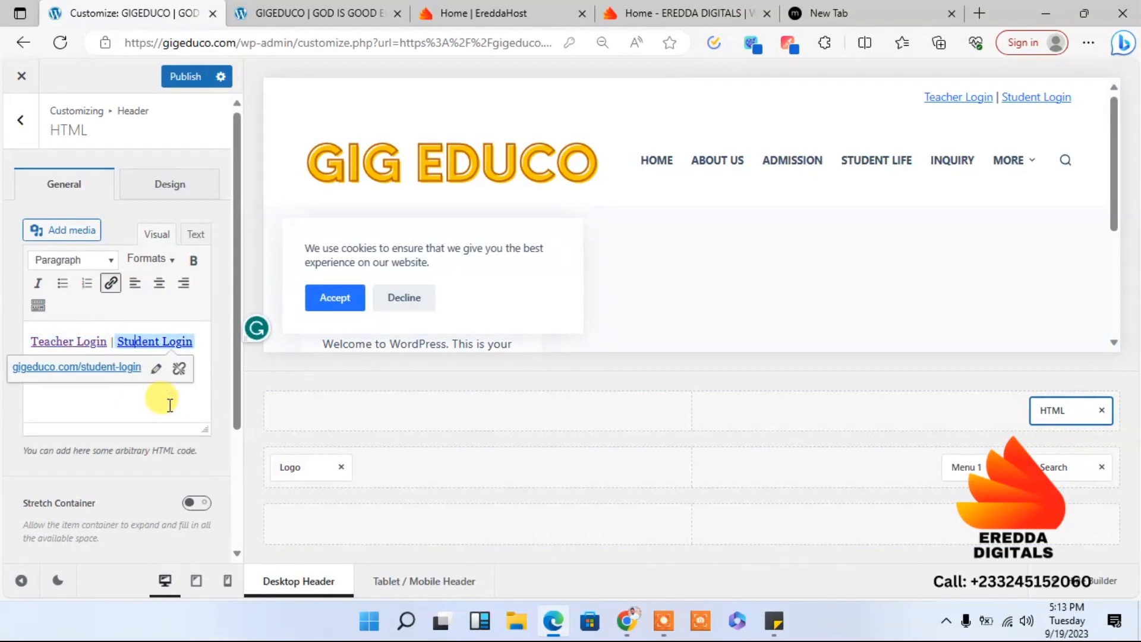
Step: Publish the header with the login links and reload the front end to check it
left_click(184, 78)
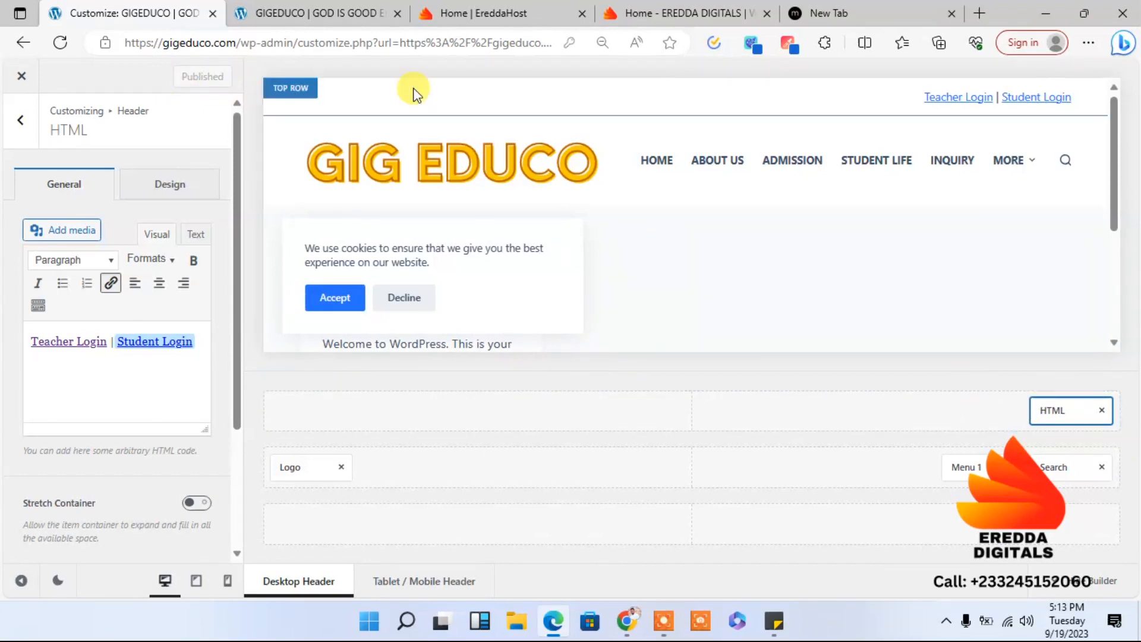
left_click(351, 7)
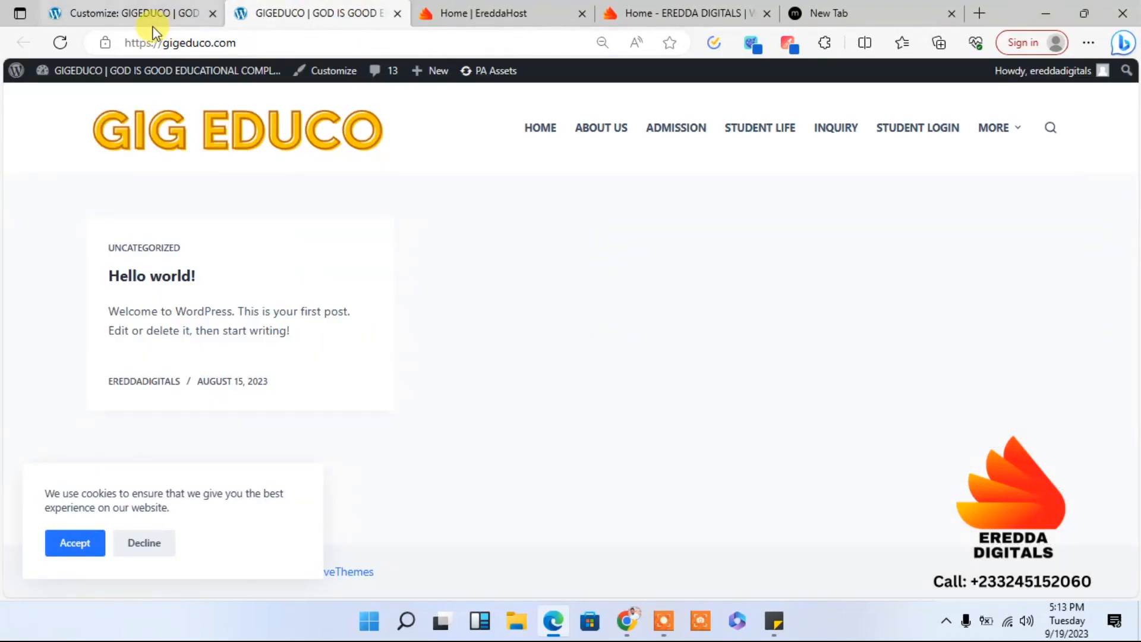
left_click(52, 43)
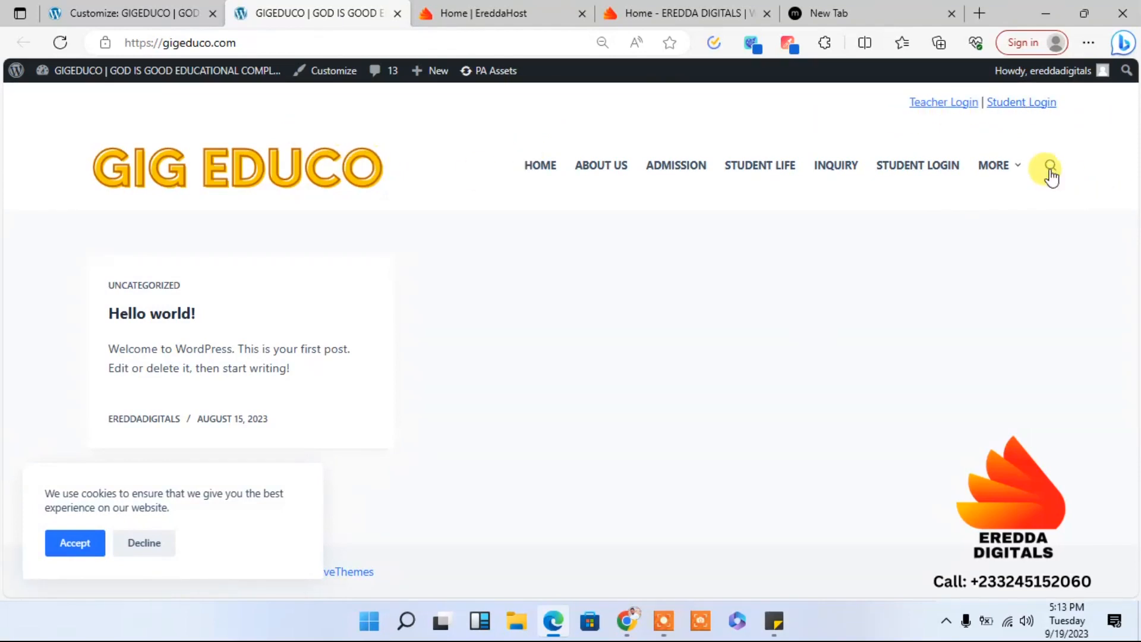
Step: Return to the customizer, remove the Search element from the desktop header's main row and publish the change
left_click(156, 8)
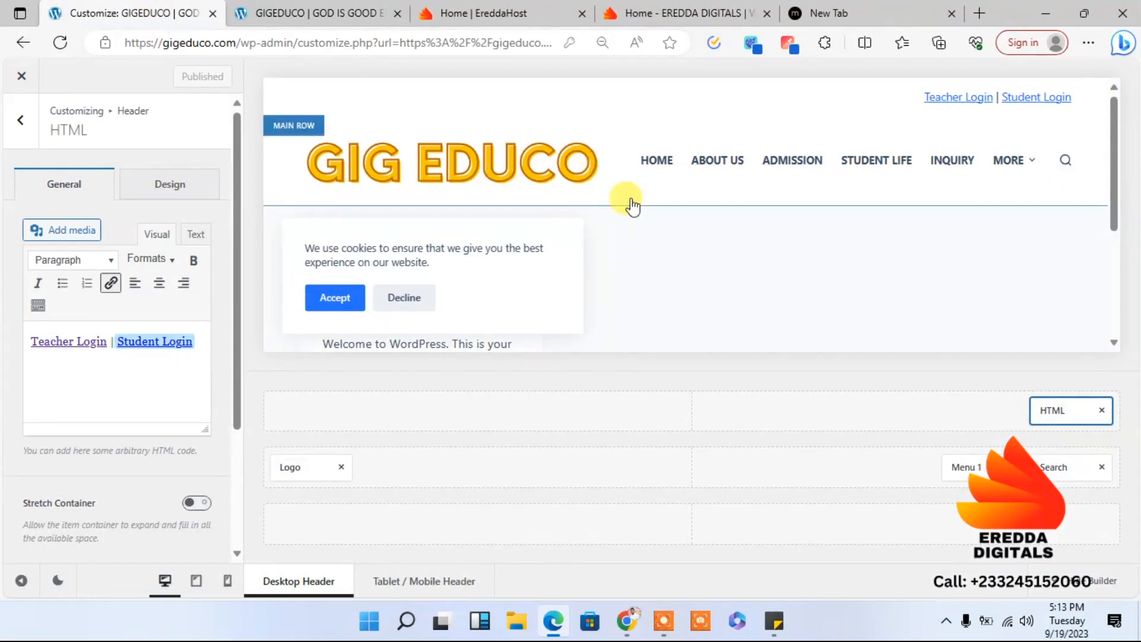
left_click(1102, 469)
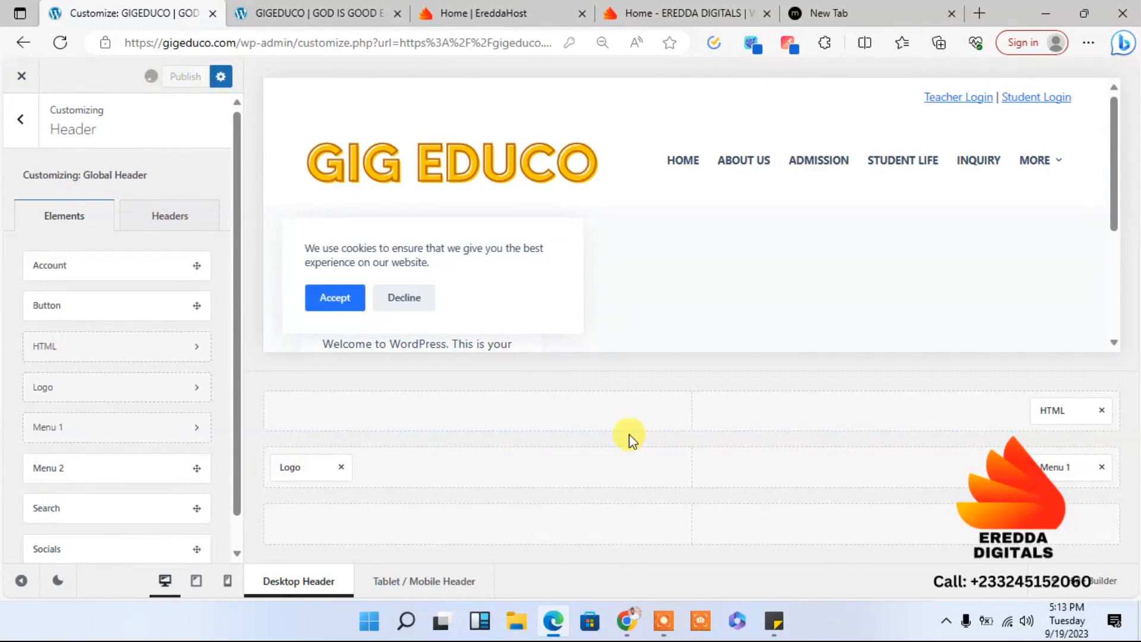
Step: Preview the tablet header and examine the entries of its off-canvas menu
left_click(197, 581)
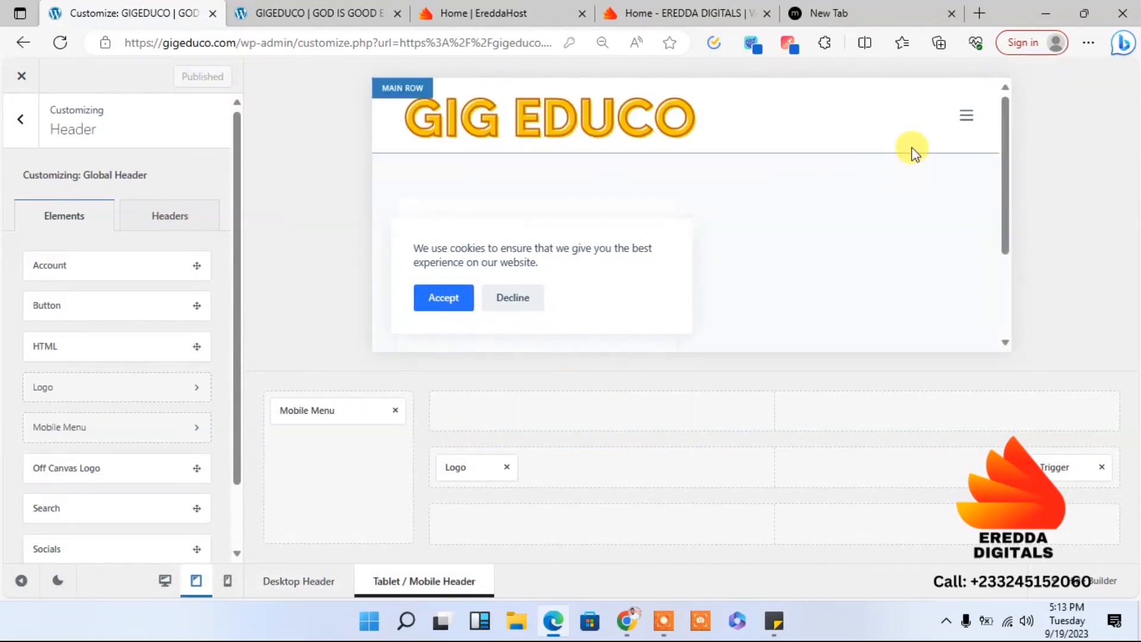
left_click(964, 117)
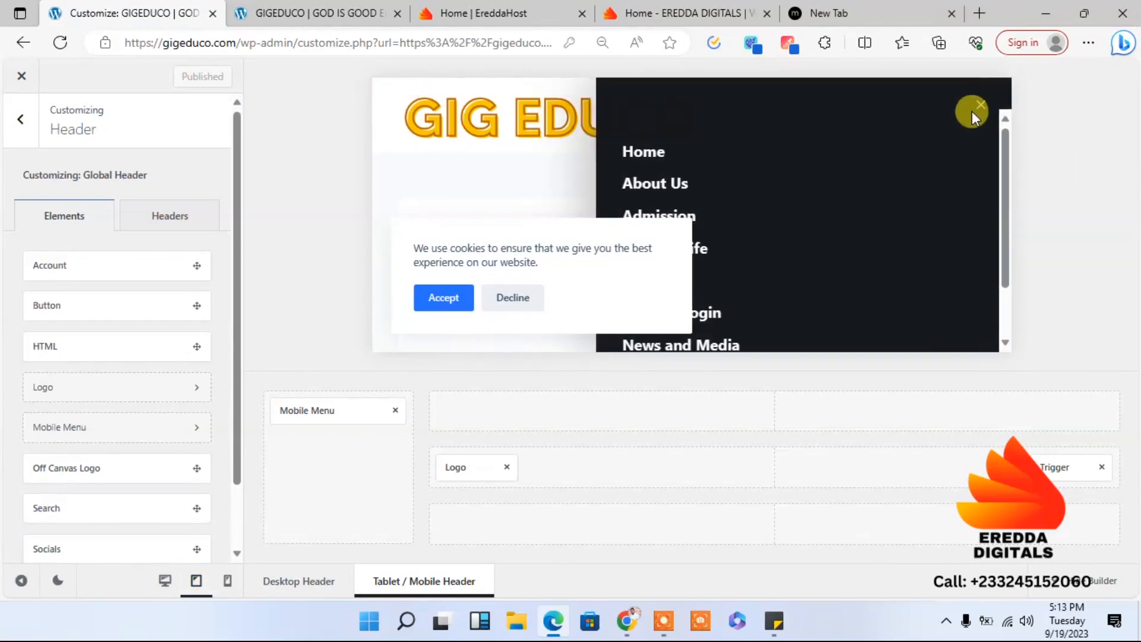
left_click(978, 109)
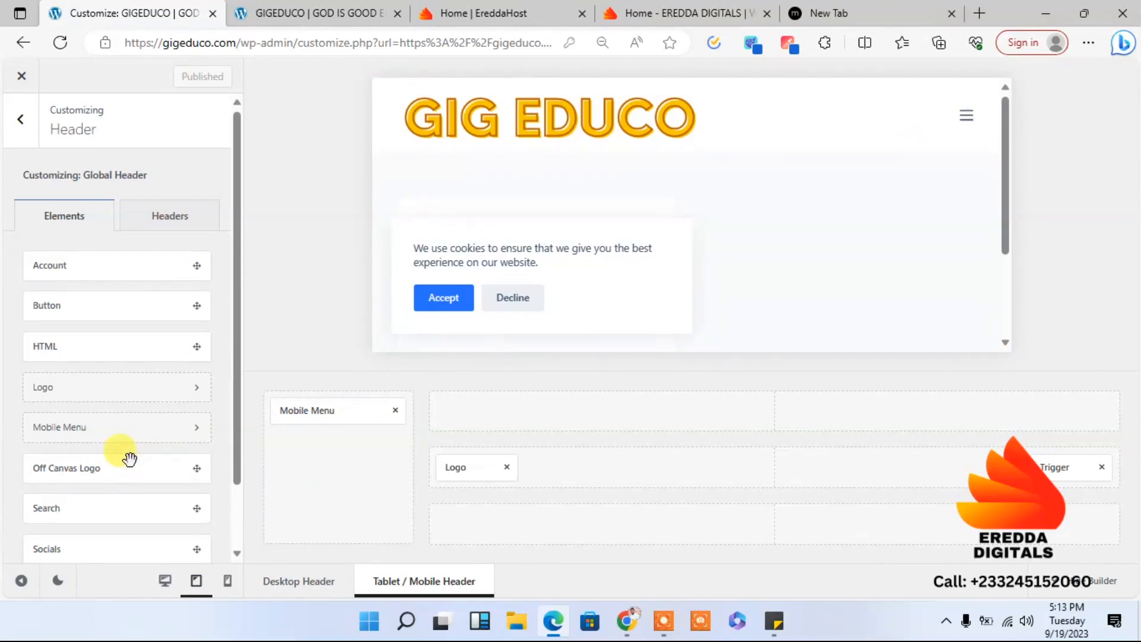
Step: Place the HTML element below Mobile Menu in the tablet/mobile off-canvas area and accept the preview's cookie notice
left_click_drag(102, 344, 1067, 410)
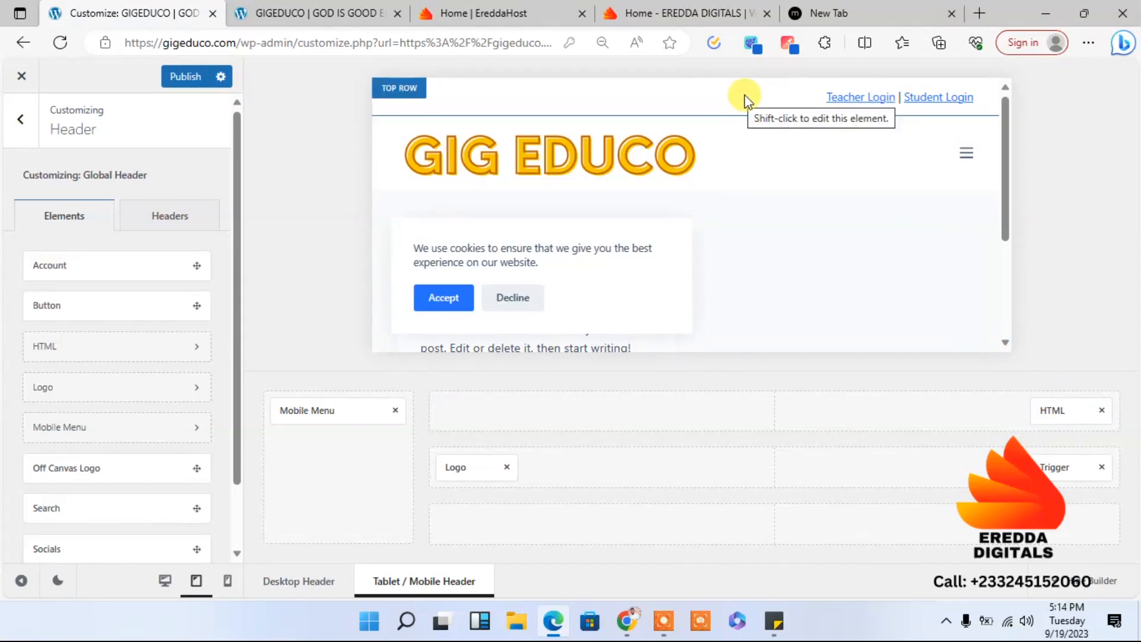
left_click_drag(1044, 411, 323, 447)
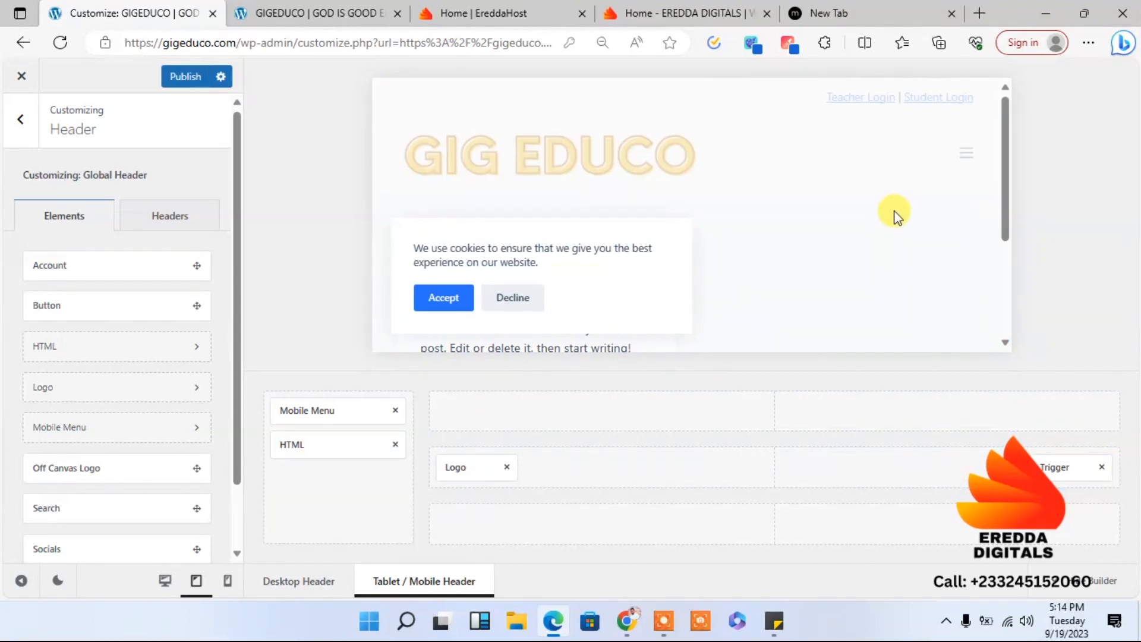
left_click(455, 306)
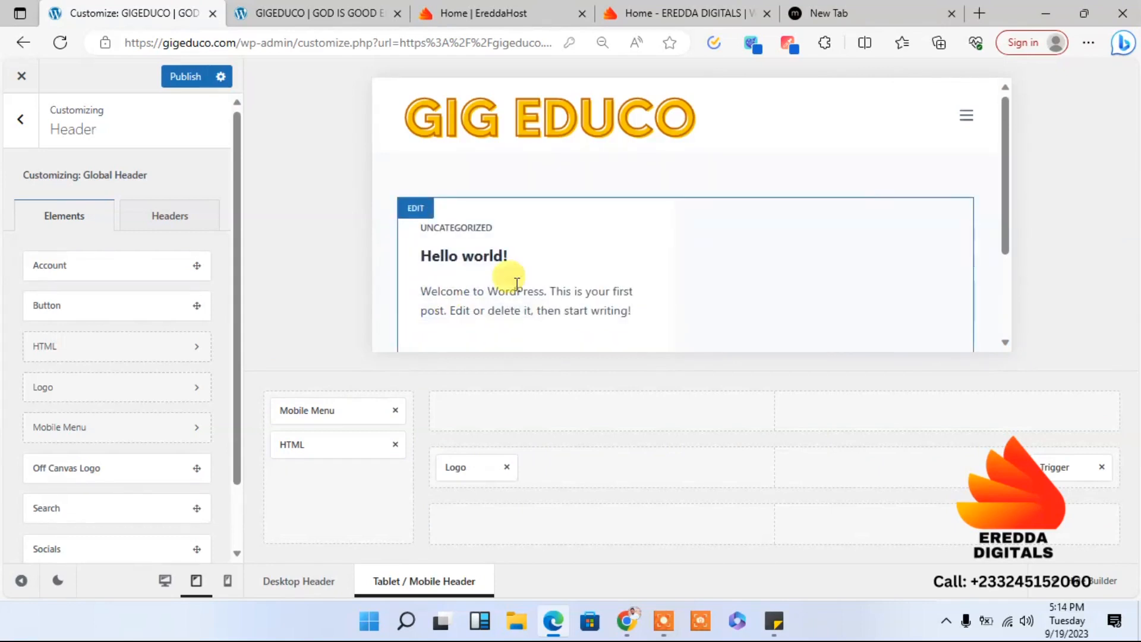
Step: Open the off-canvas menu in the tablet preview, examine the login links below its entries, and close it
left_click(967, 115)
left_click_drag(1012, 136, 1019, 215)
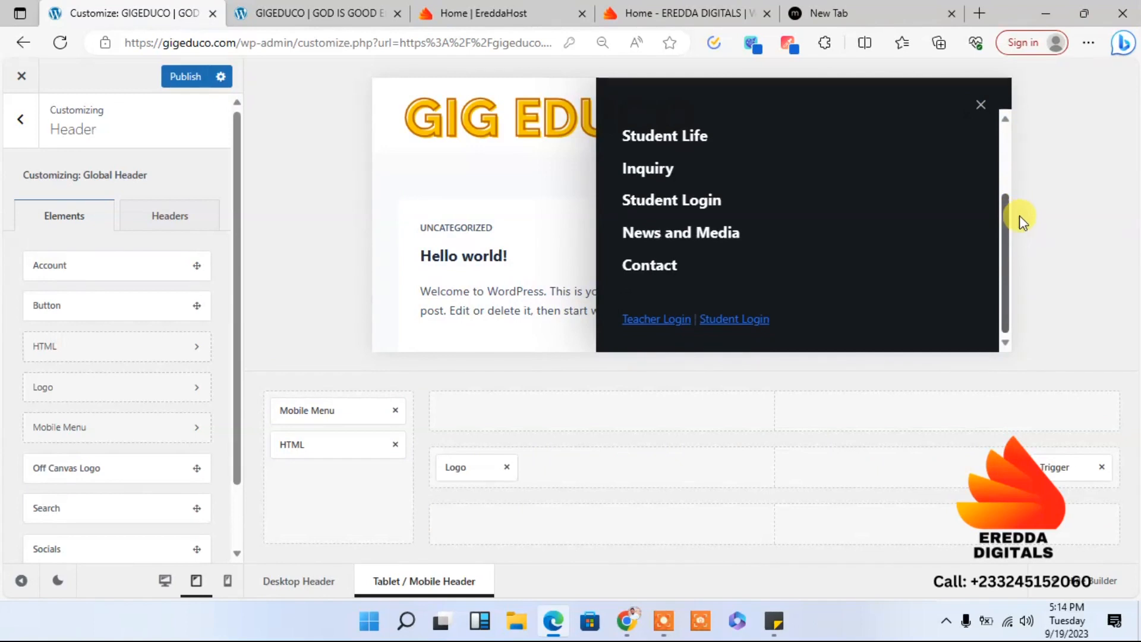
left_click(983, 106)
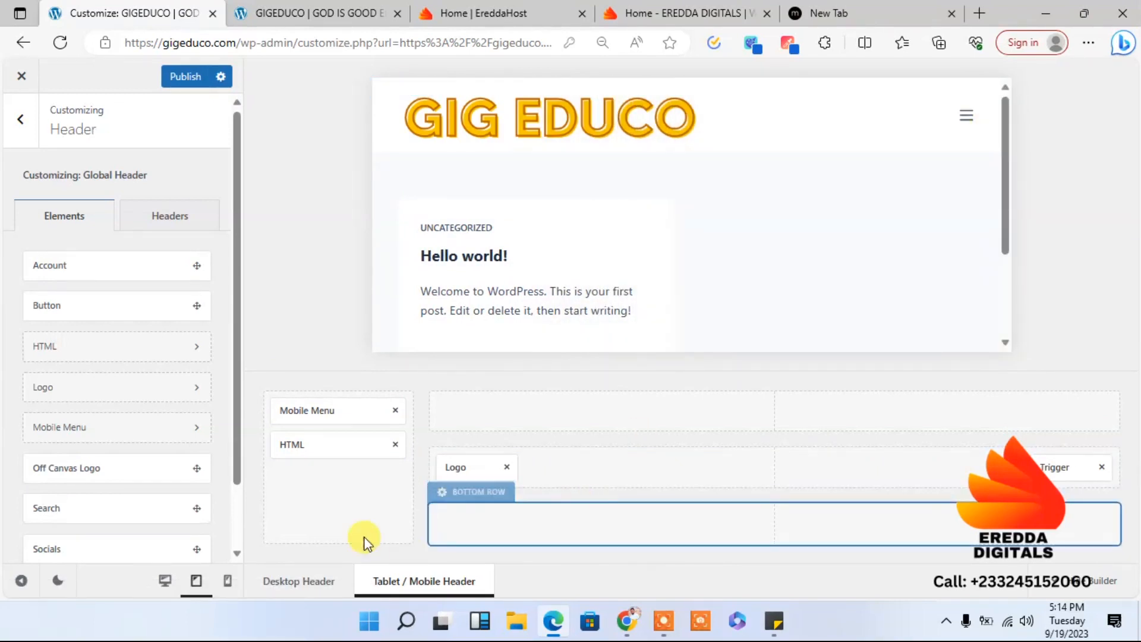
Step: Set the HTML element's font to uppercase in its design settings and publish the change
left_click(338, 446)
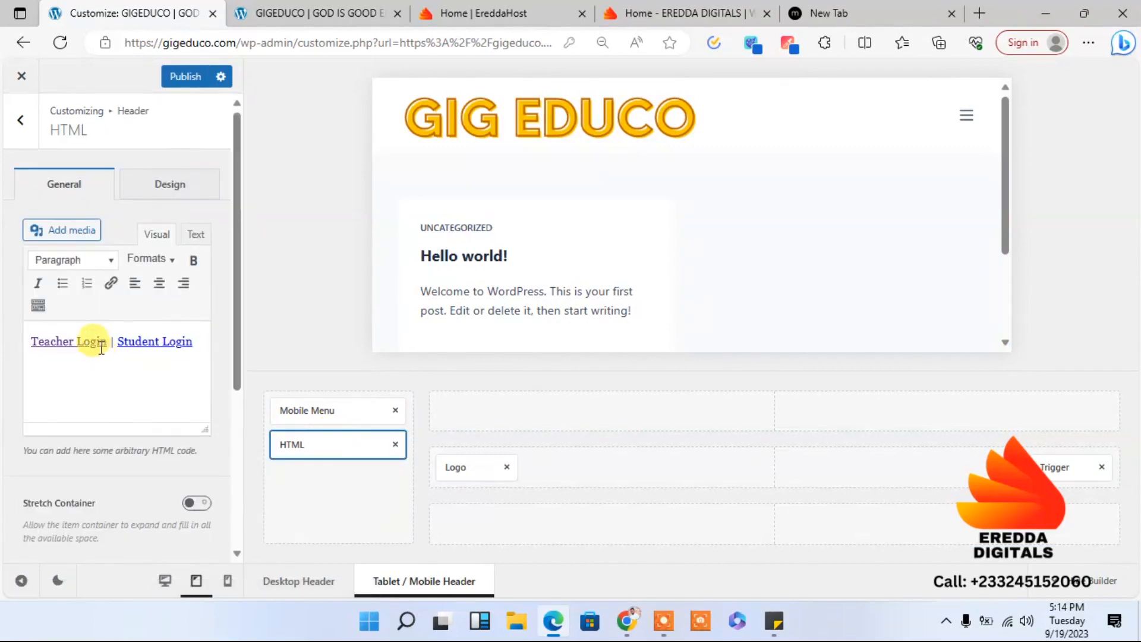
left_click_drag(108, 344, 29, 341)
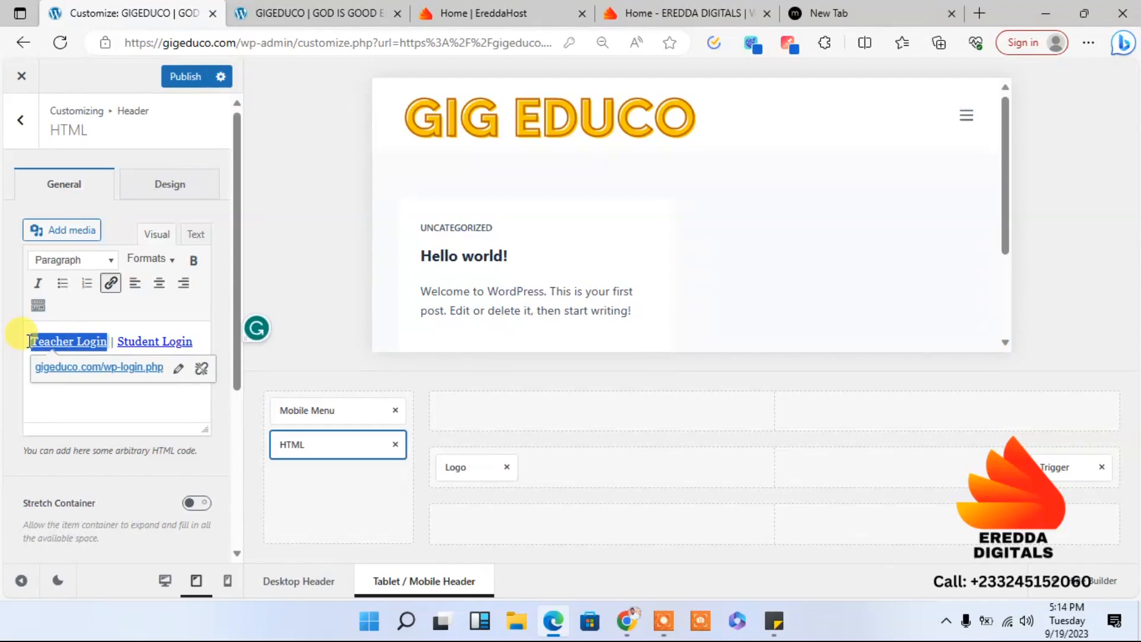
left_click(173, 187)
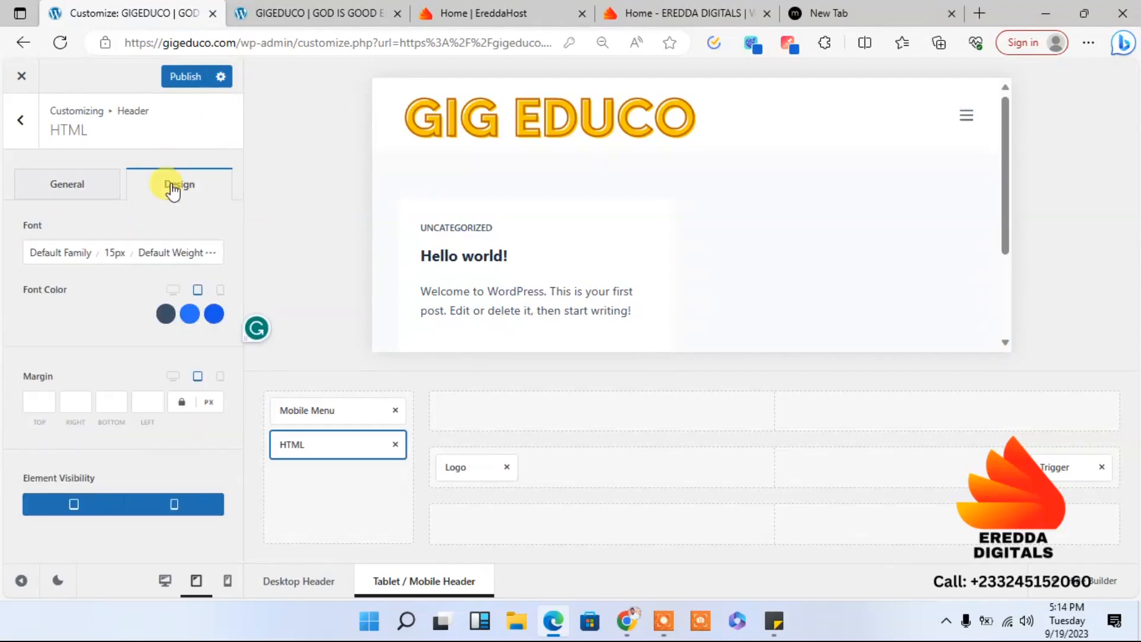
left_click(120, 262)
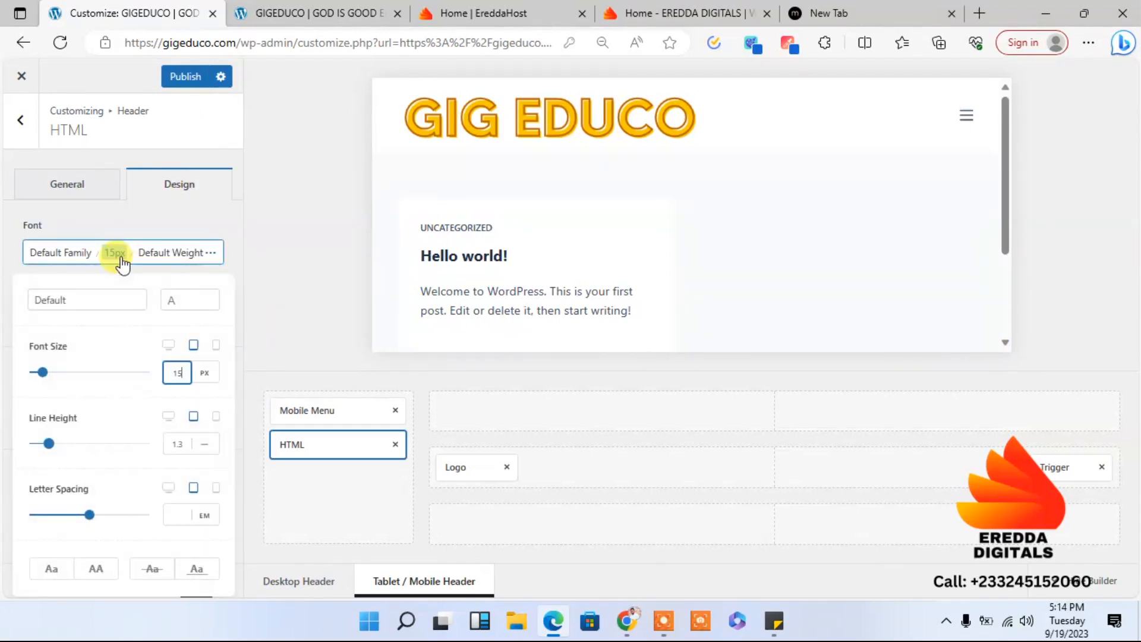
left_click(98, 573)
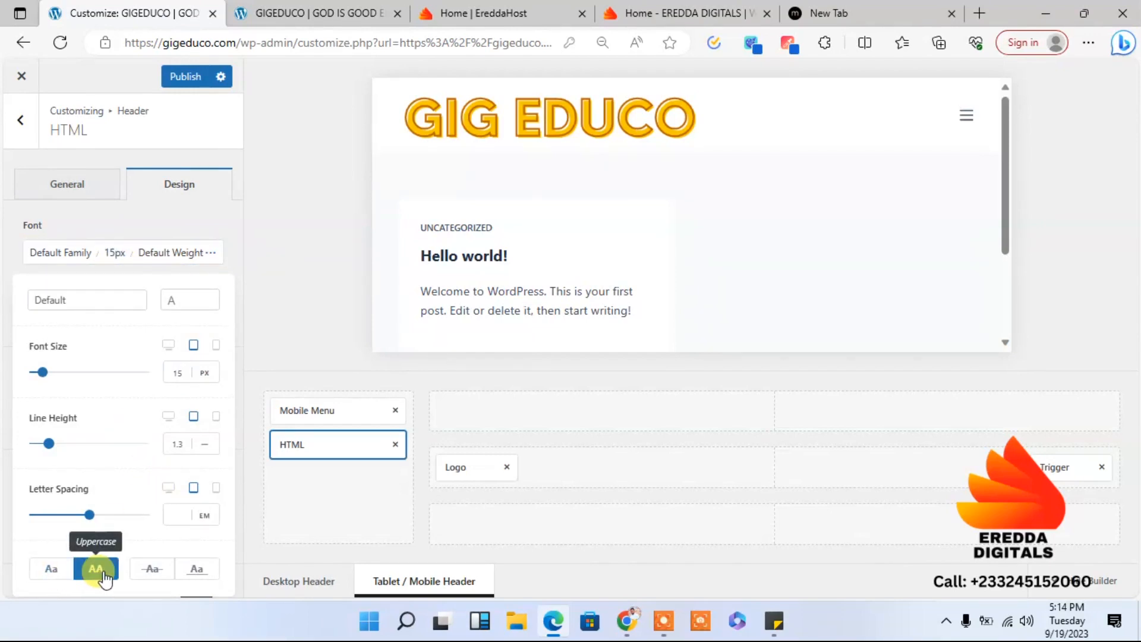
left_click(181, 78)
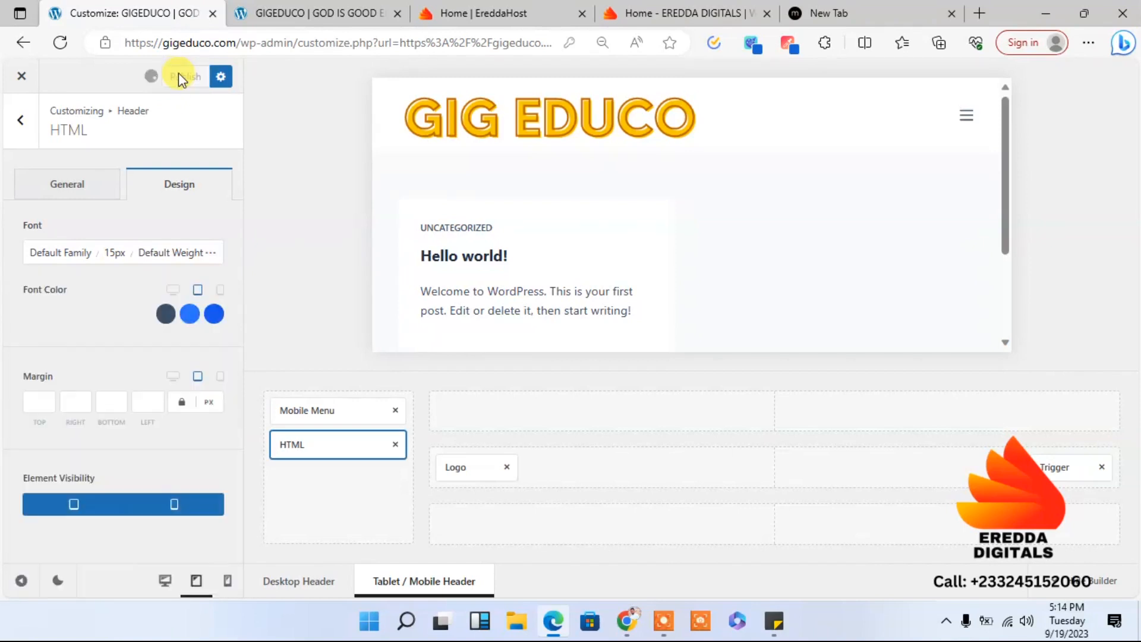
Step: Check the styling of the login links in the tablet off-canvas menu and in the desktop header preview
left_click(964, 116)
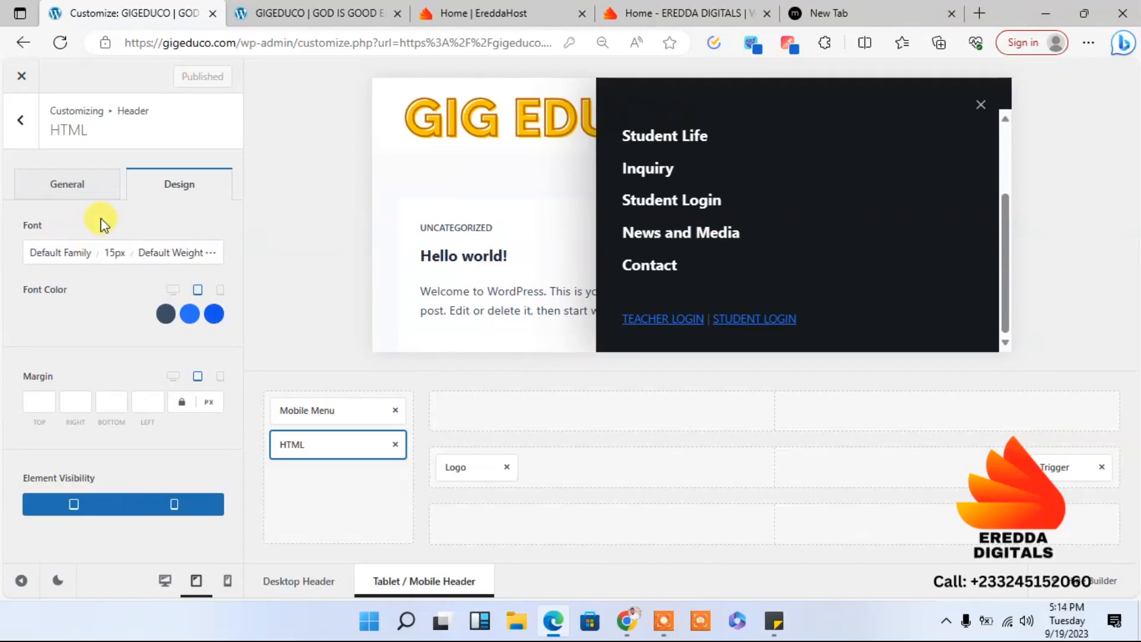
left_click(167, 581)
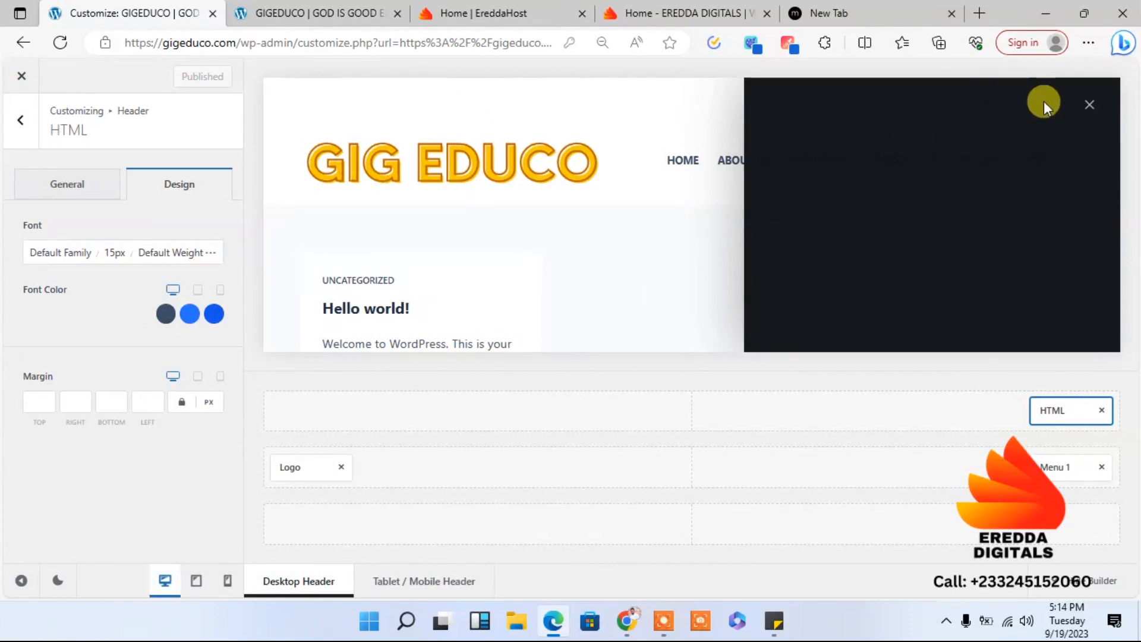
left_click(1085, 105)
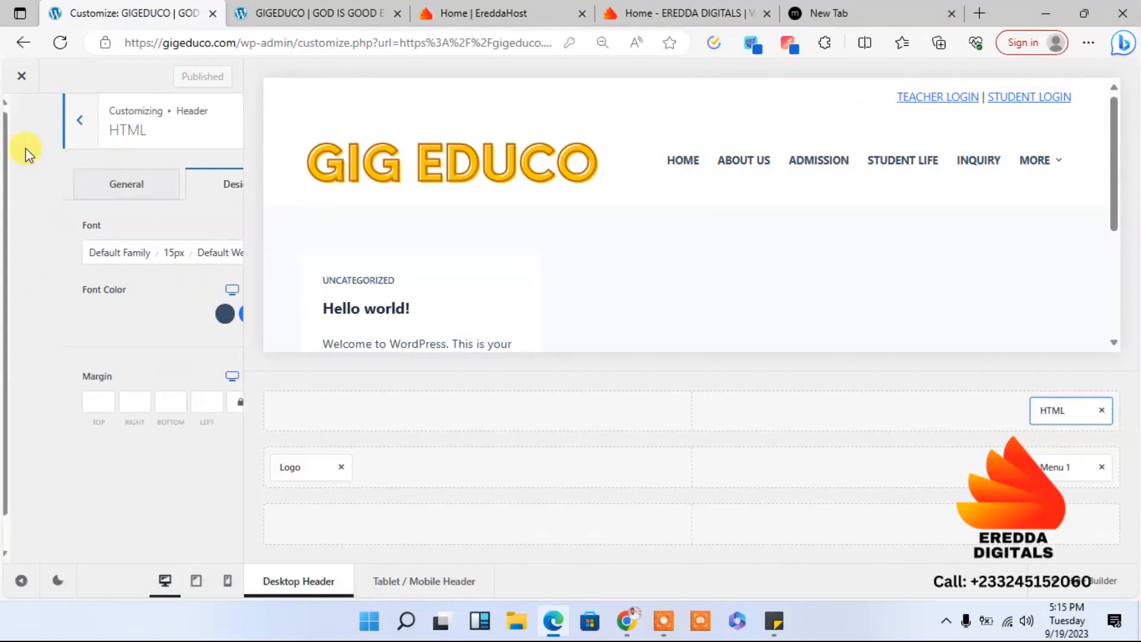
Step: Return to the header elements and add the Socials element to the left end of the desktop header's top row
left_click(24, 143)
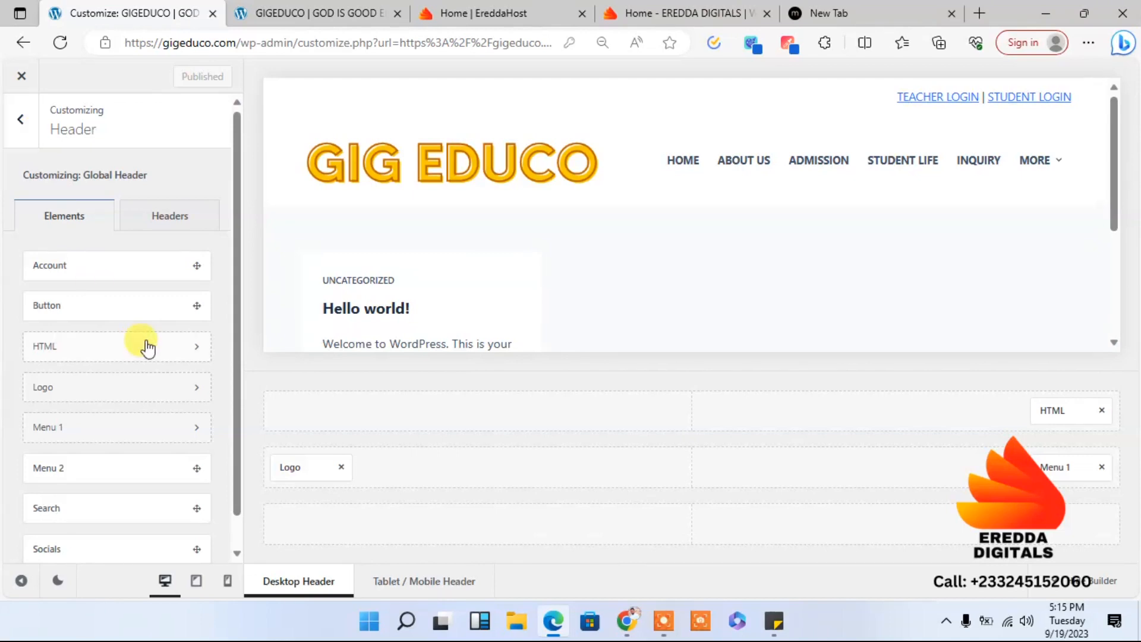
left_click_drag(237, 428, 247, 527)
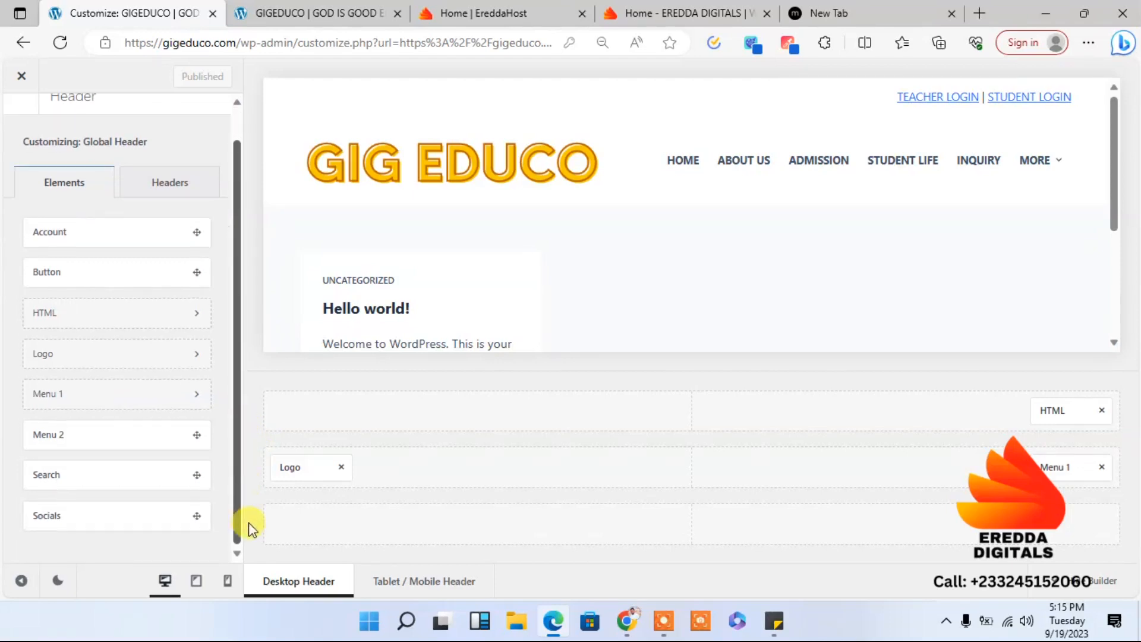
left_click_drag(125, 508, 306, 410)
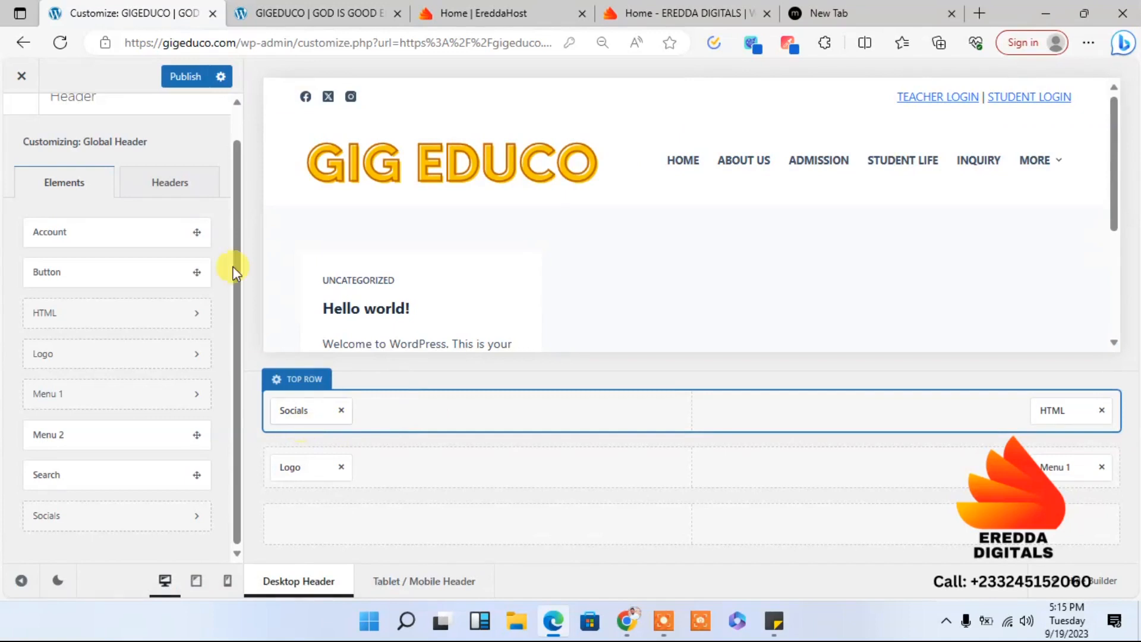
Step: Remove X (Twitter) from the networks in the Socials element's settings
left_click(296, 410)
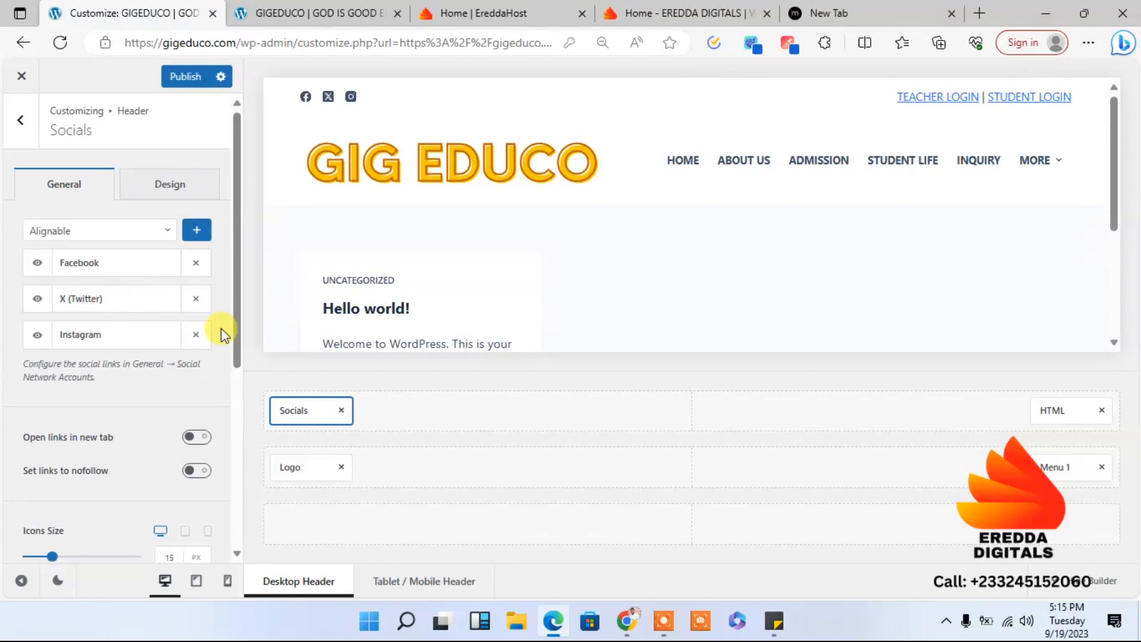
left_click_drag(234, 333, 214, 351)
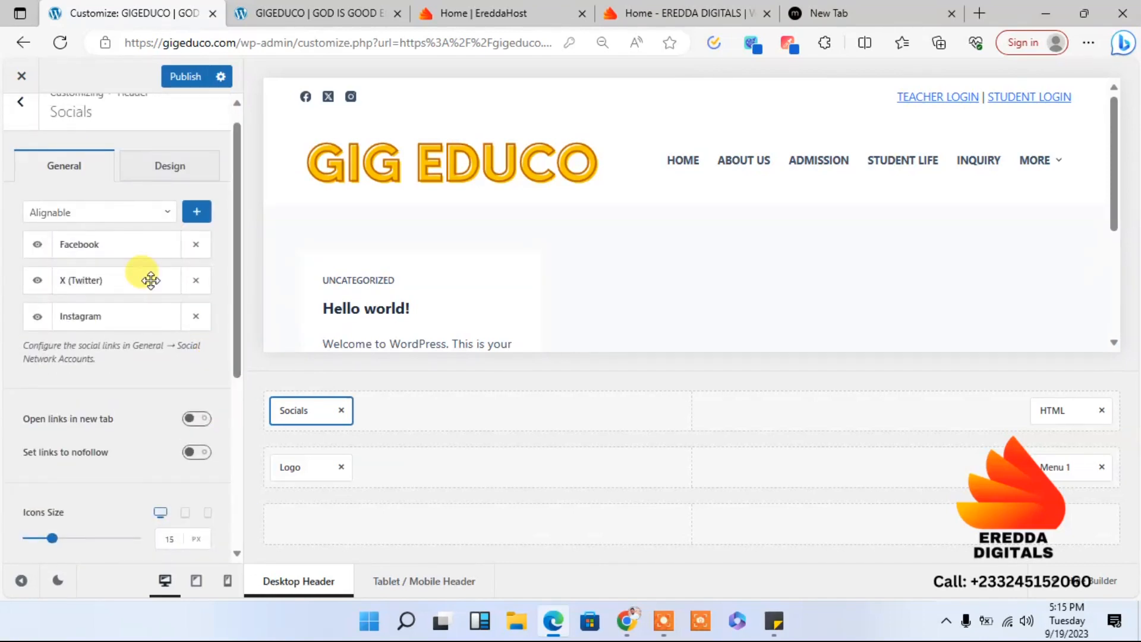
left_click(195, 280)
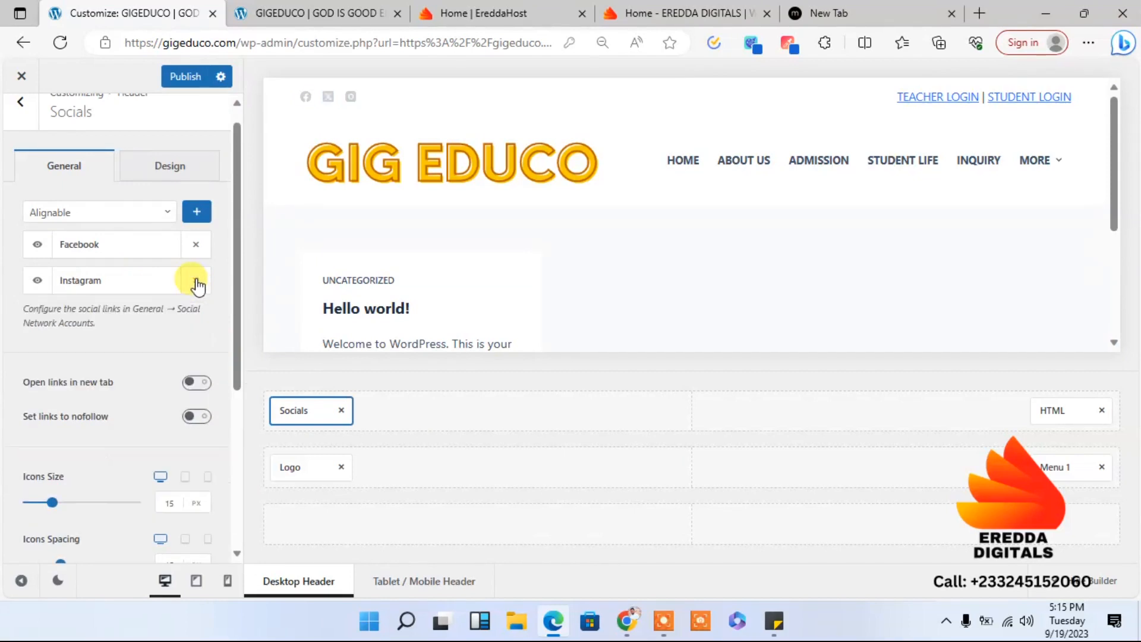
Step: Find Twitch in the Socials element's network list and add it below Facebook and Instagram
left_click(145, 222)
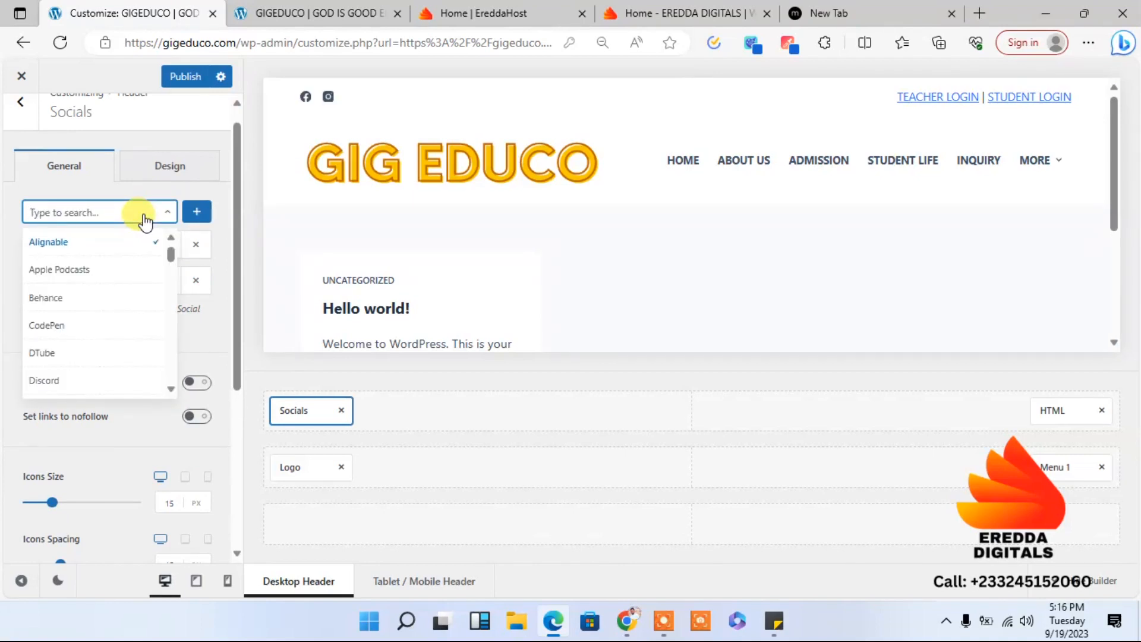
type("tw")
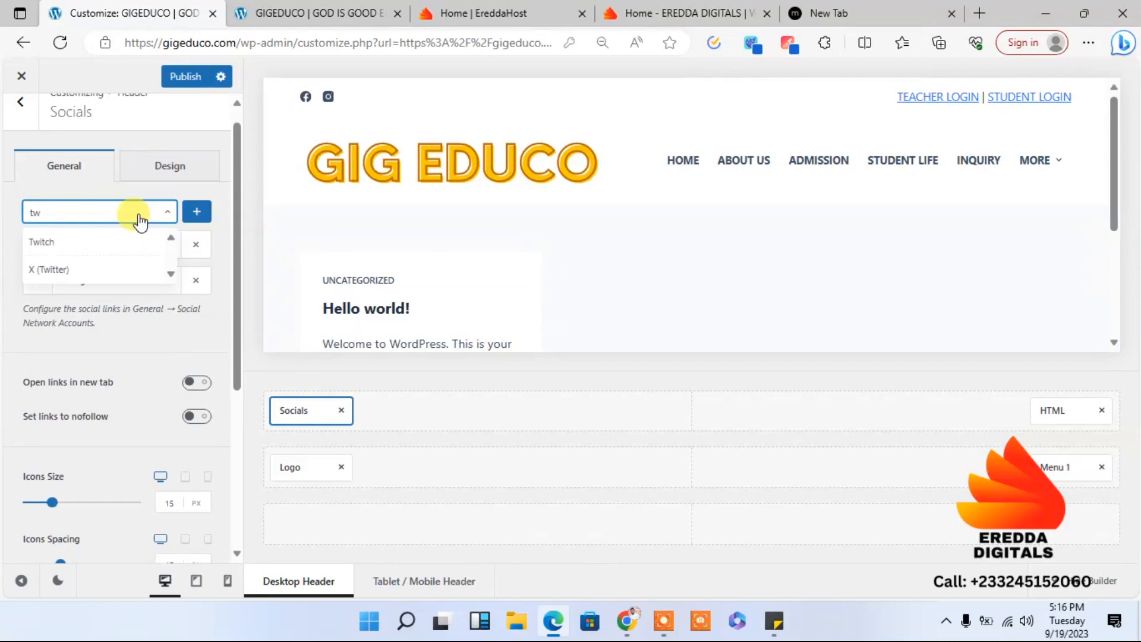
left_click(113, 243)
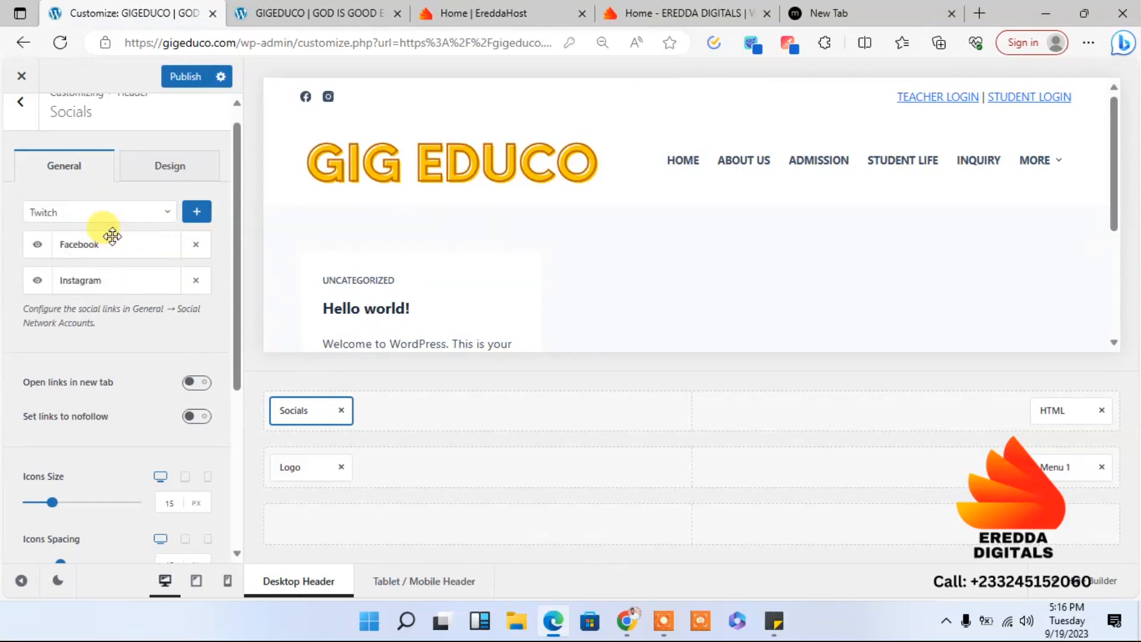
left_click(196, 212)
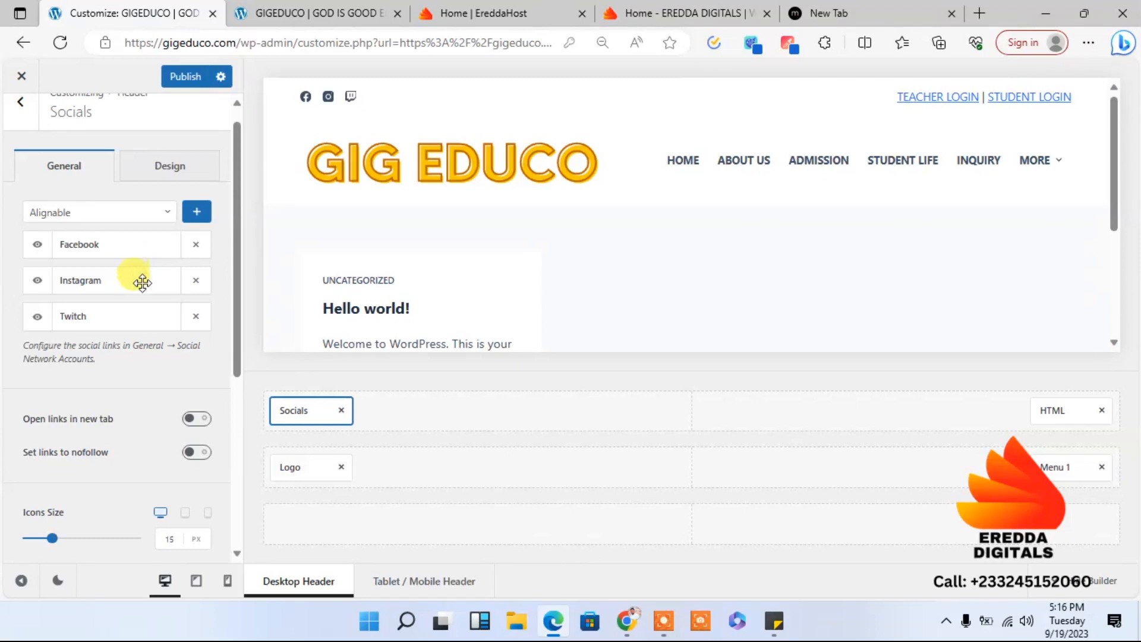
Step: Review the Socials element's general and design settings, and publish the header changes
left_click_drag(238, 372, 234, 461)
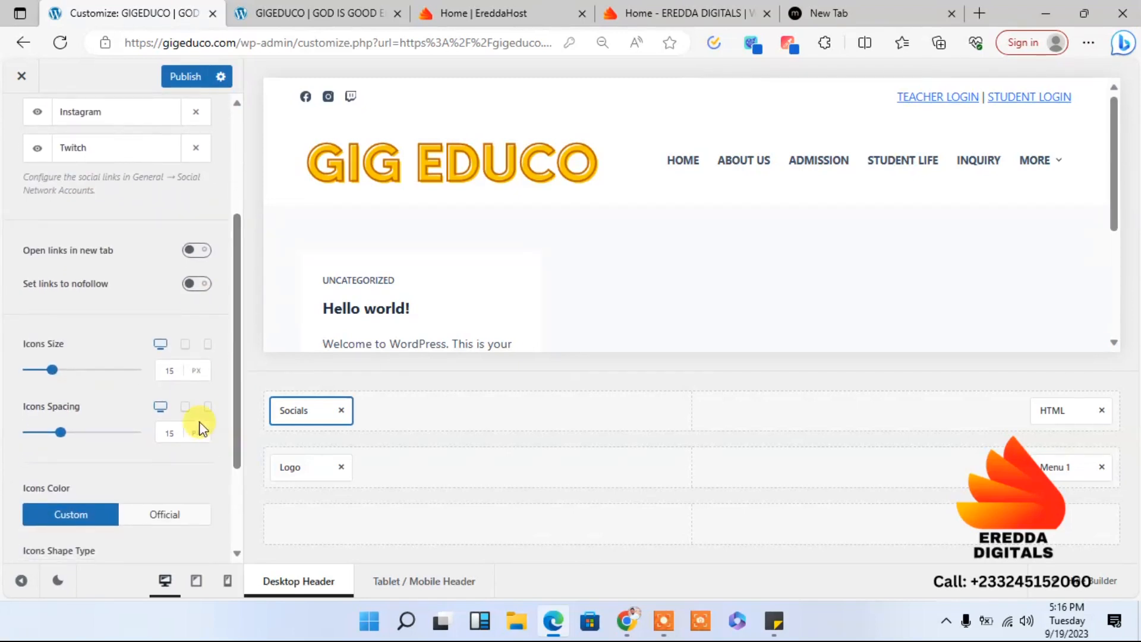
left_click_drag(235, 453, 240, 275)
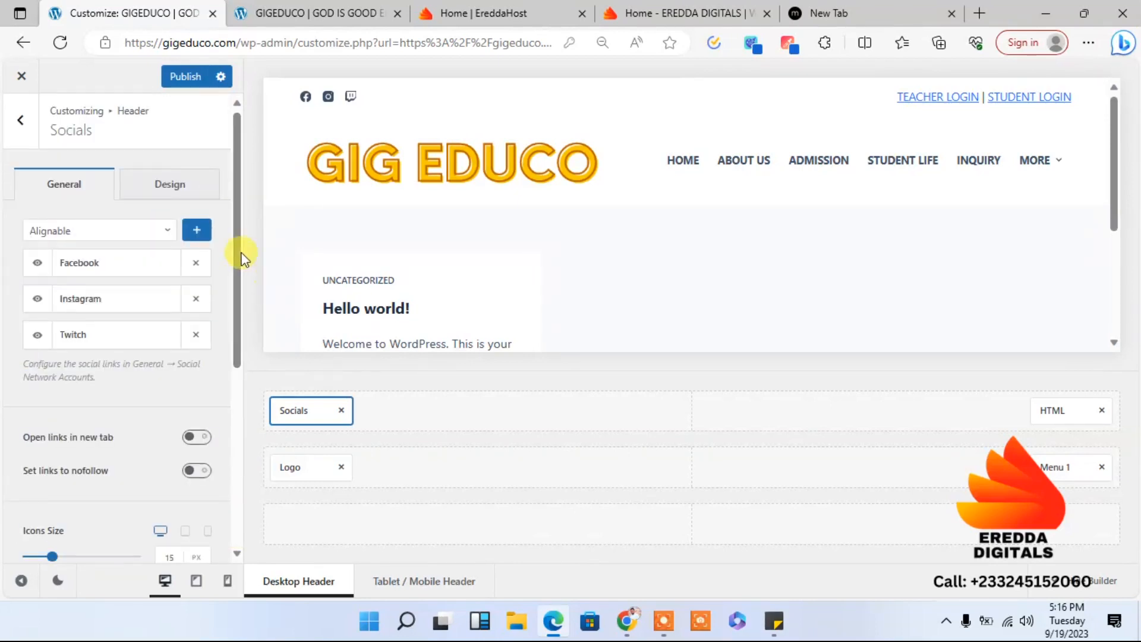
left_click(179, 191)
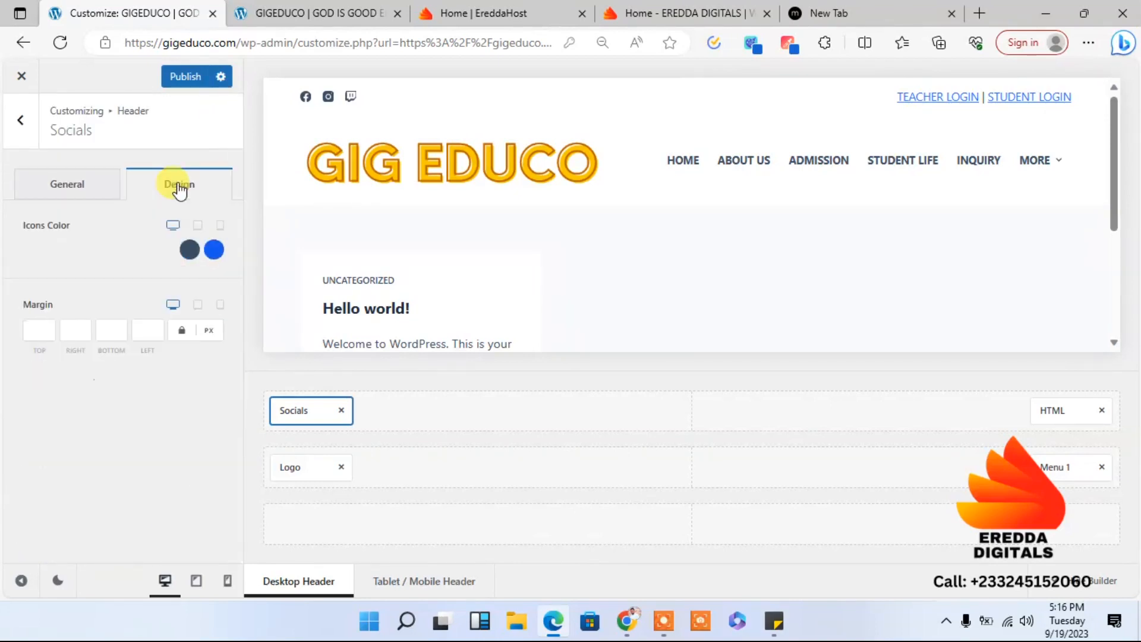
left_click(109, 181)
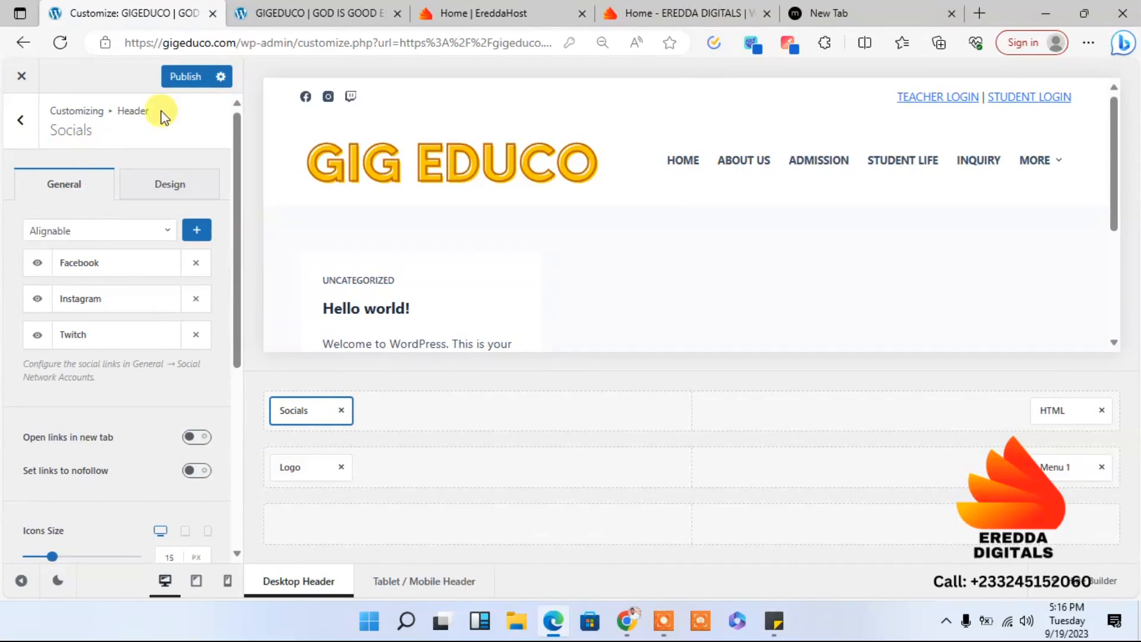
left_click(185, 78)
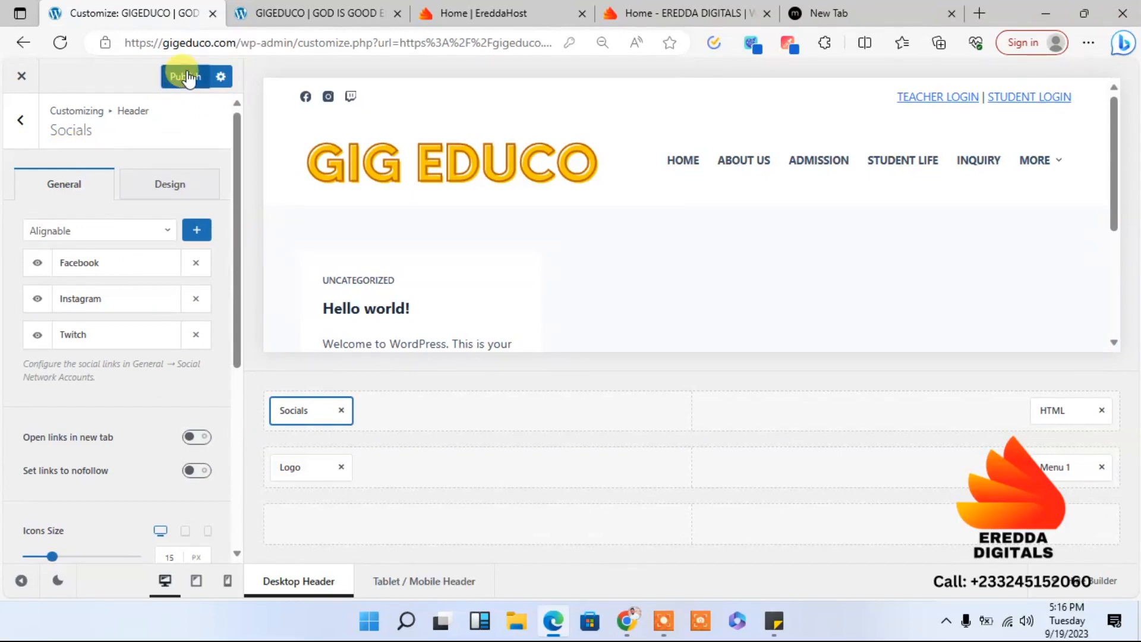
Step: Return to the main customizer options, publish again, and reload the live gigeduco.com page to check the header
left_click(13, 128)
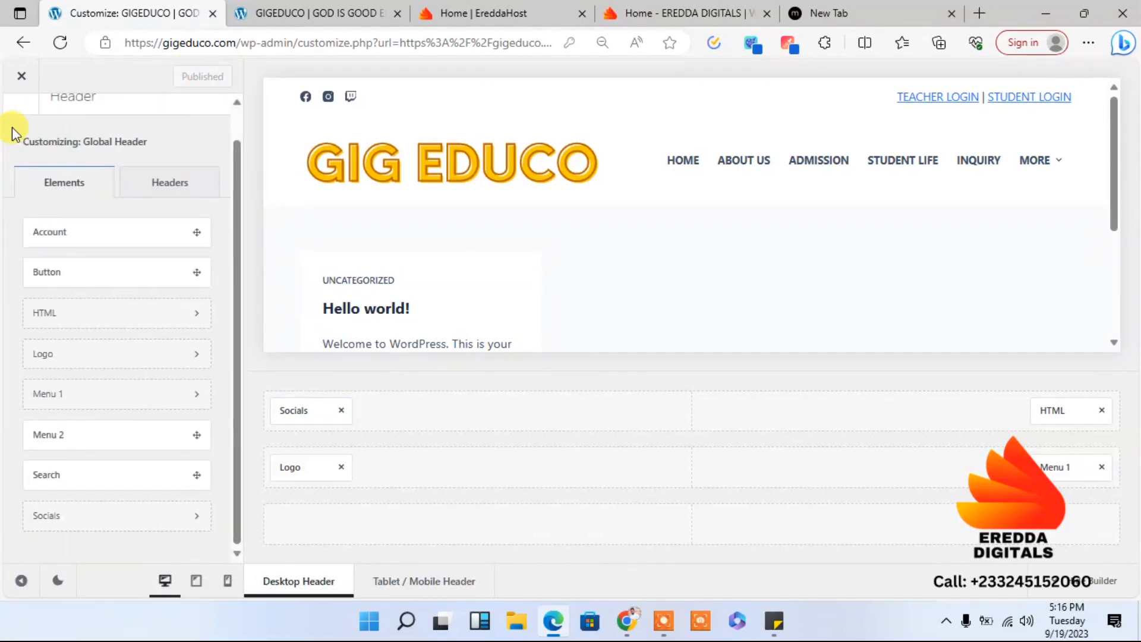
left_click_drag(238, 214, 230, 95)
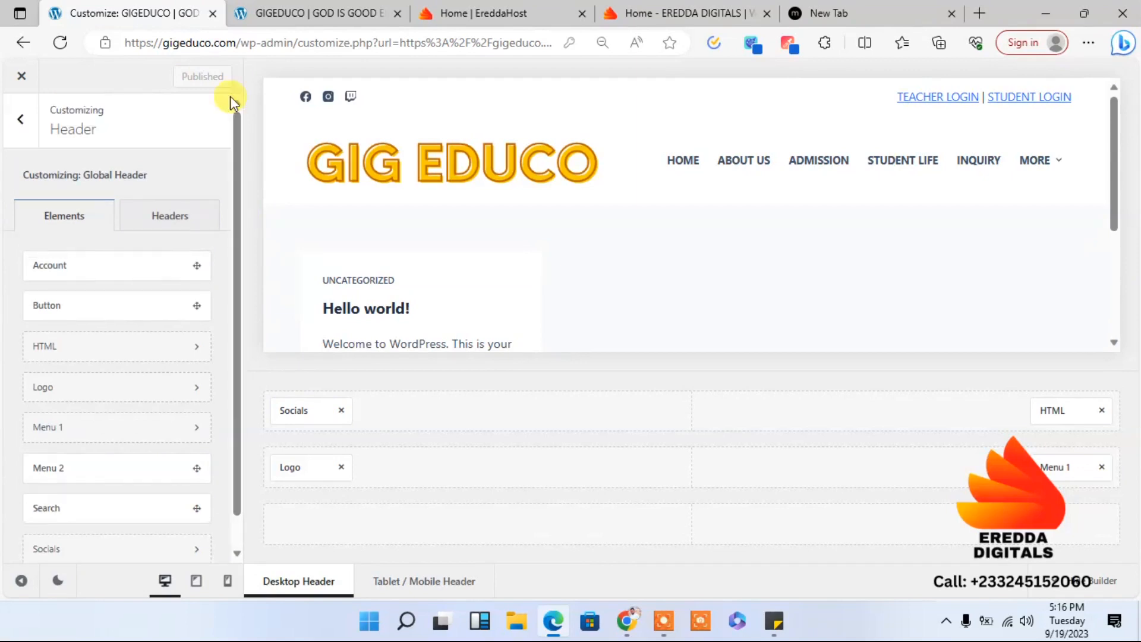
left_click(16, 117)
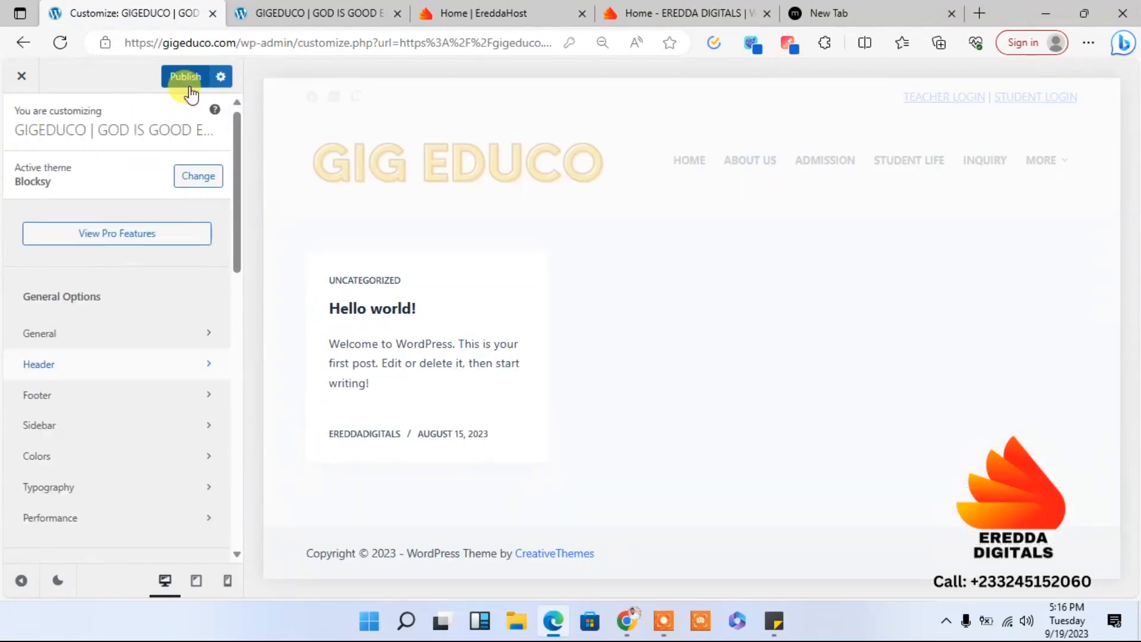
left_click(188, 78)
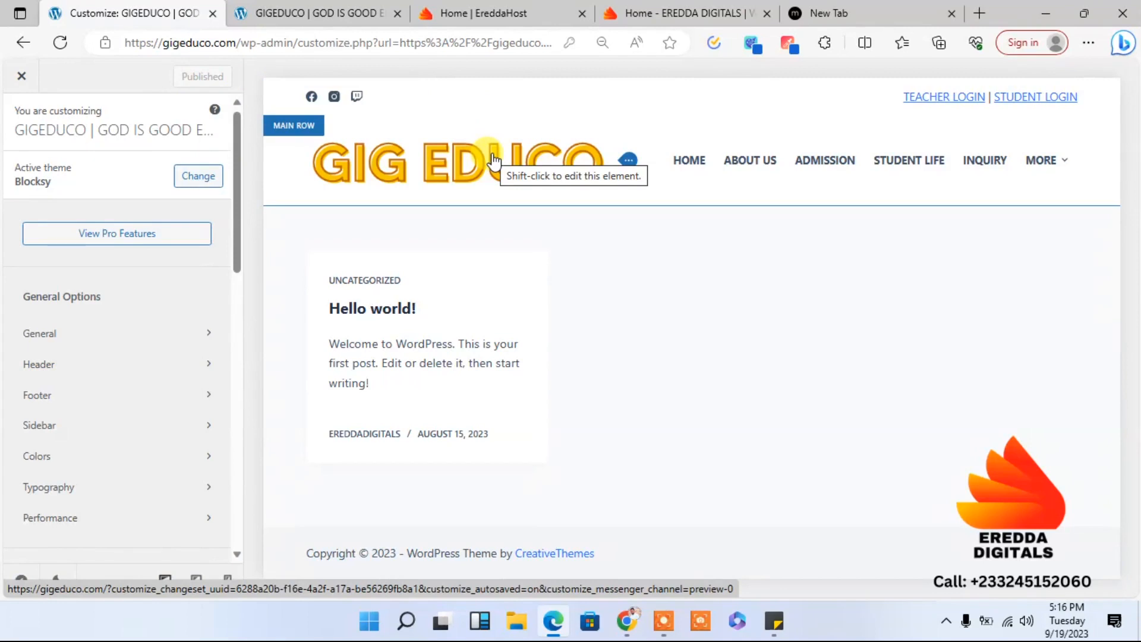
left_click(315, 13)
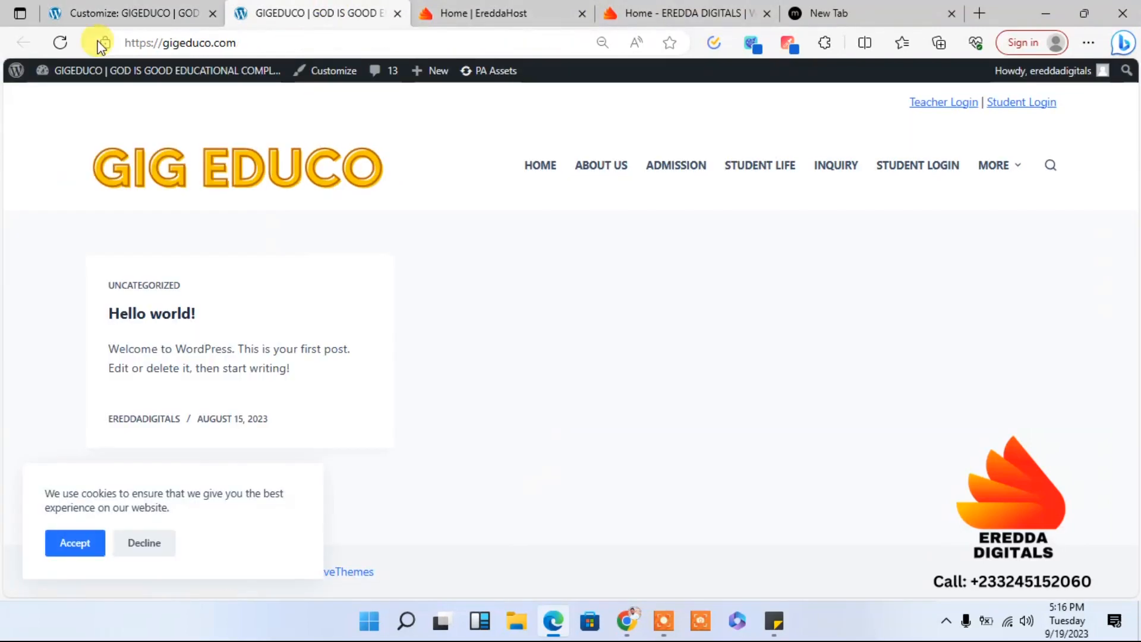
left_click(68, 42)
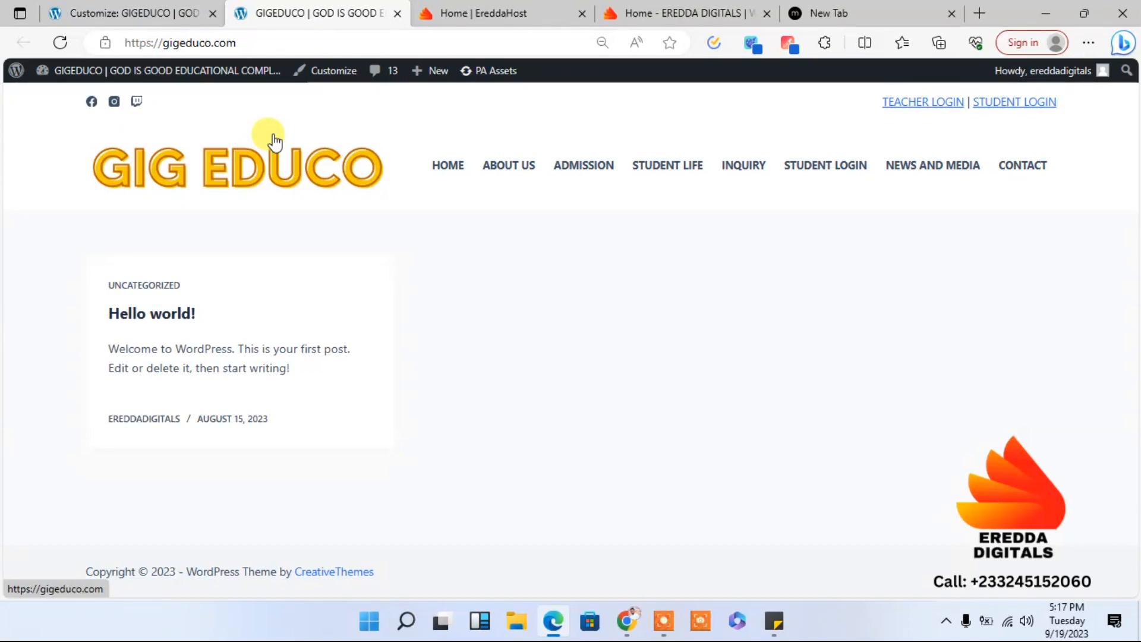
Step: Try to open aburasomethodist.com in the empty browser tab
left_click(858, 7)
type("abura")
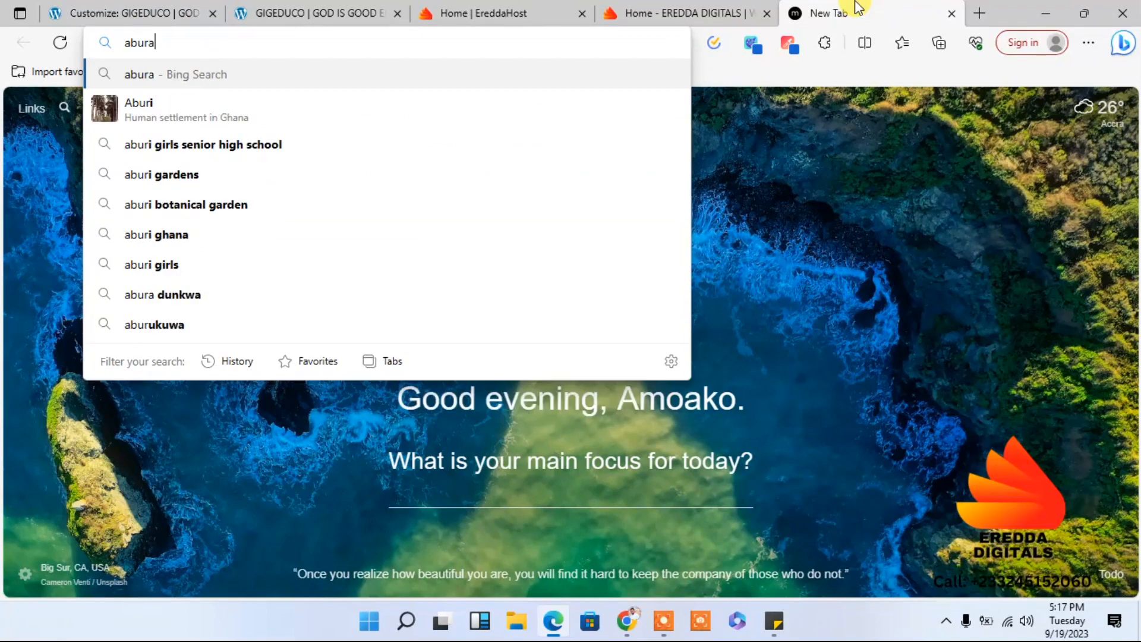
type("som")
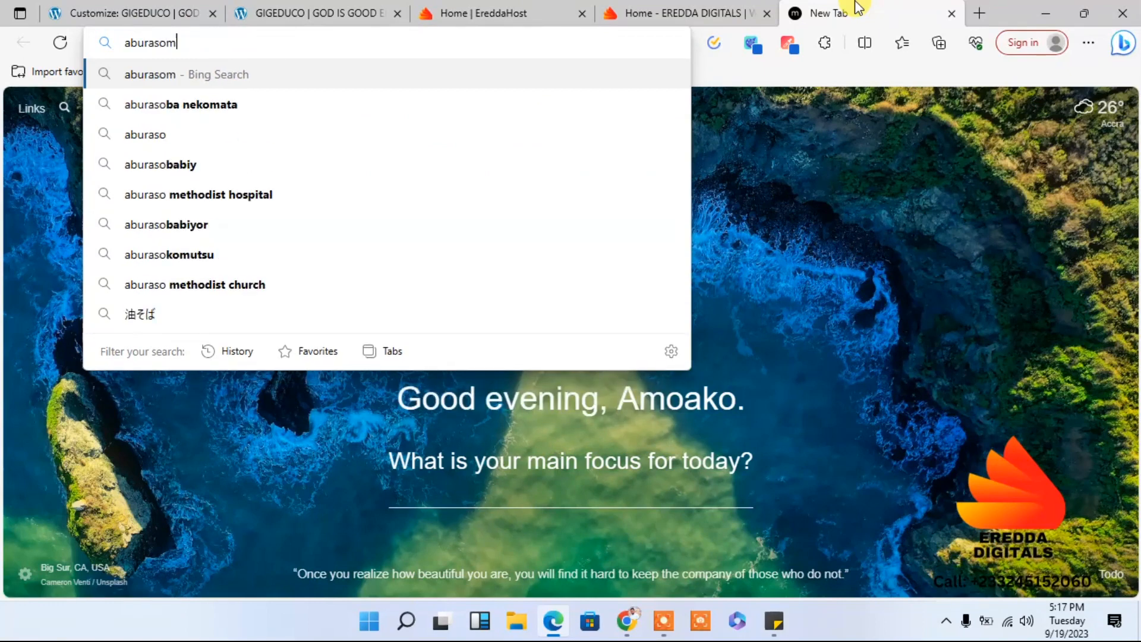
type("eth")
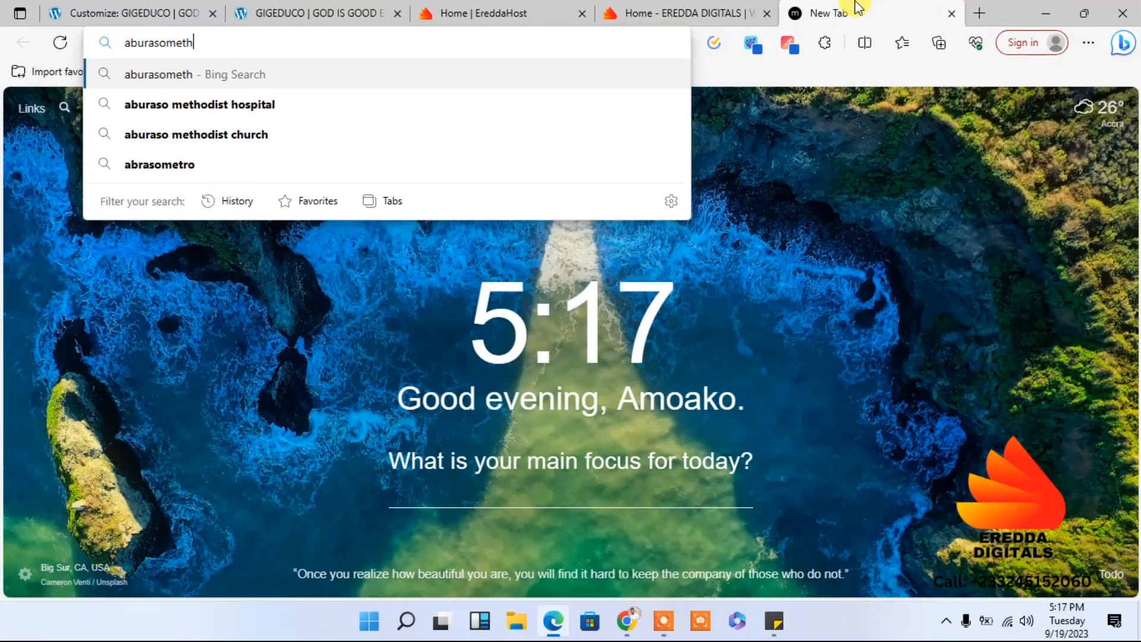
type("odist")
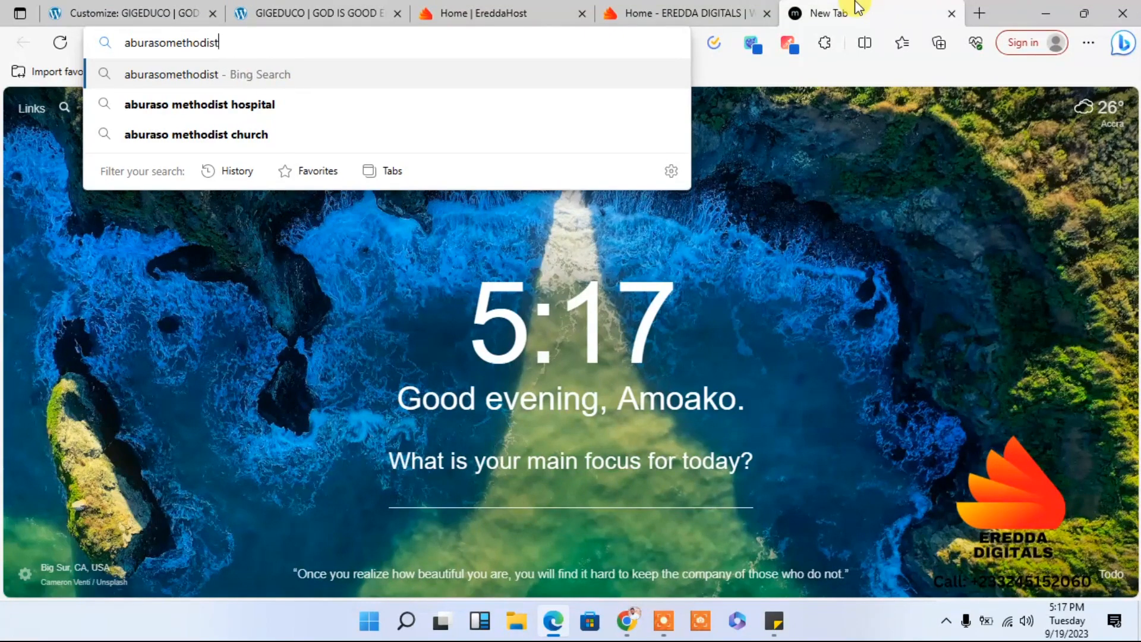
type(".com")
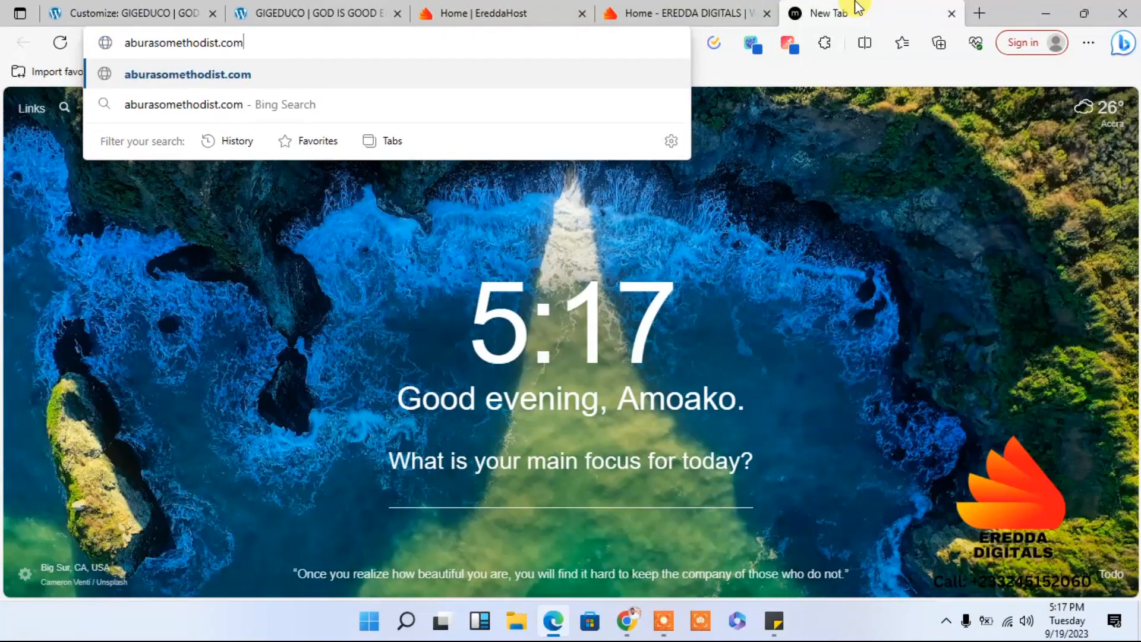
key("Return")
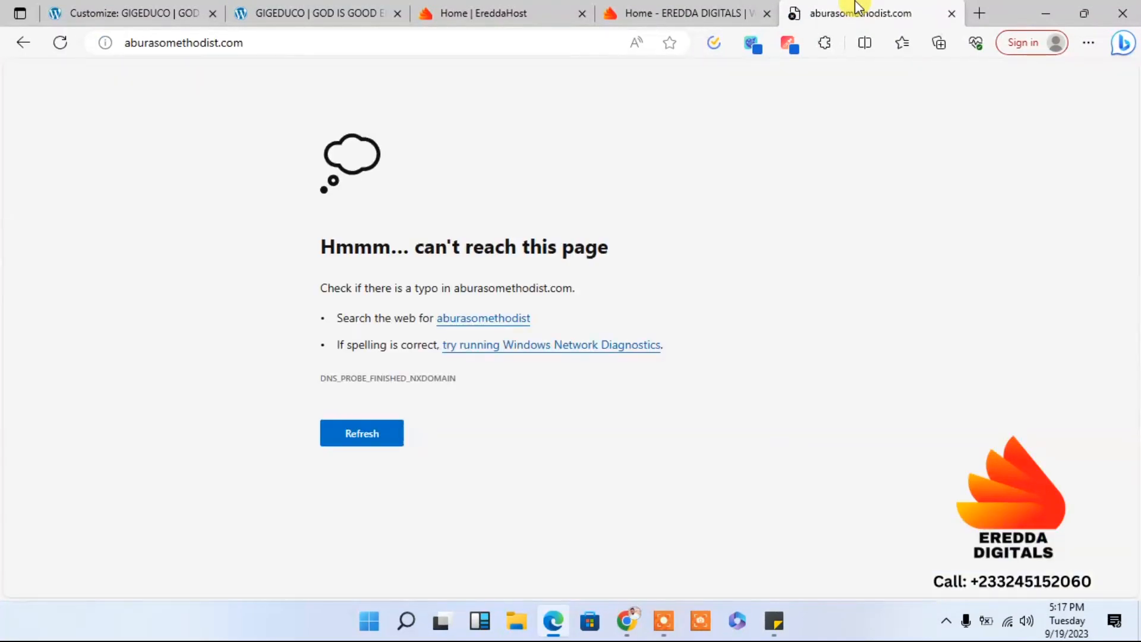
Step: Correct the web address to aburasomethodistjhs.com and load the site
left_click(270, 47)
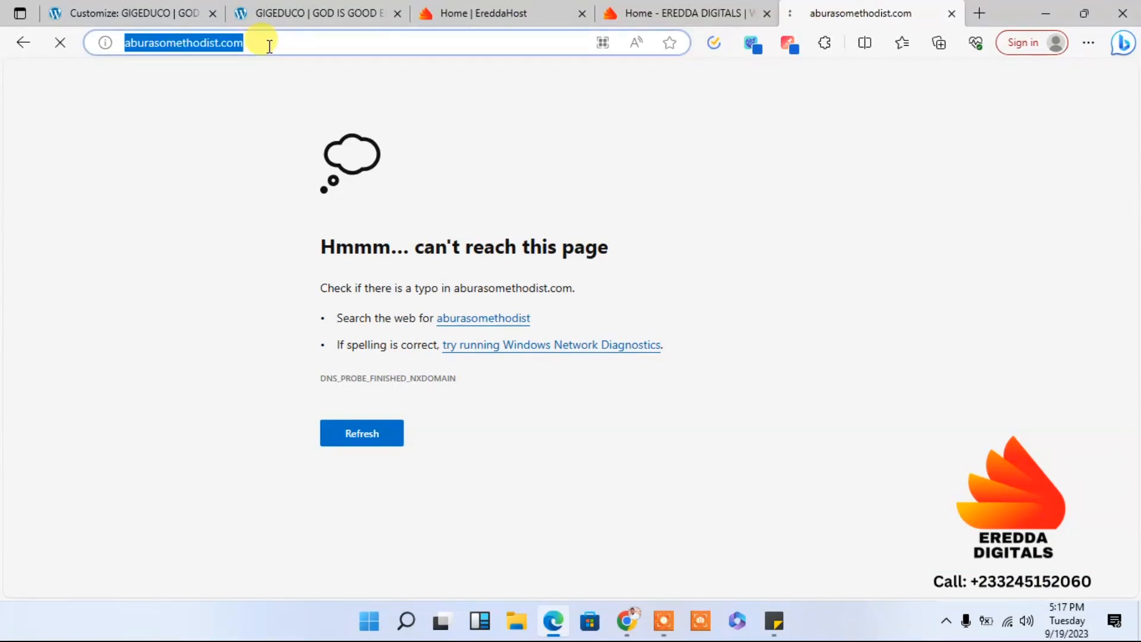
left_click(219, 42)
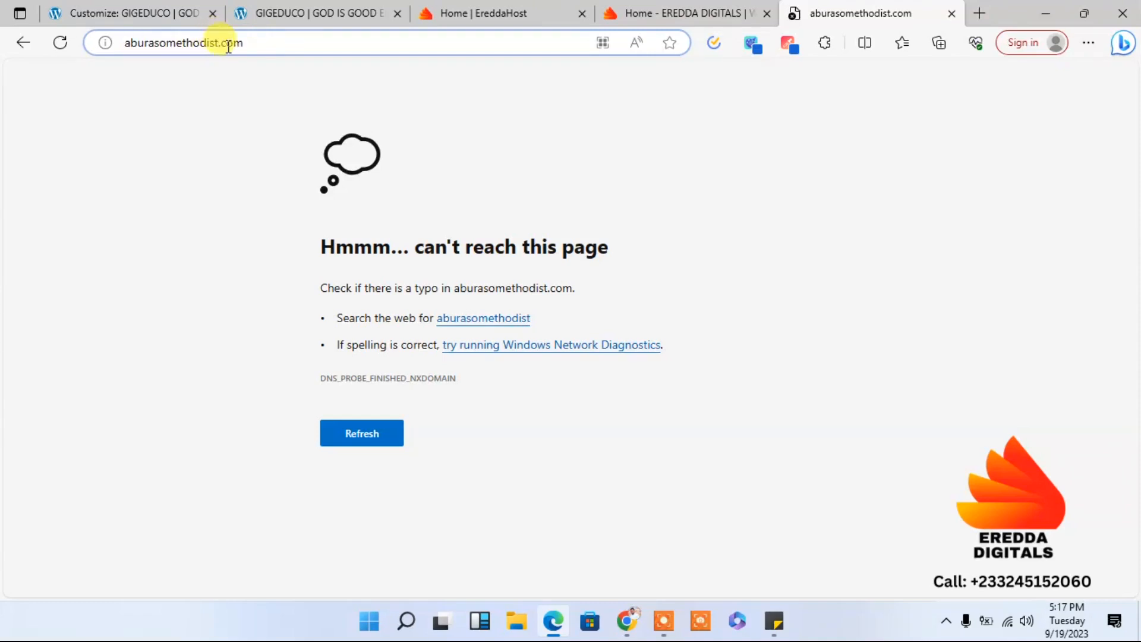
type("j")
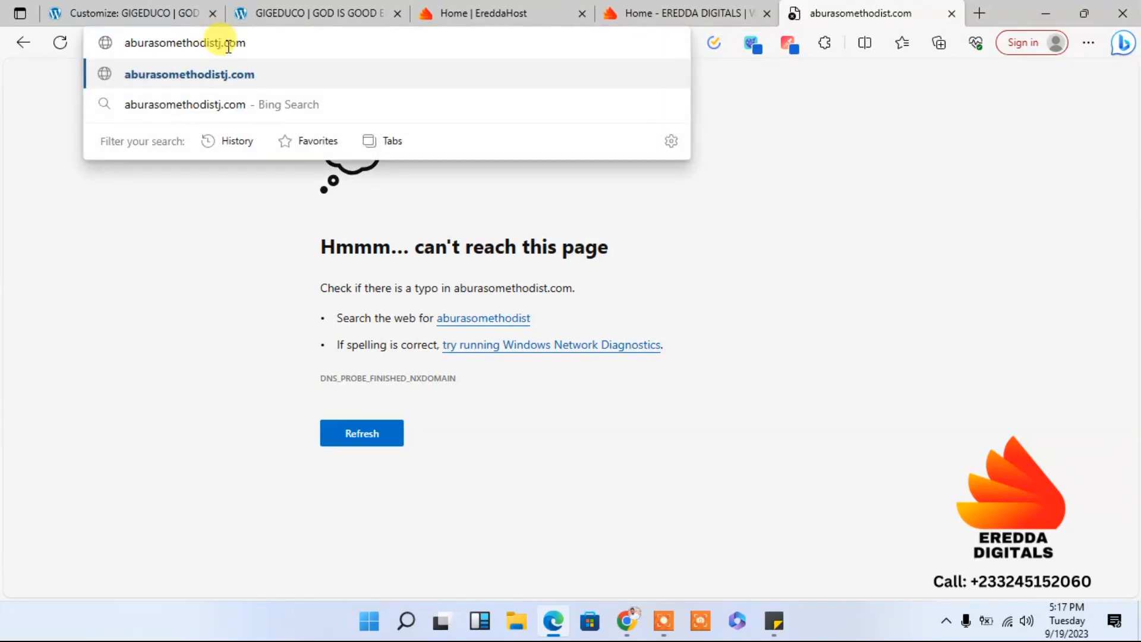
type("hs")
key("Return")
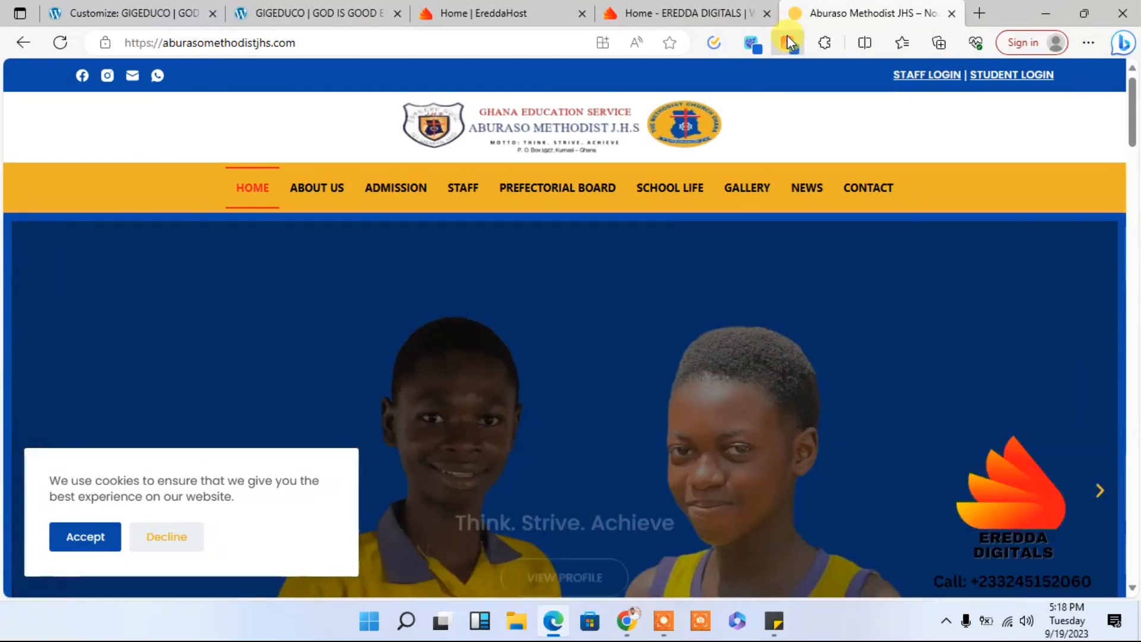
Step: Sample the blue of the Aburaso Methodist JHS site's top bar with the Amazing Color Picker extension
left_click(787, 37)
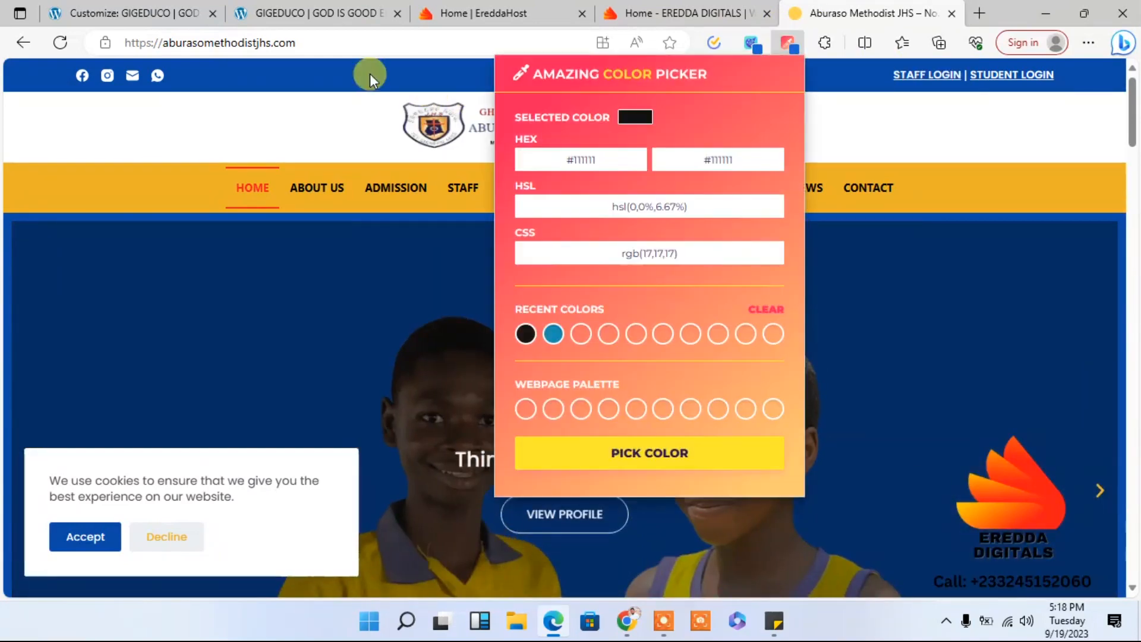
left_click(363, 70)
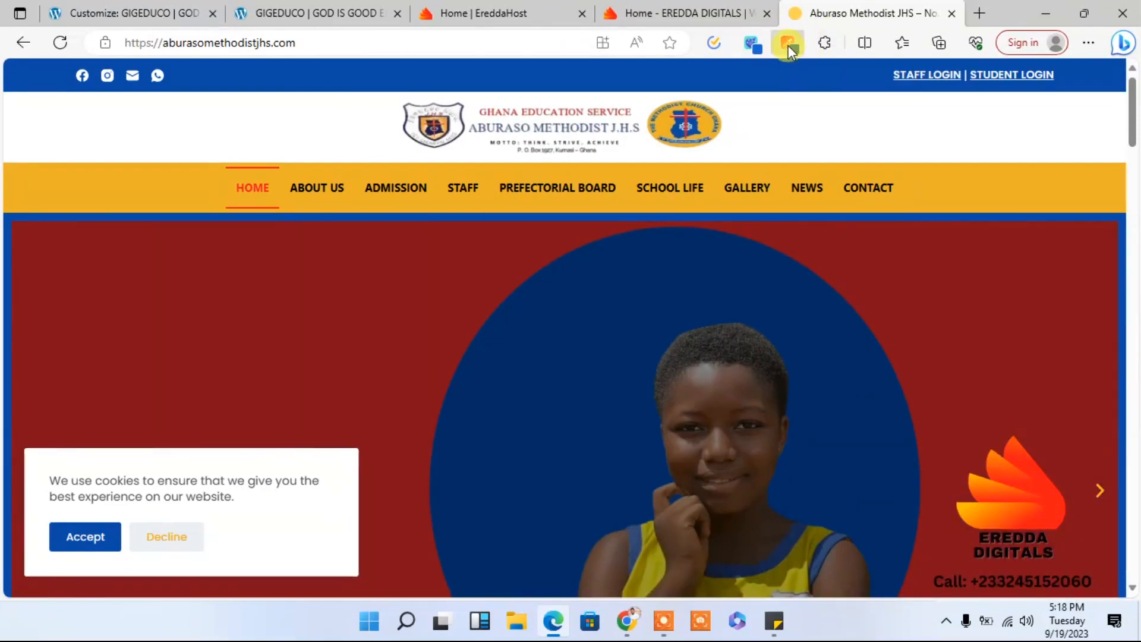
left_click(788, 45)
left_click(818, 70)
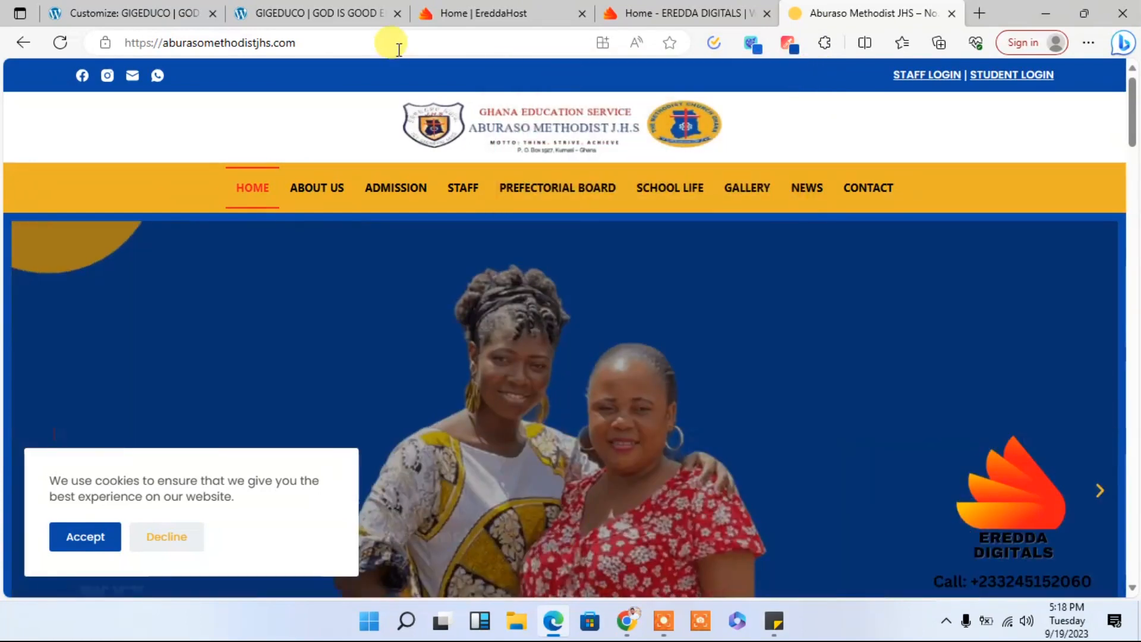
Step: Return to the GIGEDUCO customizer and open its Colors settings
left_click(119, 13)
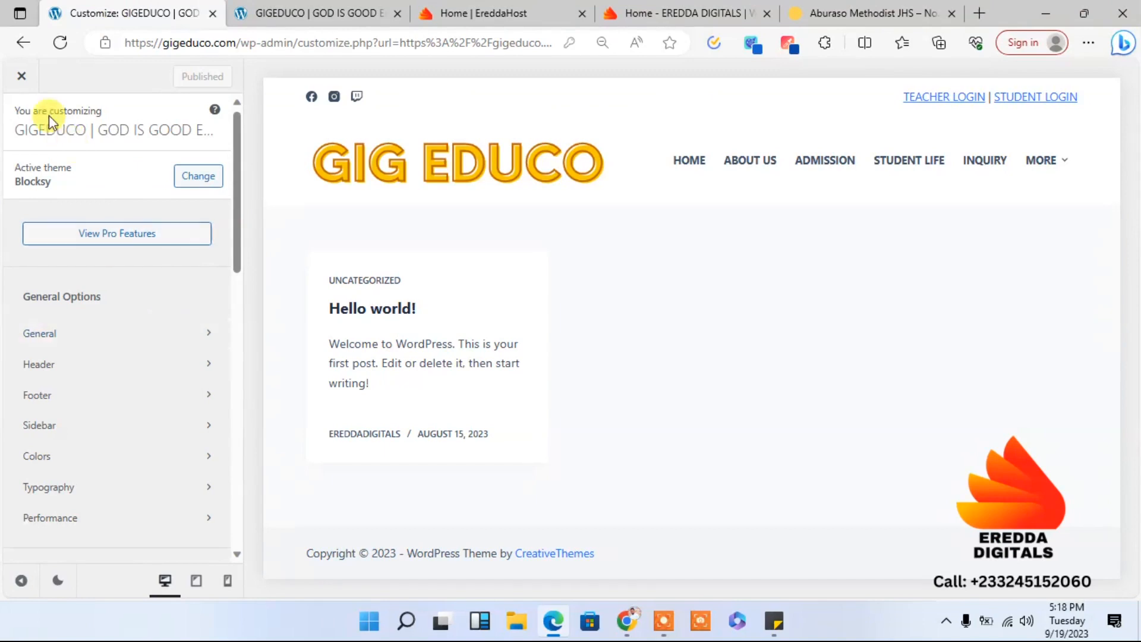
left_click(76, 466)
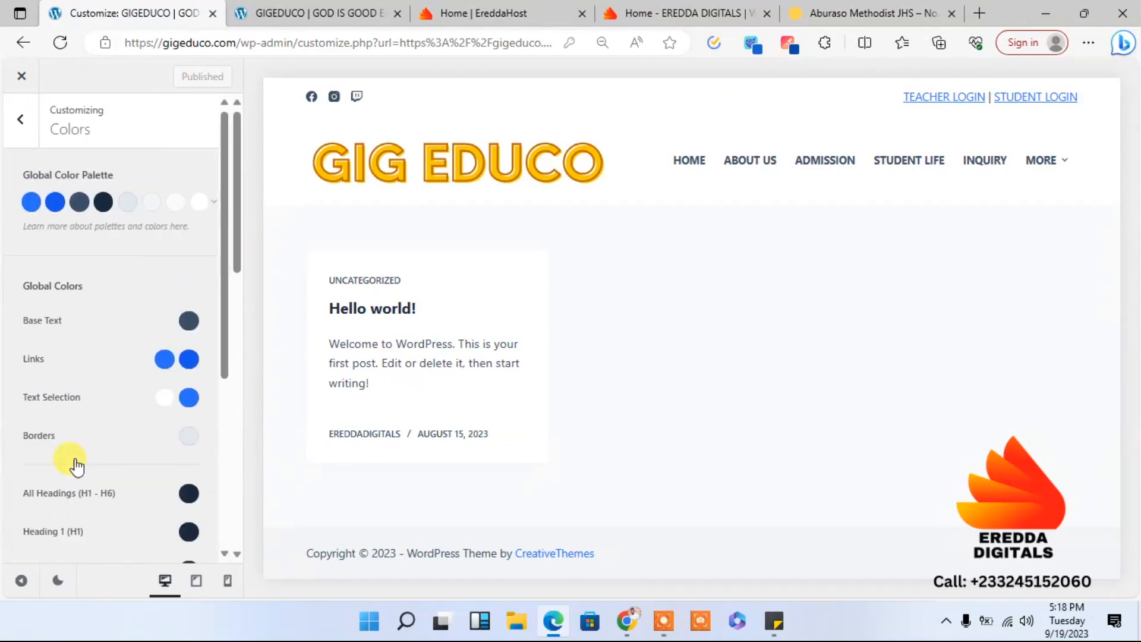
left_click(31, 203)
left_click(89, 439)
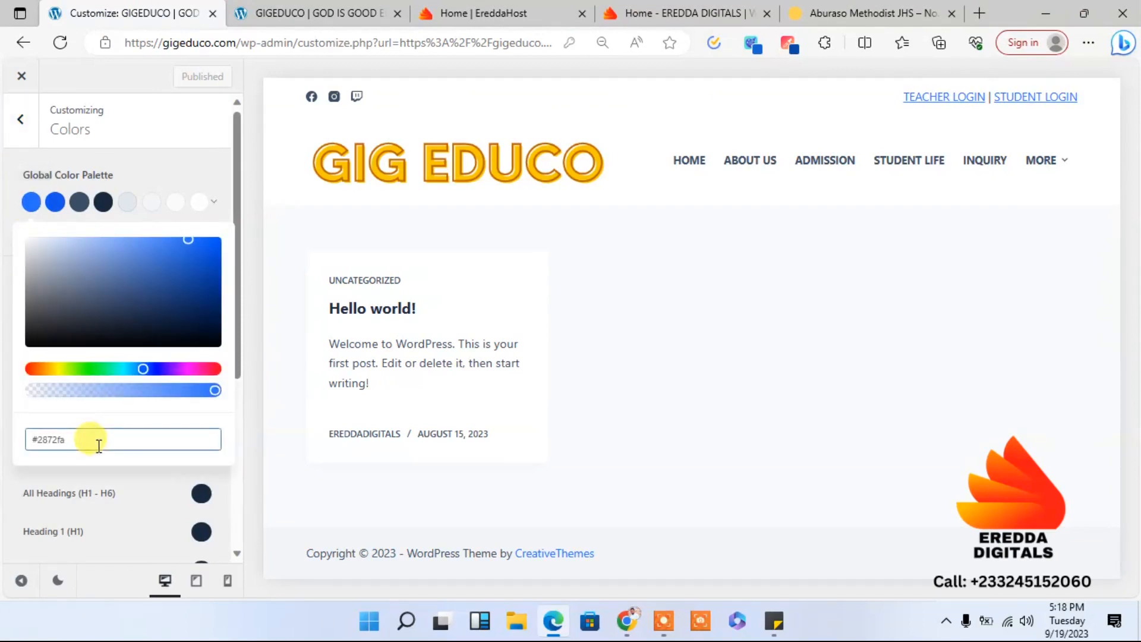
left_click_drag(99, 446, 51, 240)
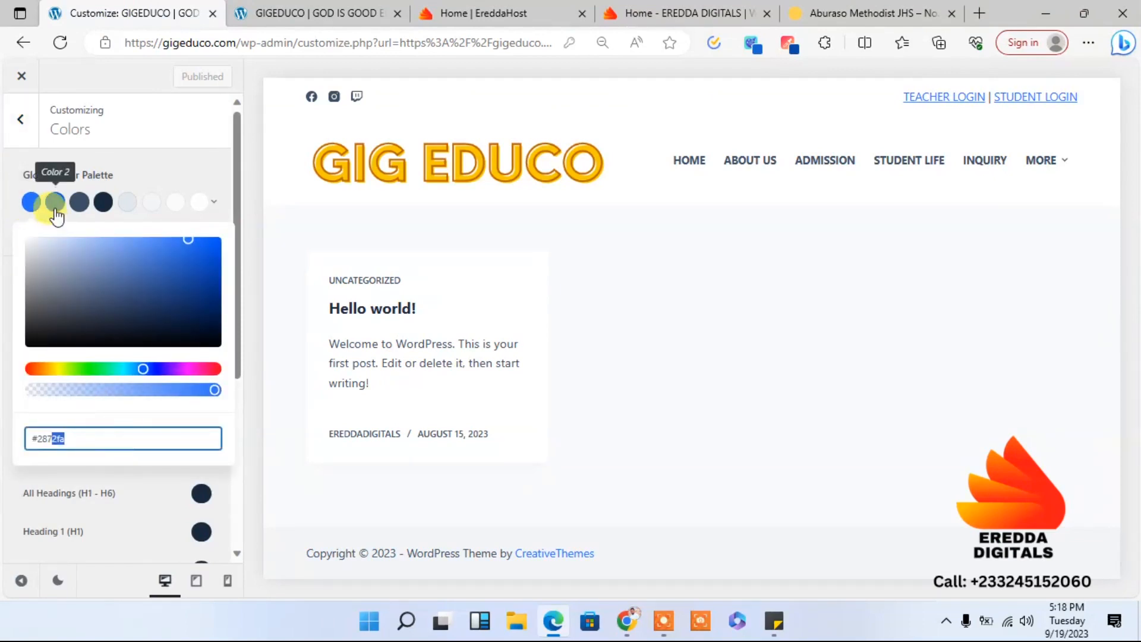
Step: Set Color 2 of the Global Color Palette to #0c4aa5
left_click(56, 205)
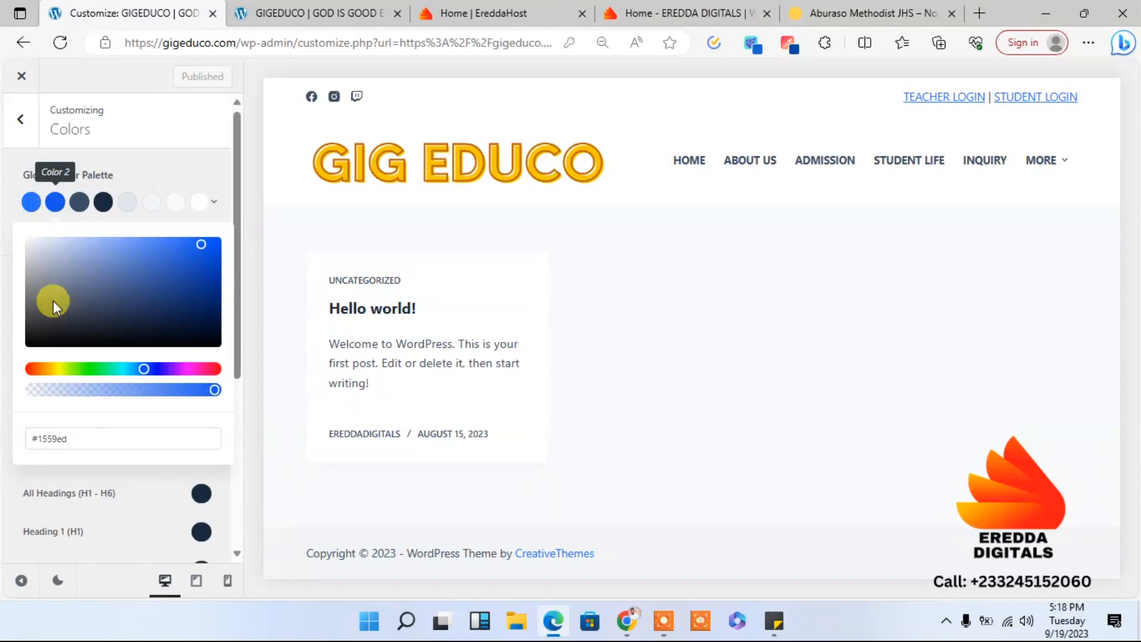
left_click_drag(74, 439, 3, 443)
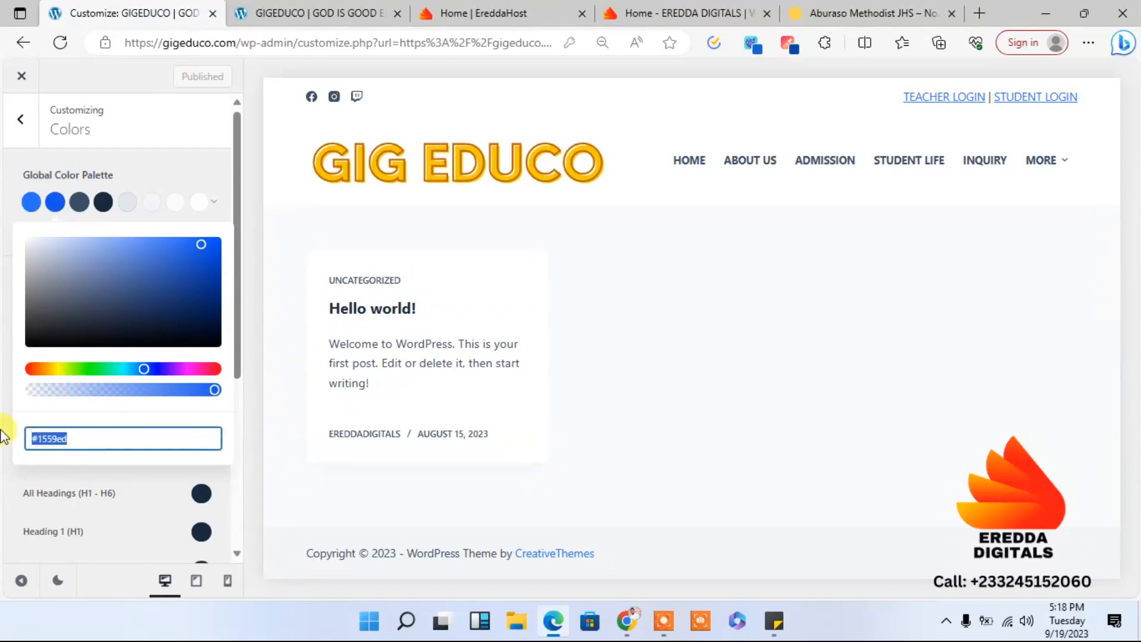
type("#0c4aa5")
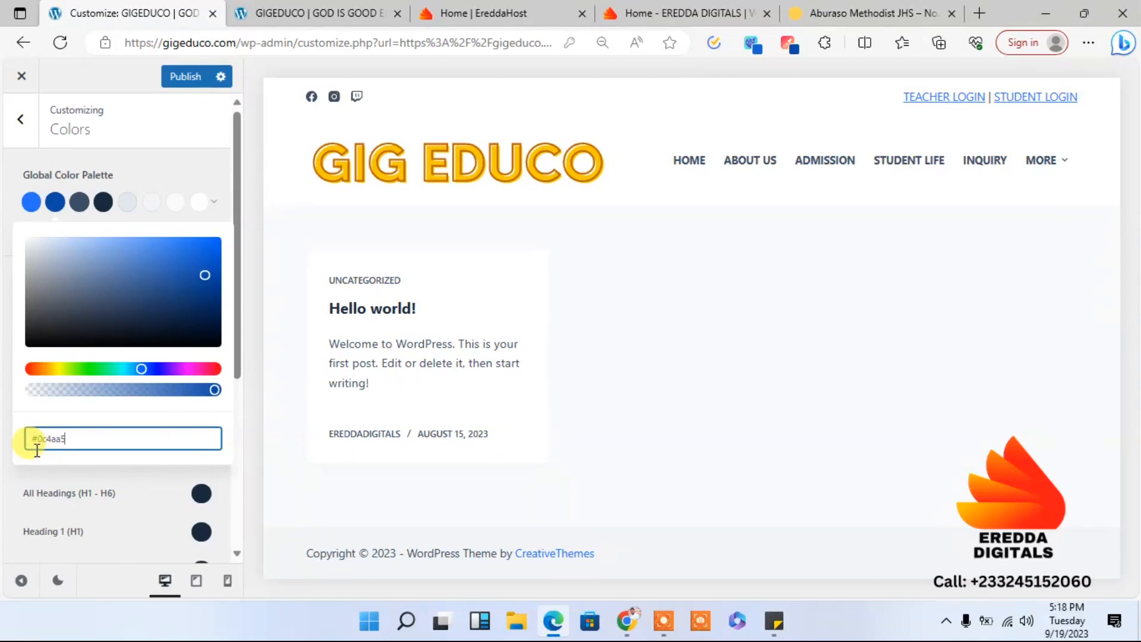
Step: Publish the current palette, set Color 1 of the Global Color Palette to #0c4aa5, and publish again
left_click(175, 79)
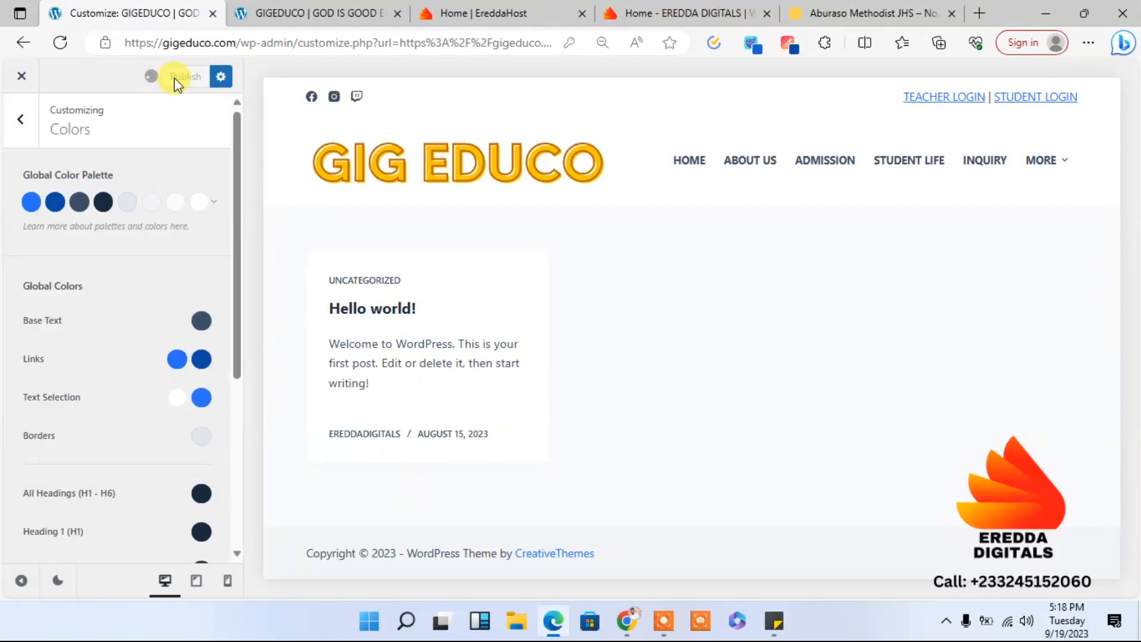
left_click(32, 203)
left_click_drag(86, 441, 3, 427)
type("#0c4aa5")
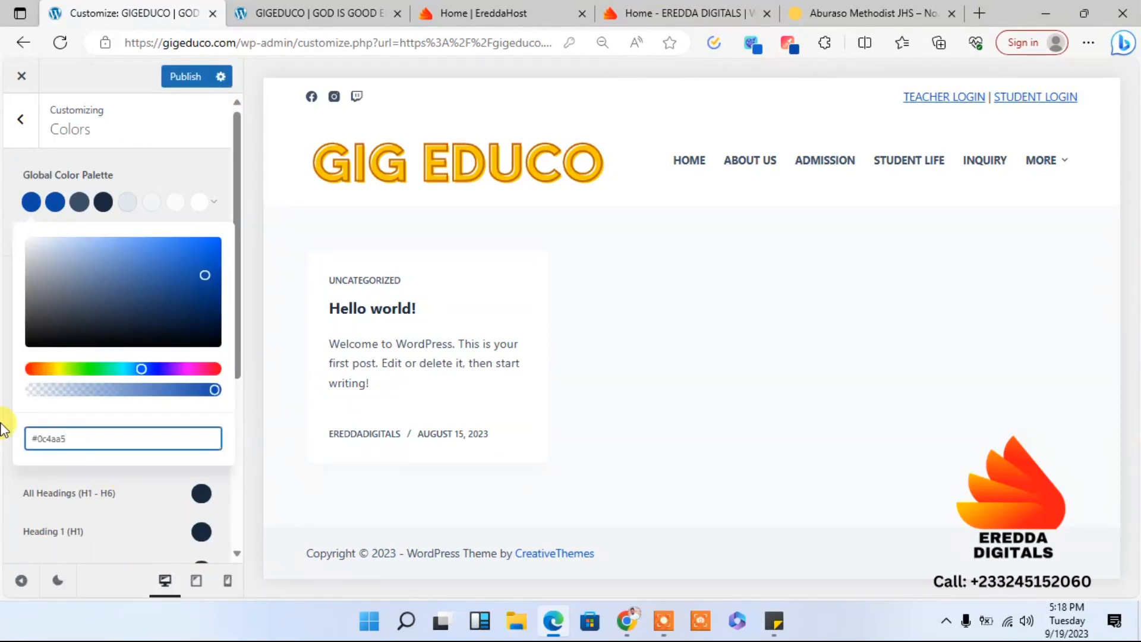
left_click(194, 84)
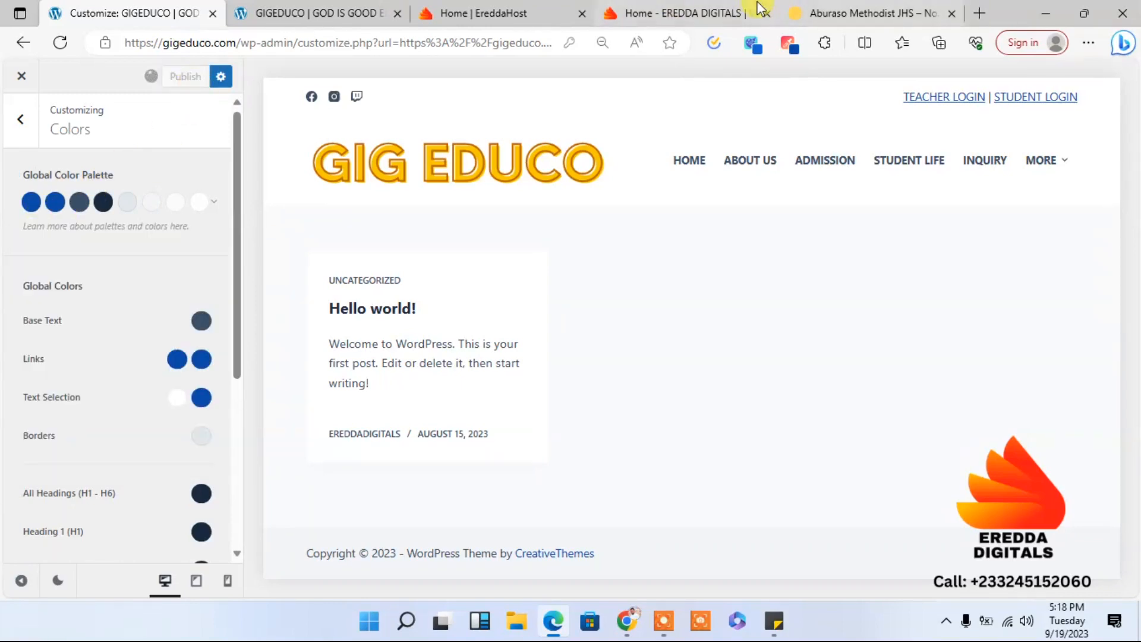
Step: Sample the yellow of the navigation bar on the Aburaso Methodist JHS site with the color picker extension
left_click(825, 8)
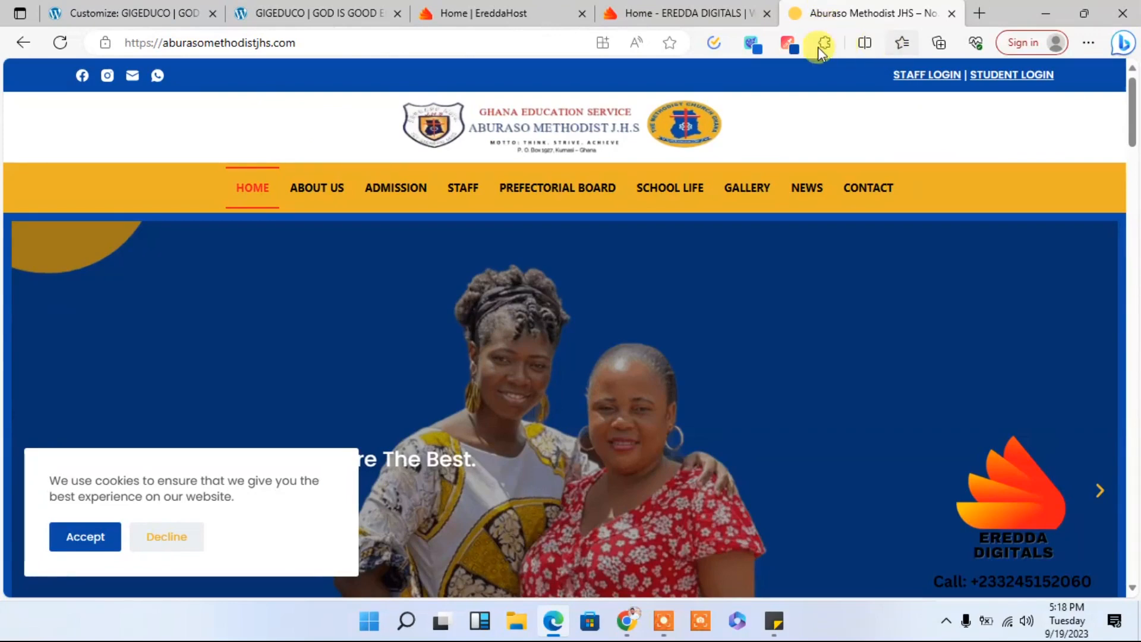
left_click(753, 44)
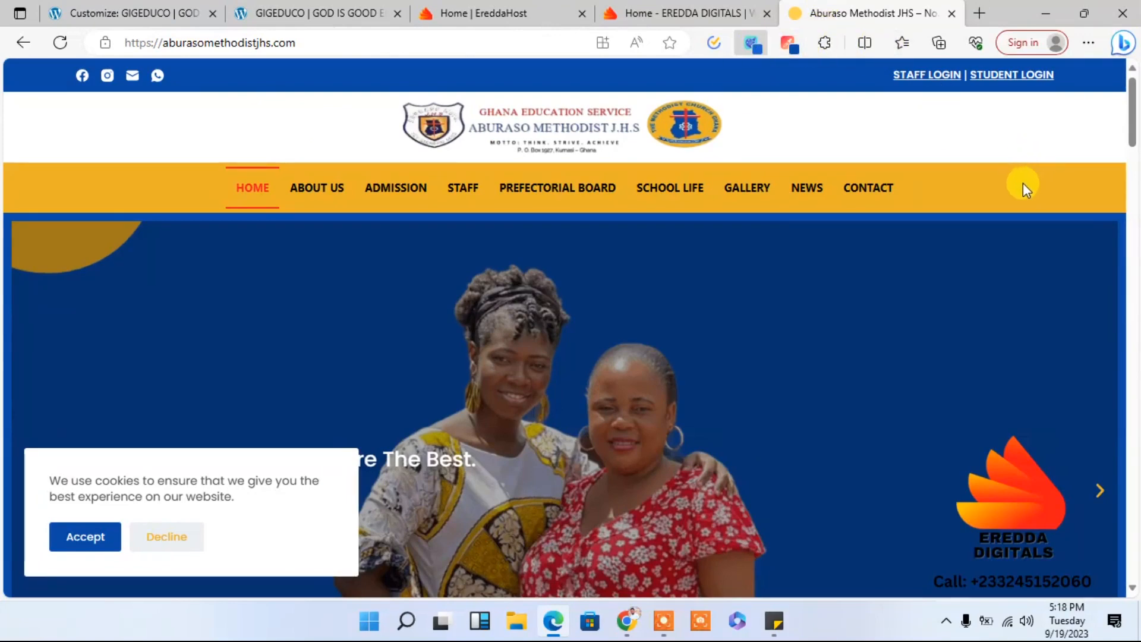
left_click(1019, 184)
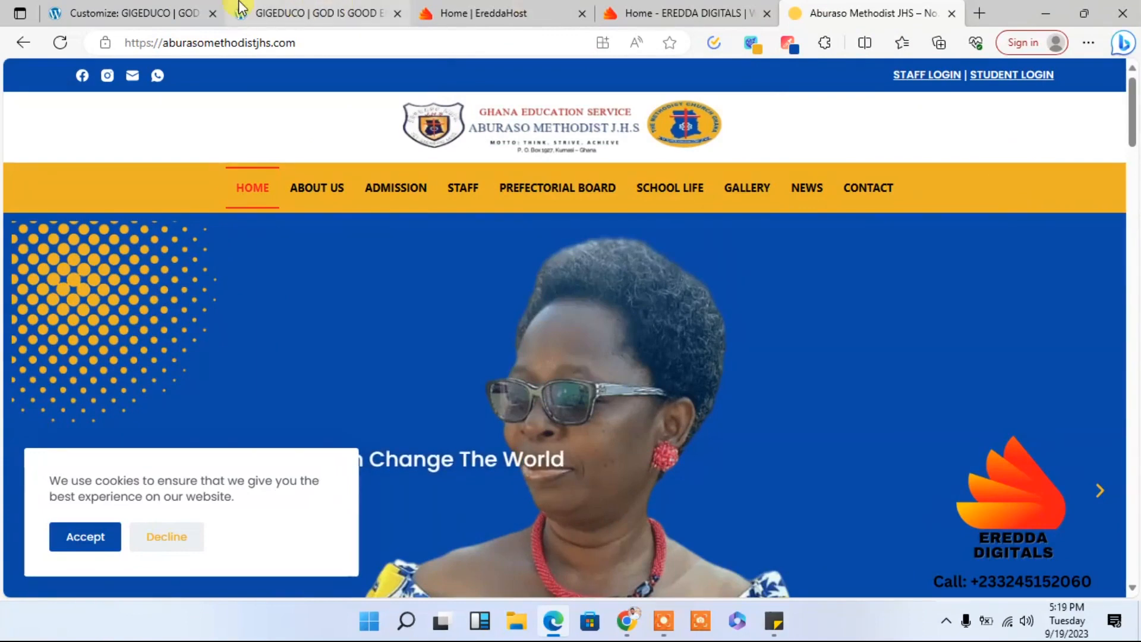
Step: Return to the GIGEDUCO customizer, set Color 2 of the Global Color Palette to #ecb228, and publish the change
left_click(167, 9)
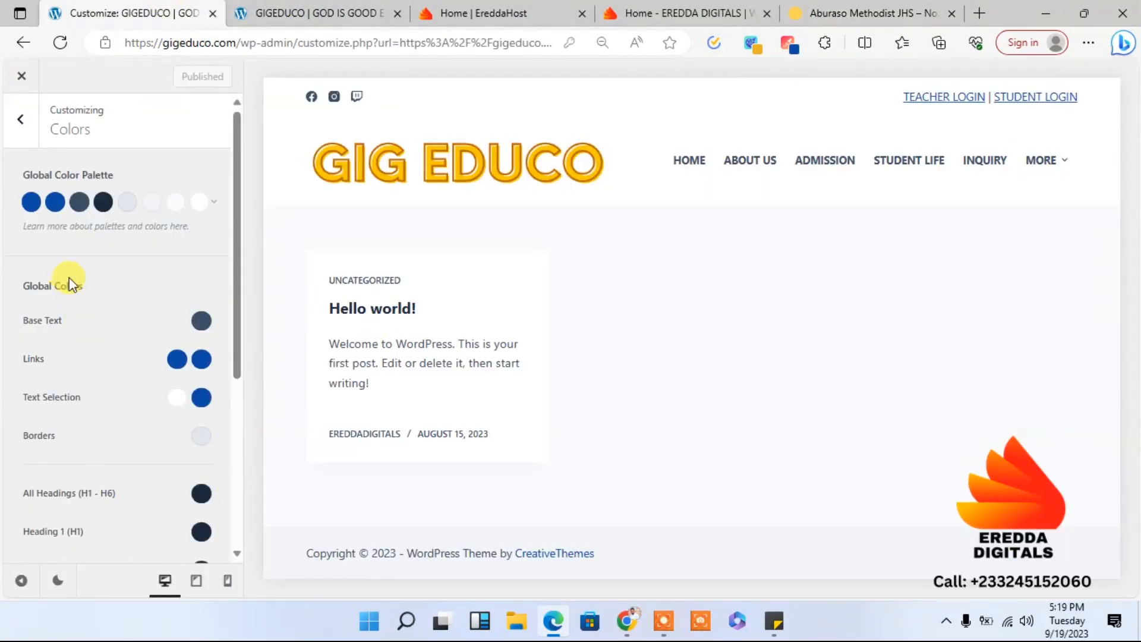
left_click(54, 202)
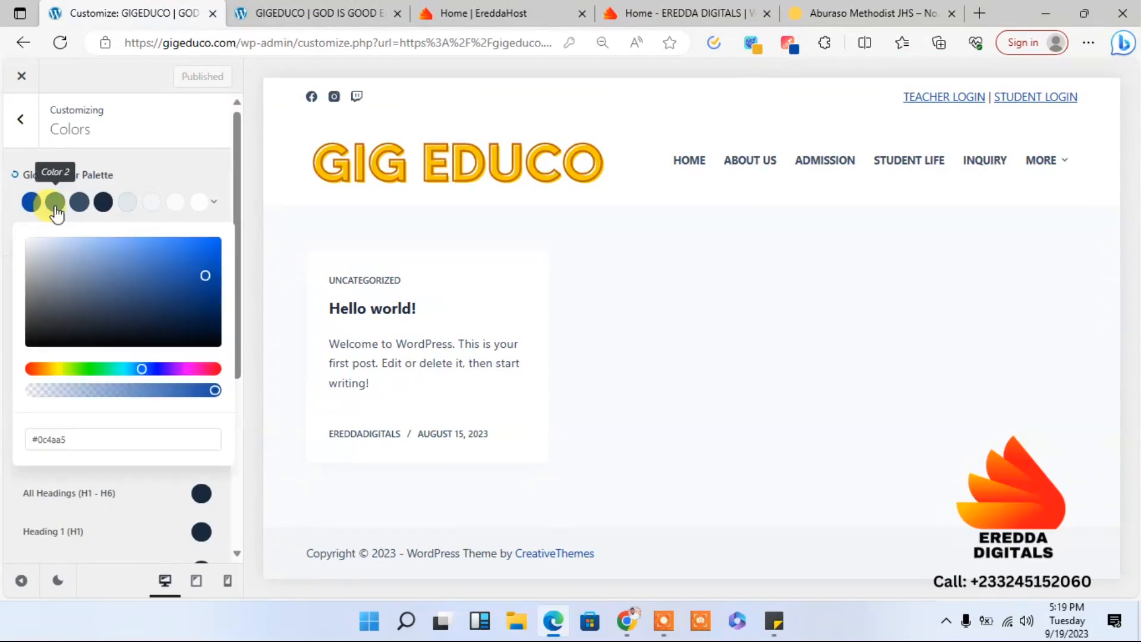
left_click(89, 438)
left_click_drag(89, 438, 3, 449)
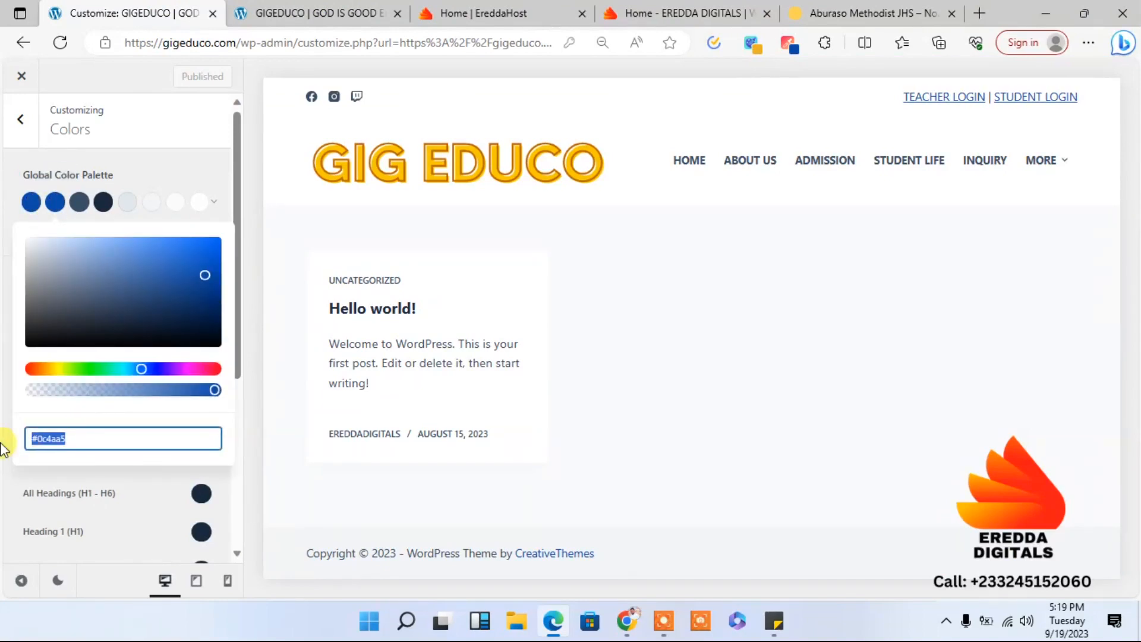
type("#ecb228")
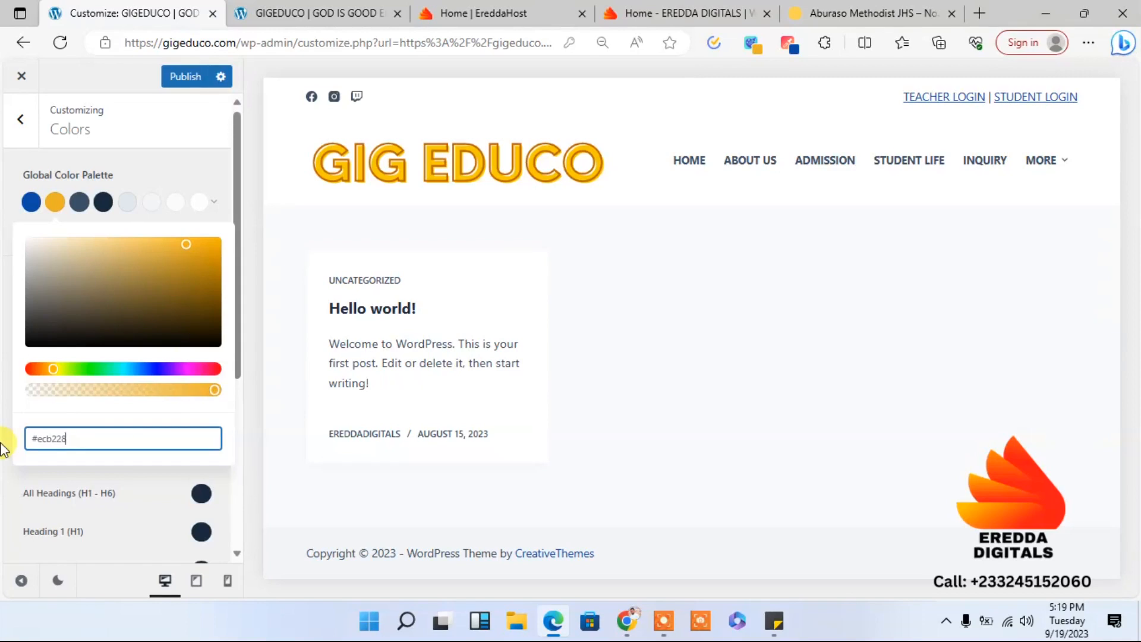
left_click(174, 85)
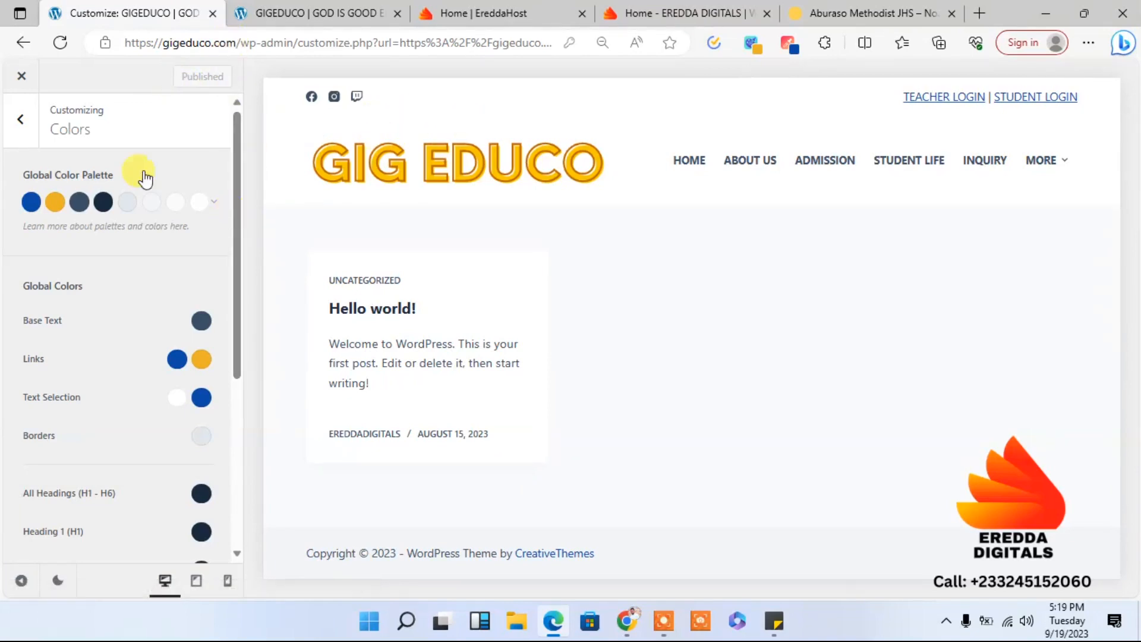
Step: Set the background of the header's Top Row to palette Color 1 (#0c4aa5) and publish the change
left_click(18, 126)
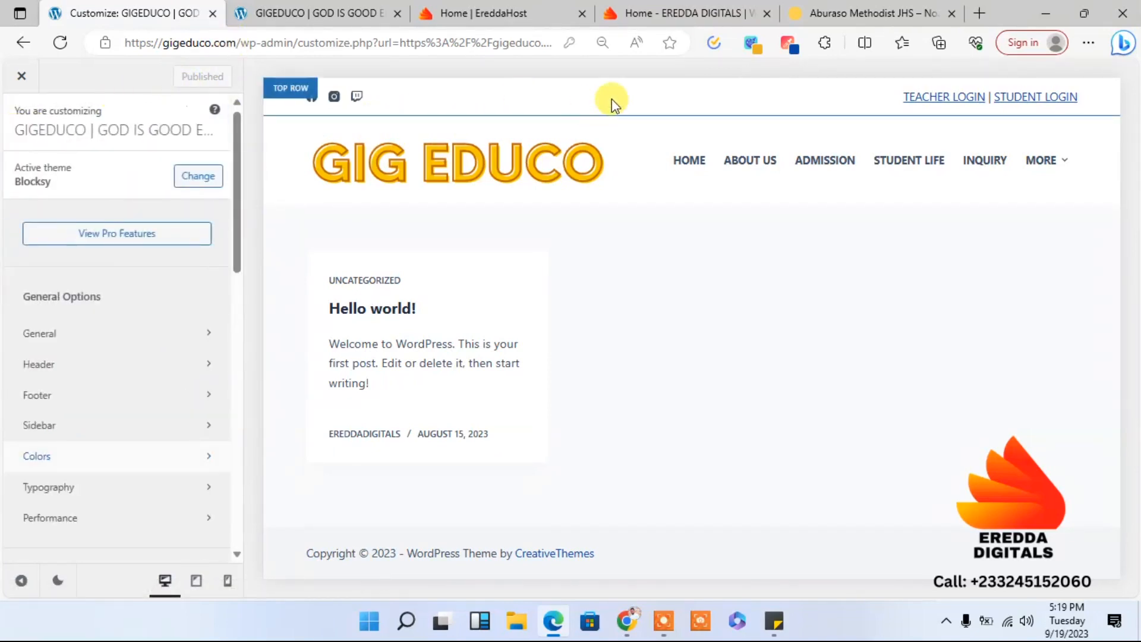
left_click(95, 365)
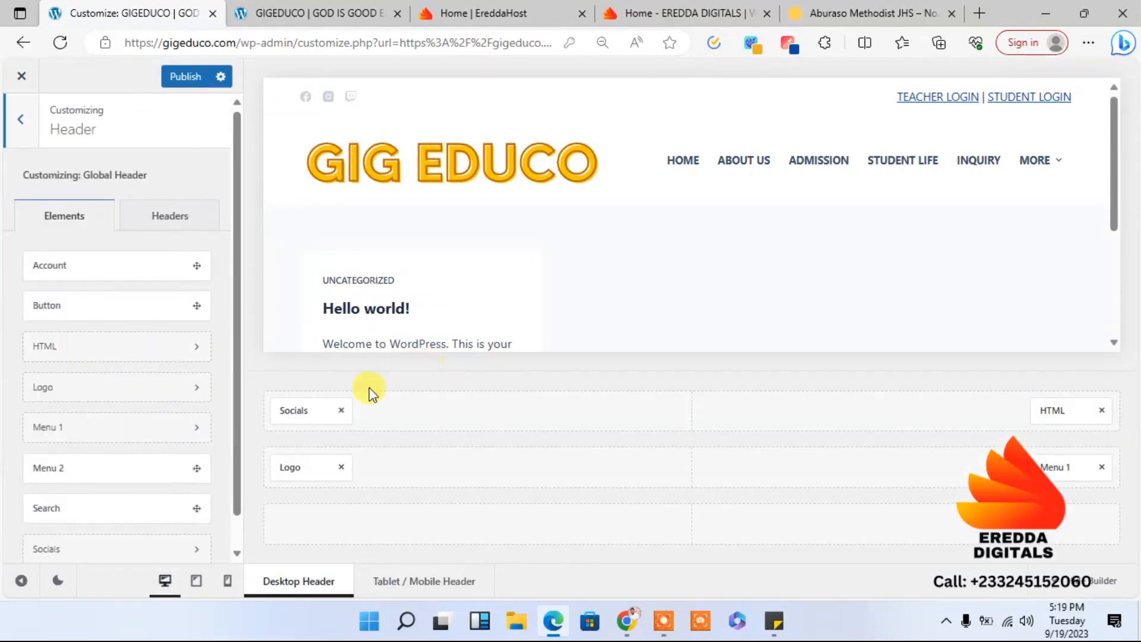
left_click(312, 385)
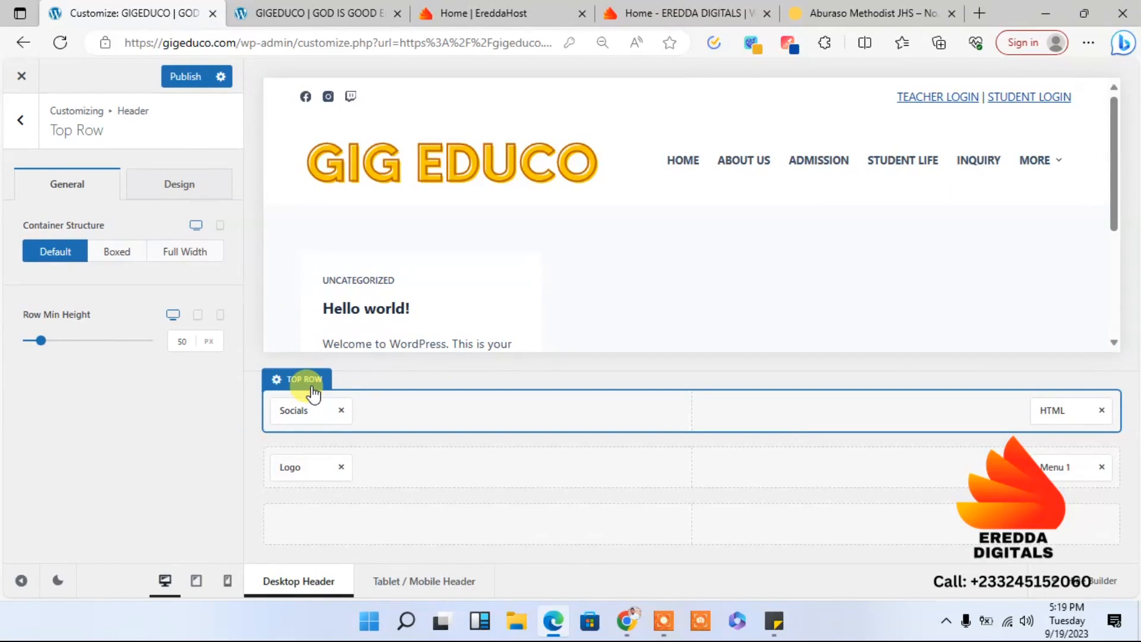
left_click(183, 190)
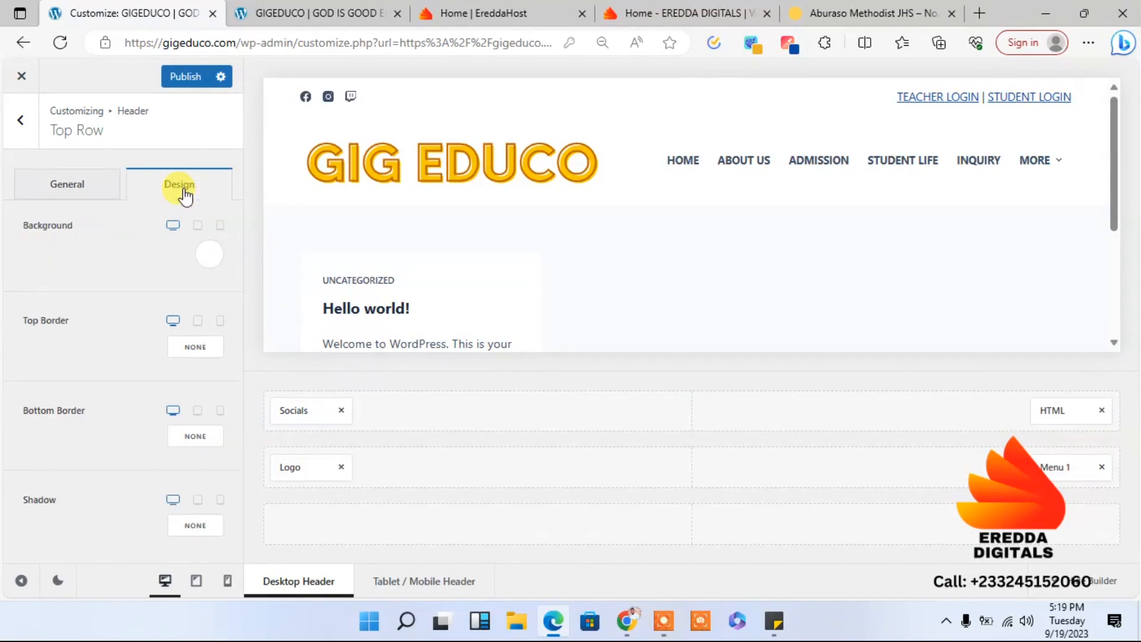
left_click(220, 255)
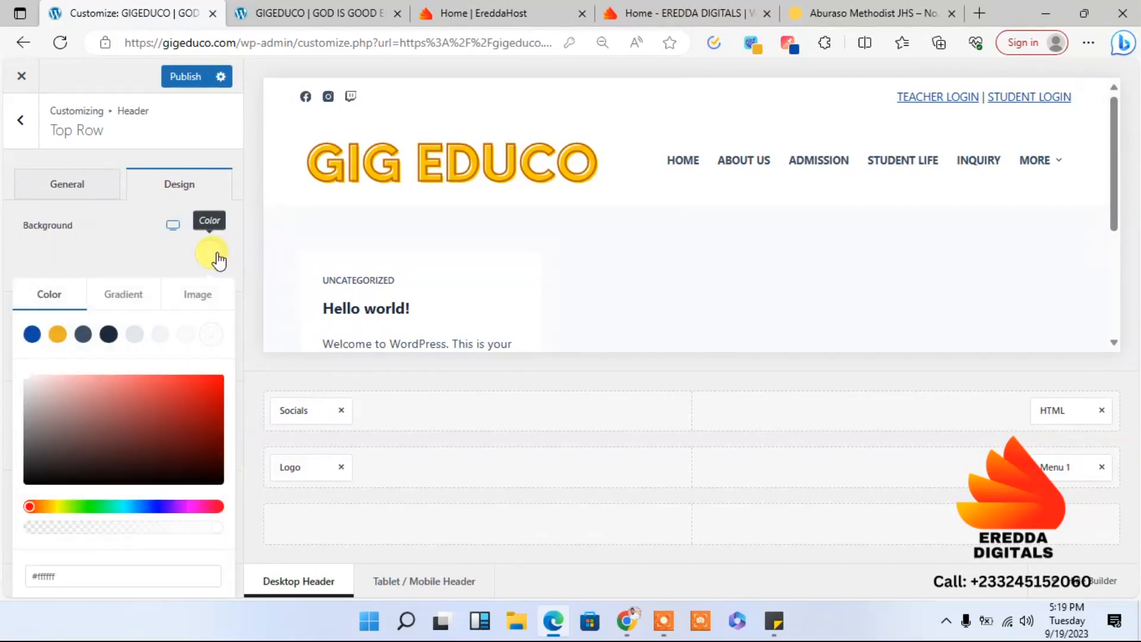
left_click(32, 334)
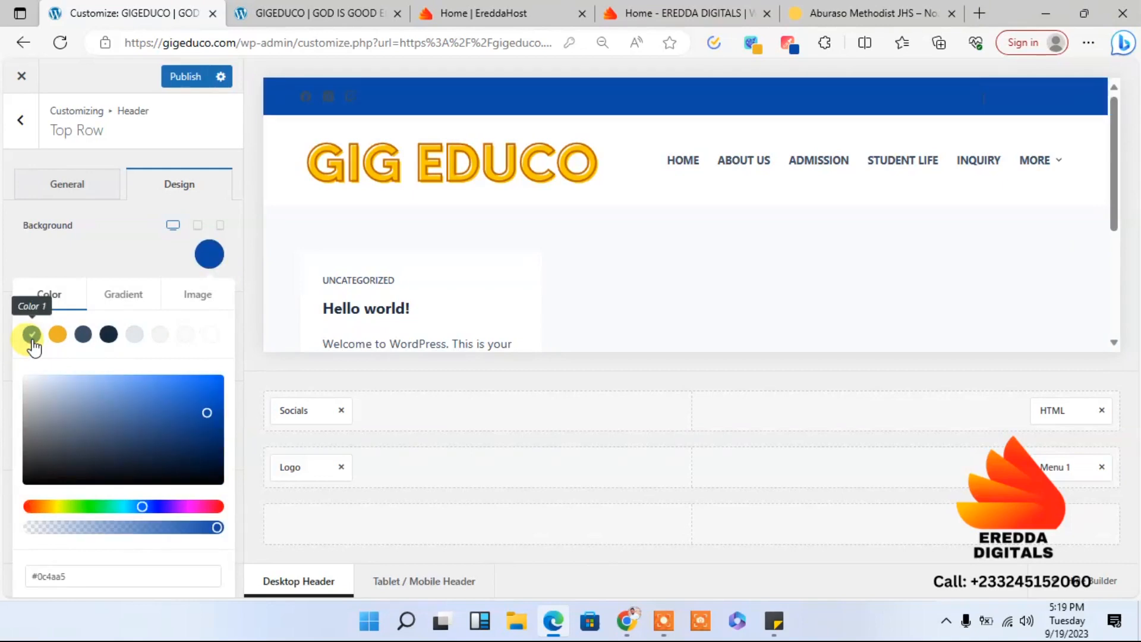
left_click(182, 76)
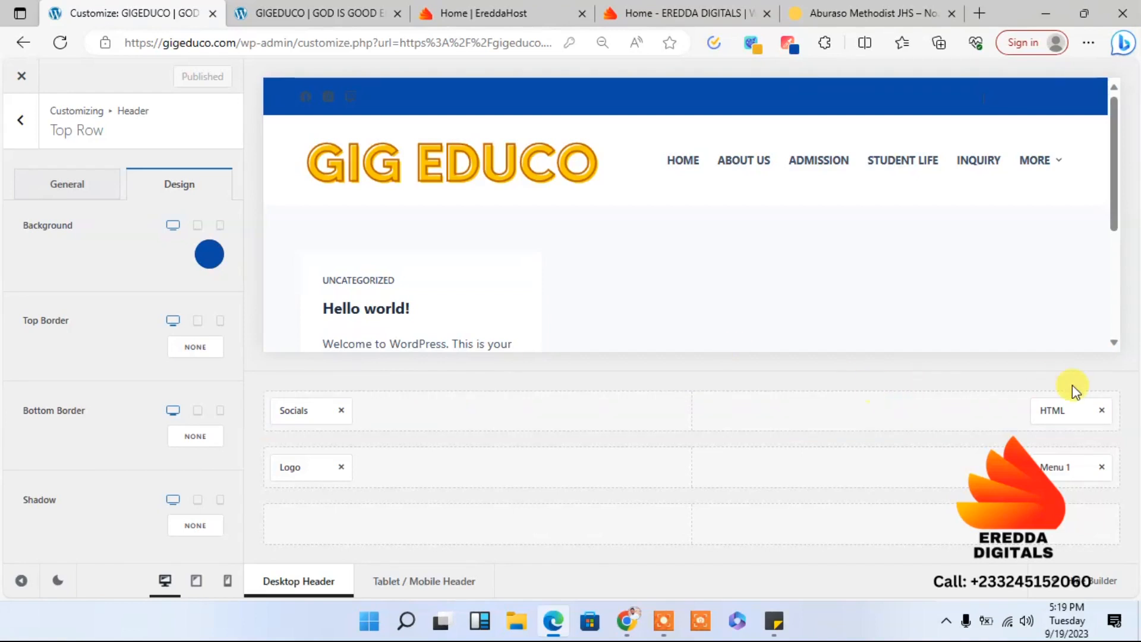
Step: Set the text color of the header's HTML element to white, palette Color 8
left_click(1059, 414)
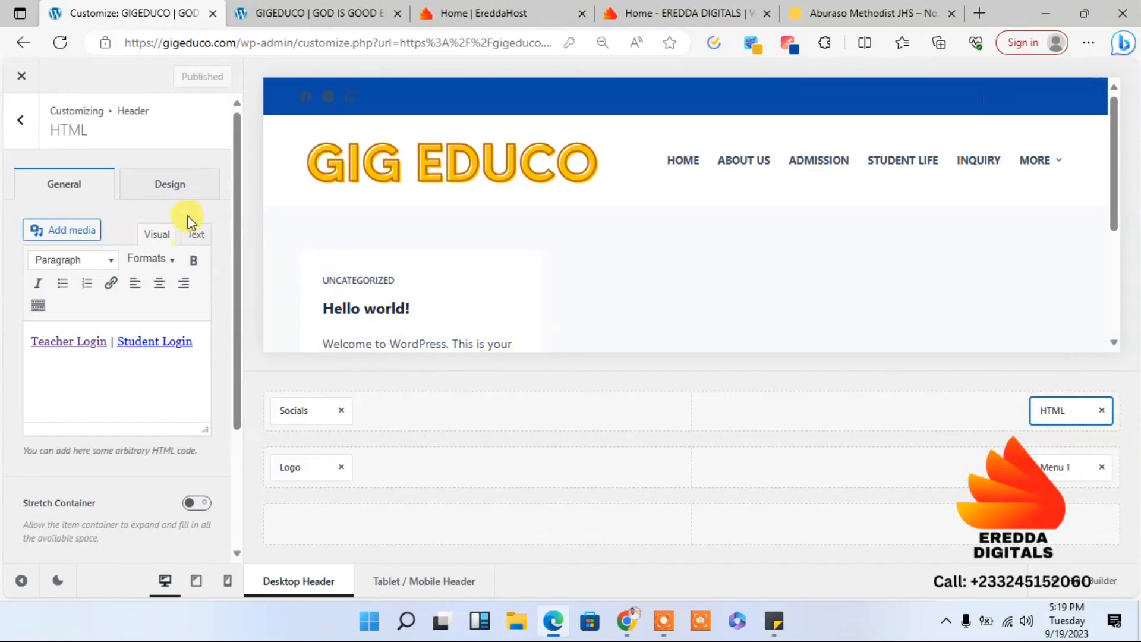
left_click(179, 190)
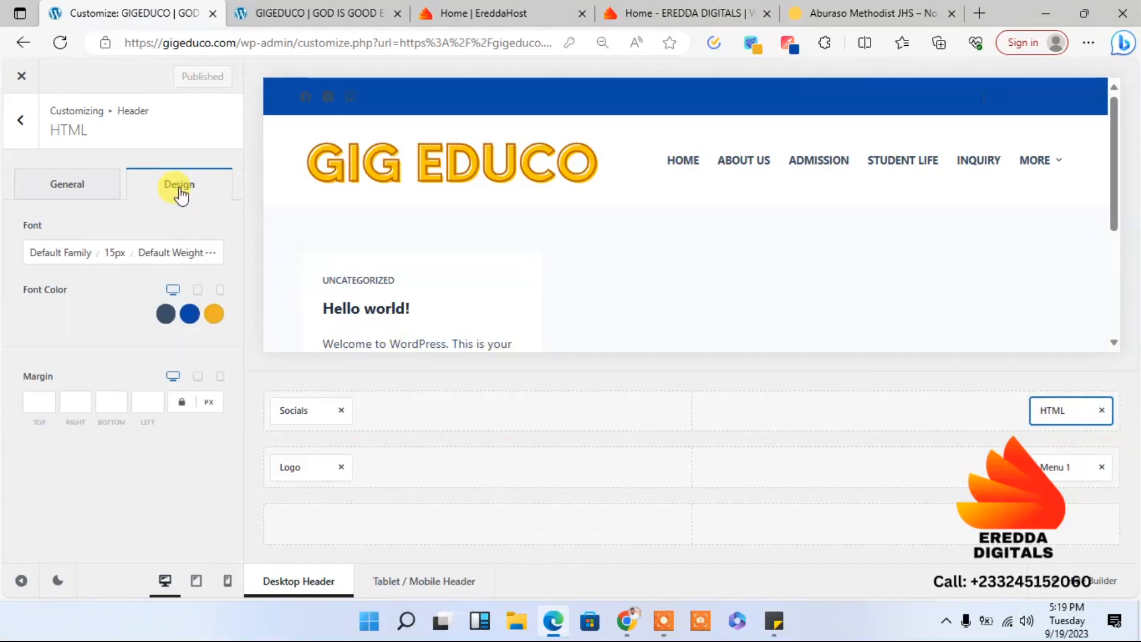
left_click(169, 324)
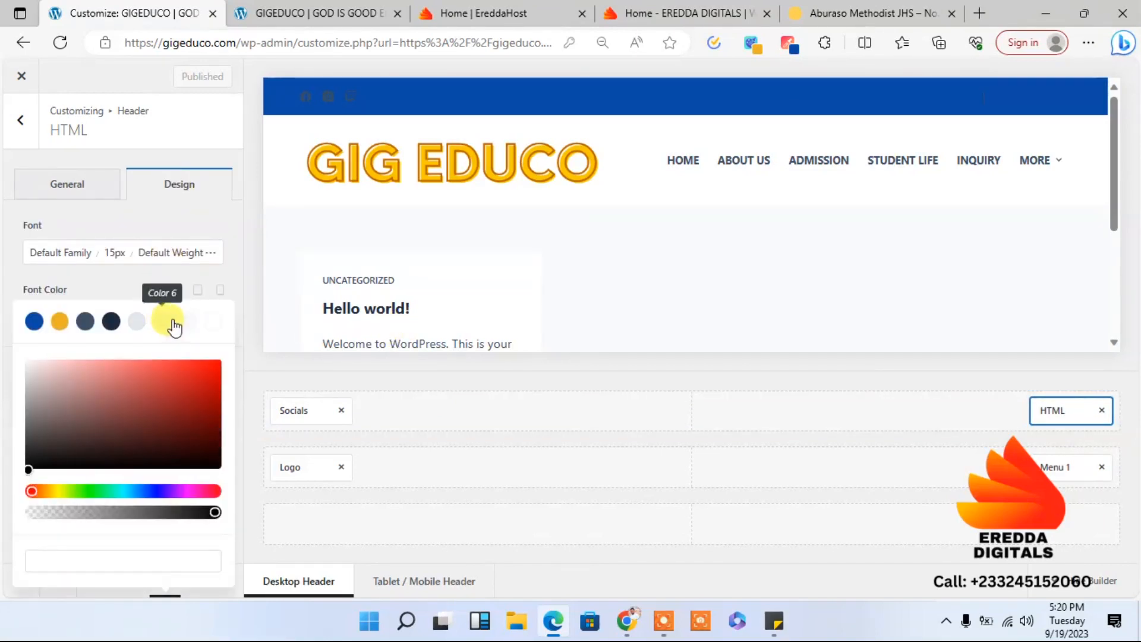
left_click(213, 322)
left_click(202, 235)
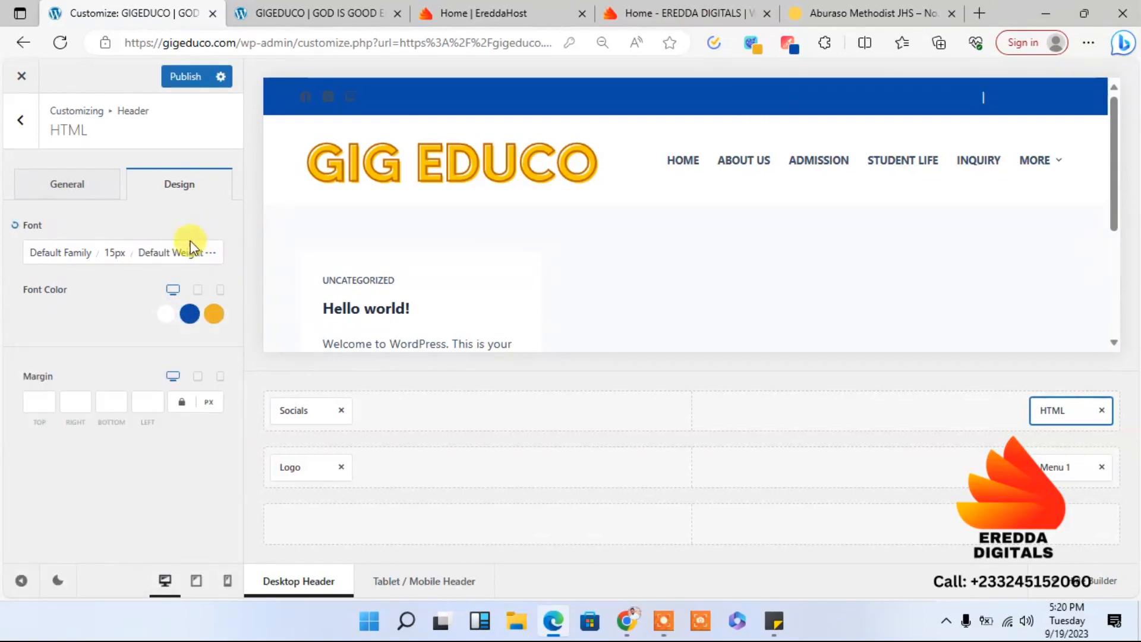
Step: Try palette Color 2 for the links in the header's HTML element, and settle on white Color 8
left_click(189, 320)
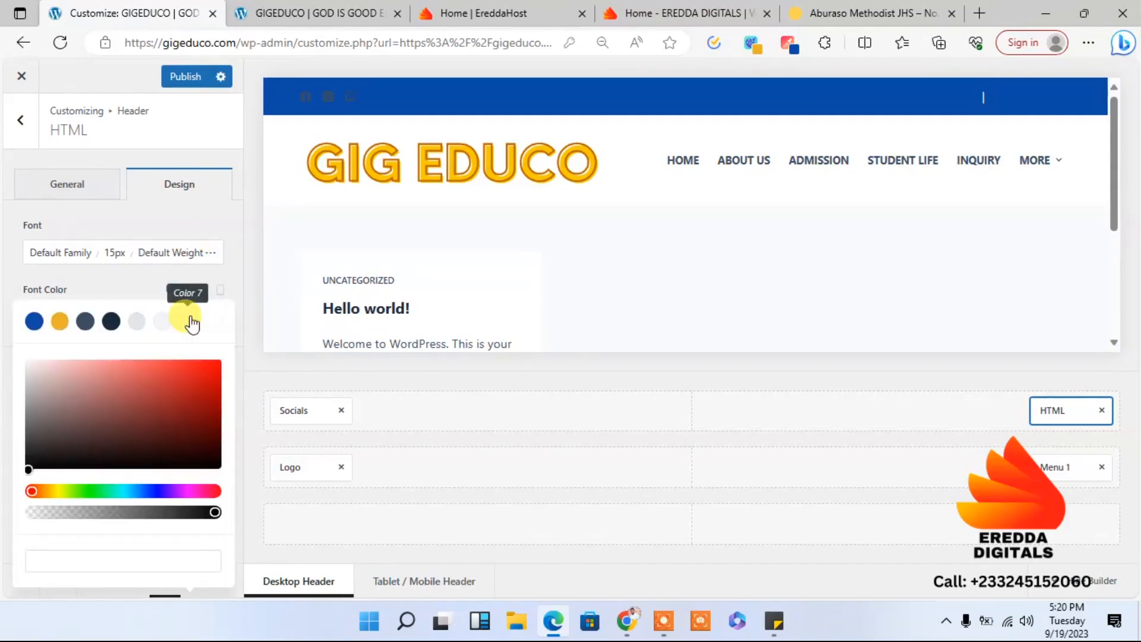
left_click(59, 321)
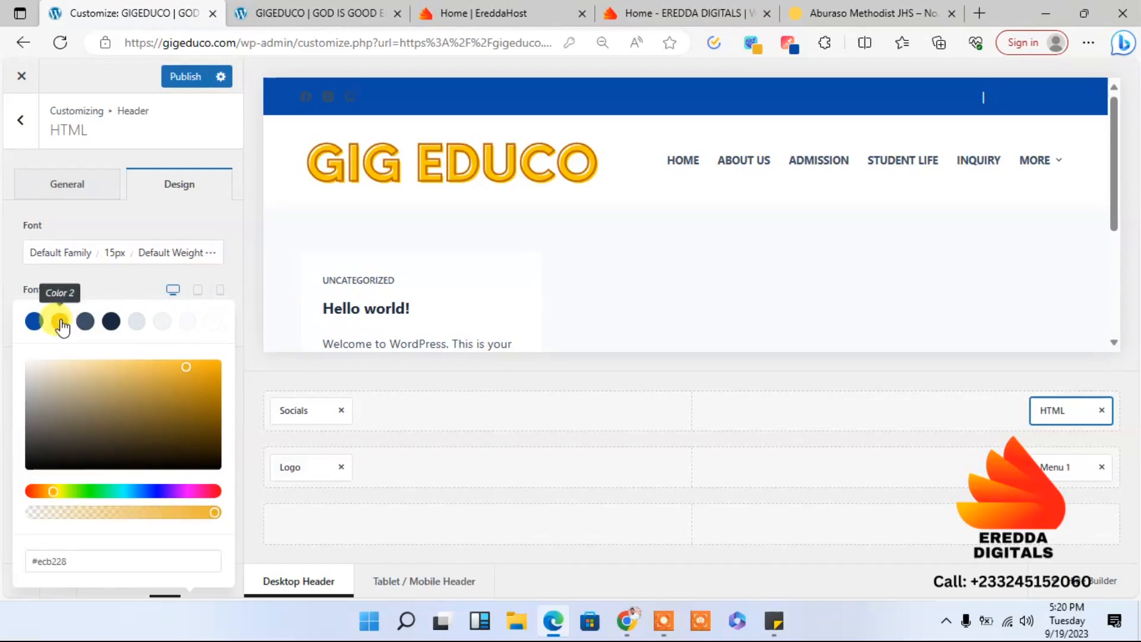
left_click(224, 219)
left_click(196, 313)
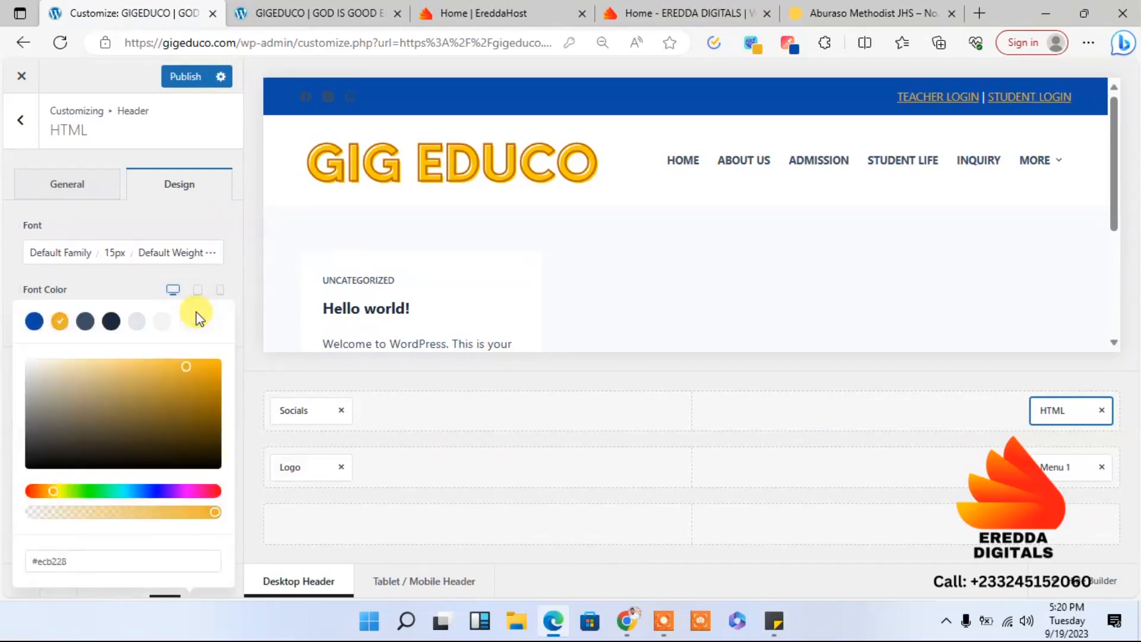
left_click(214, 335)
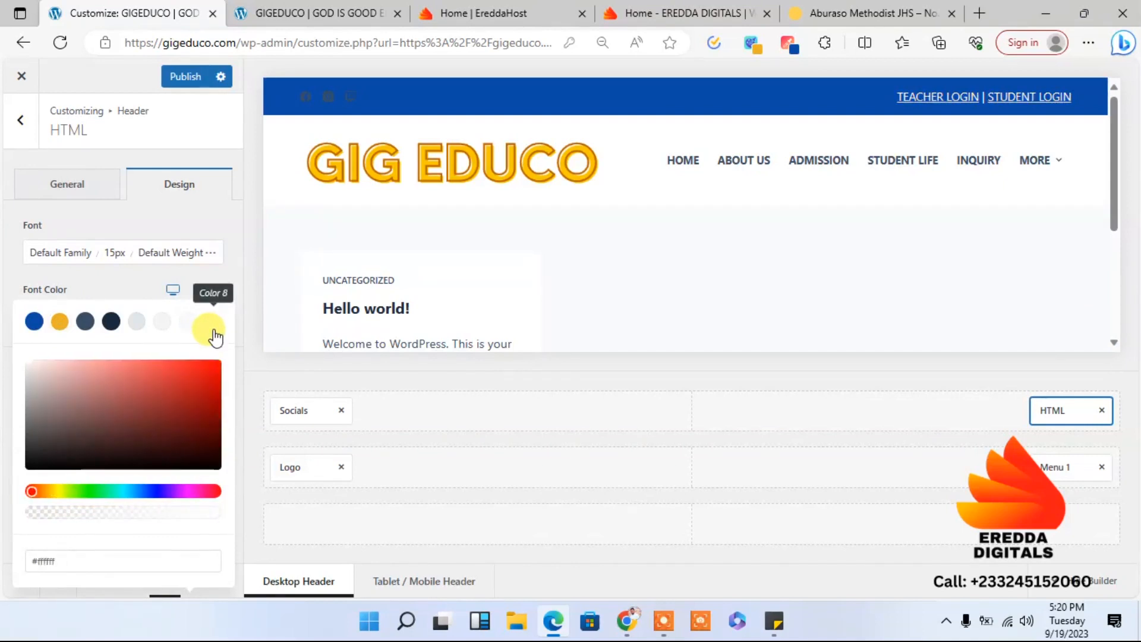
left_click(198, 224)
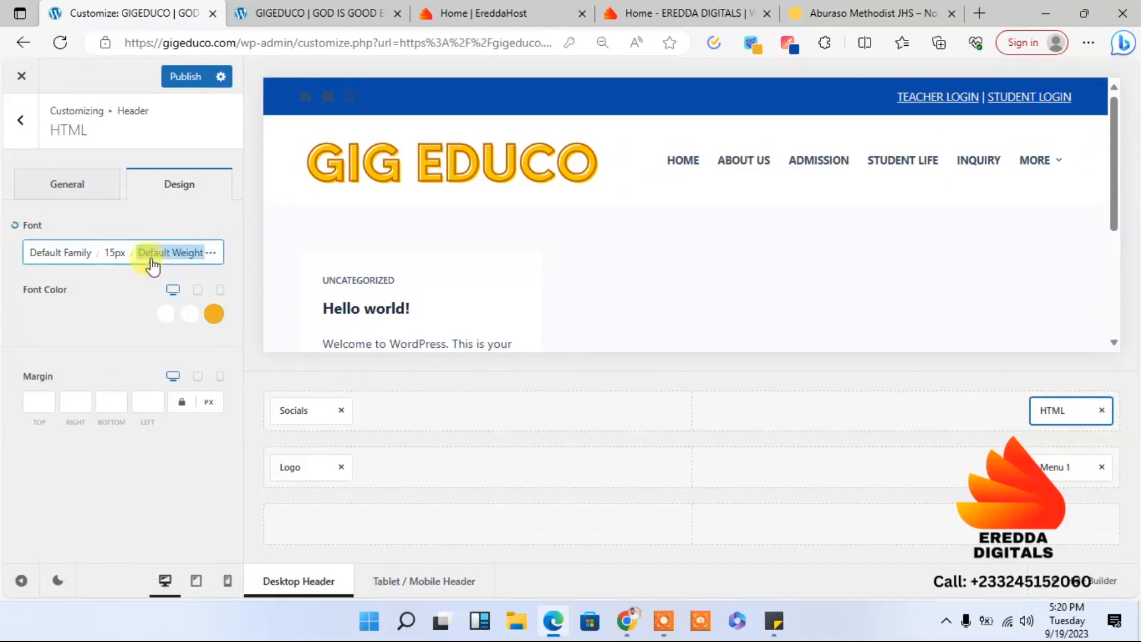
Step: Set the HTML element's font size to 14 px and its weight to Medium 500, and publish the changes
left_click(116, 255)
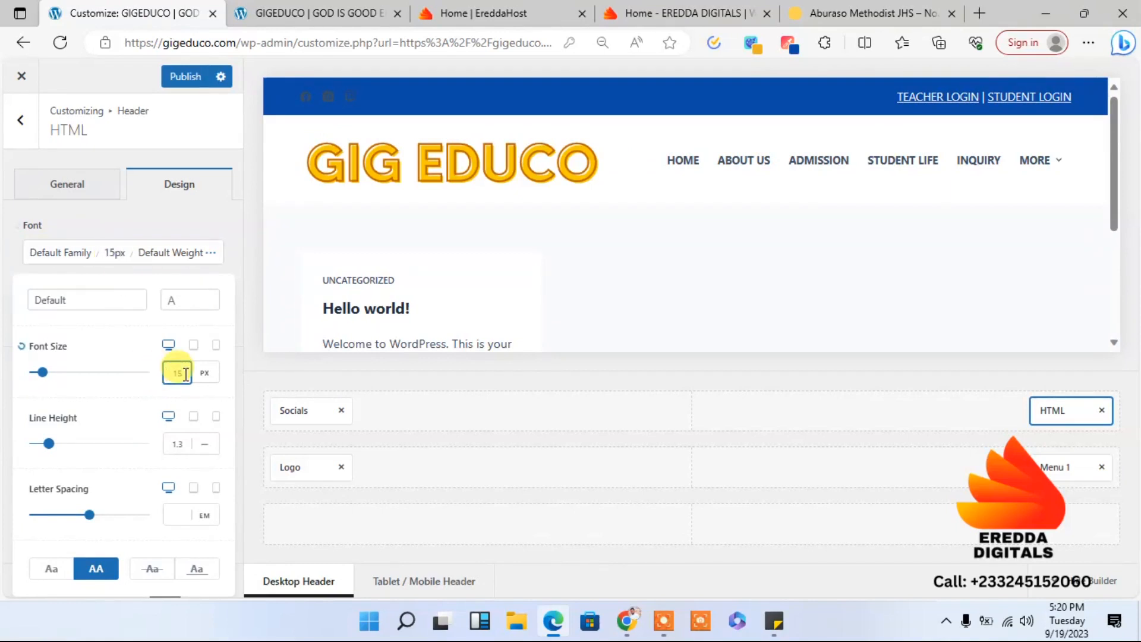
key("Down")
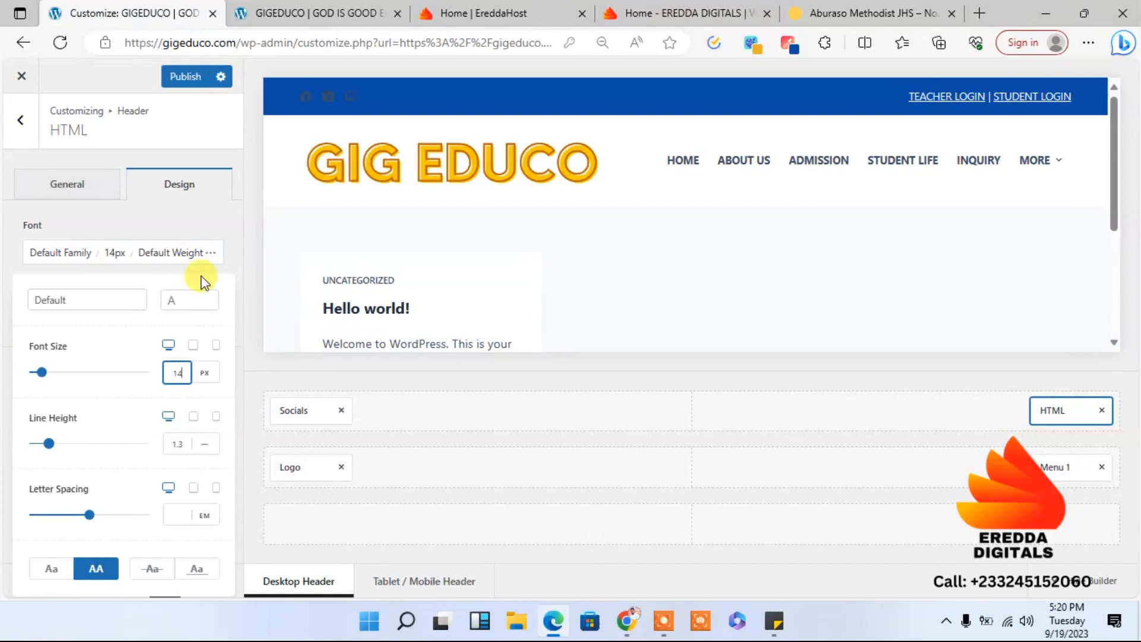
left_click(175, 252)
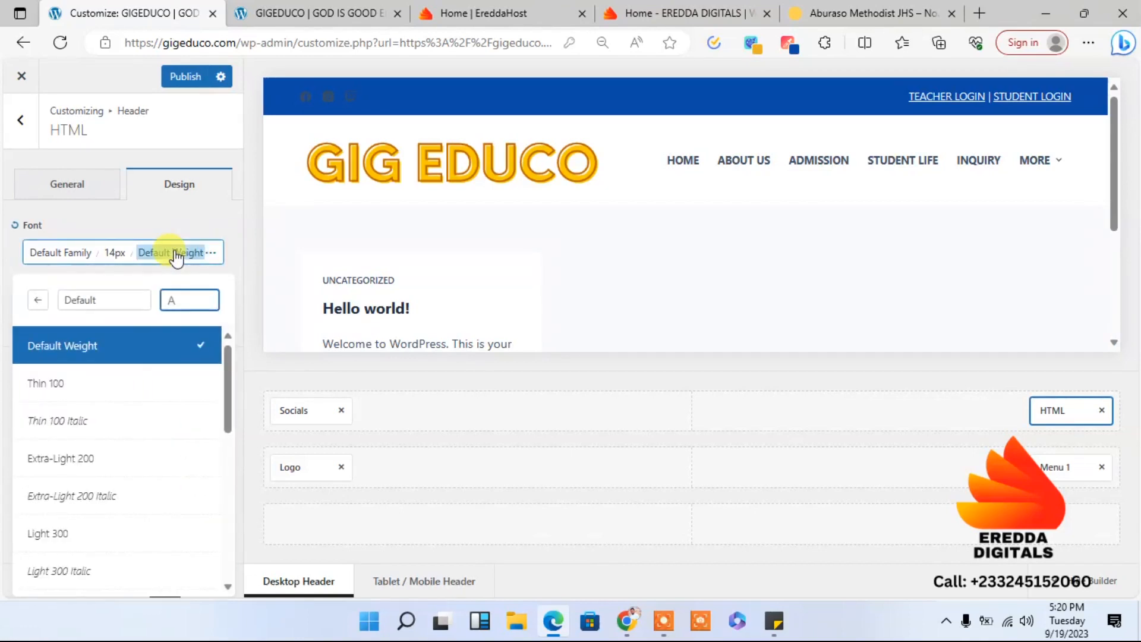
left_click_drag(225, 393, 225, 461)
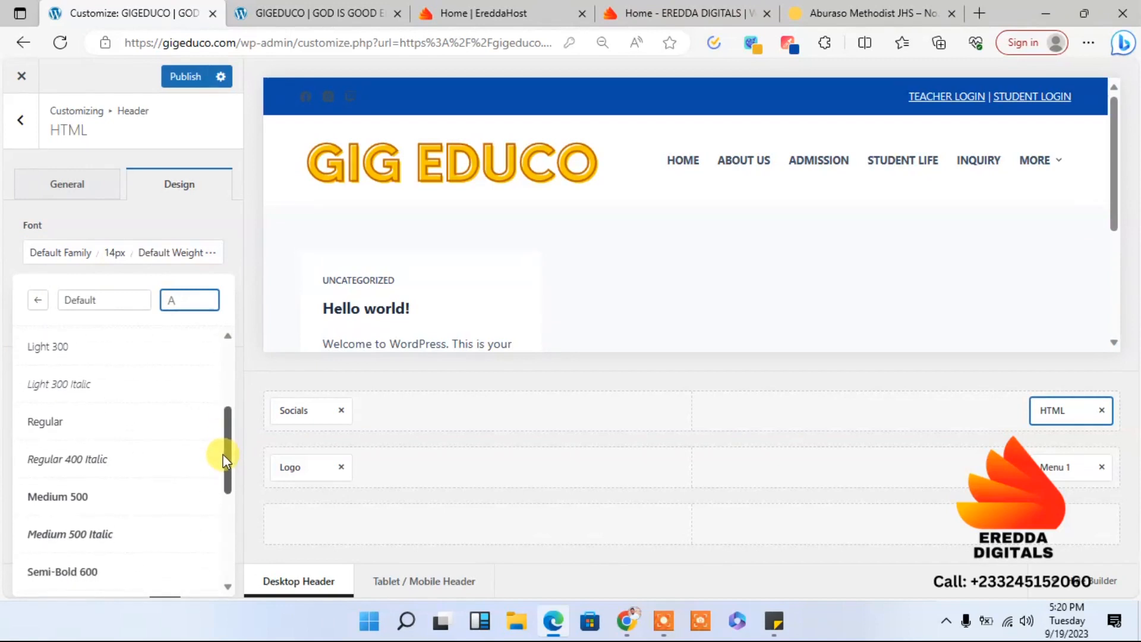
left_click(108, 499)
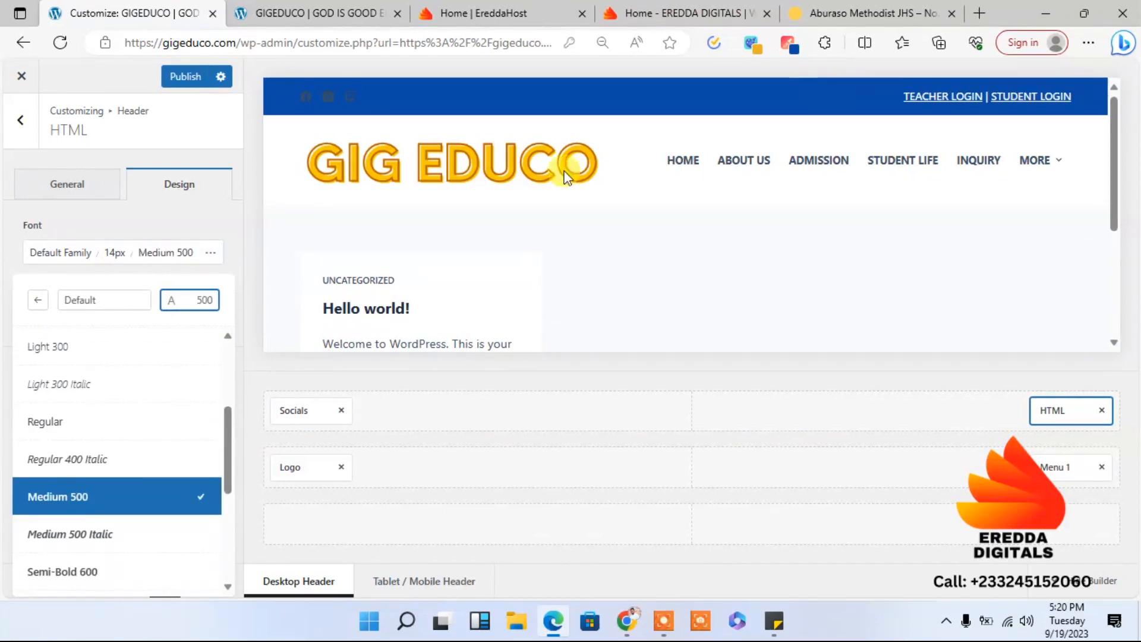
left_click(194, 68)
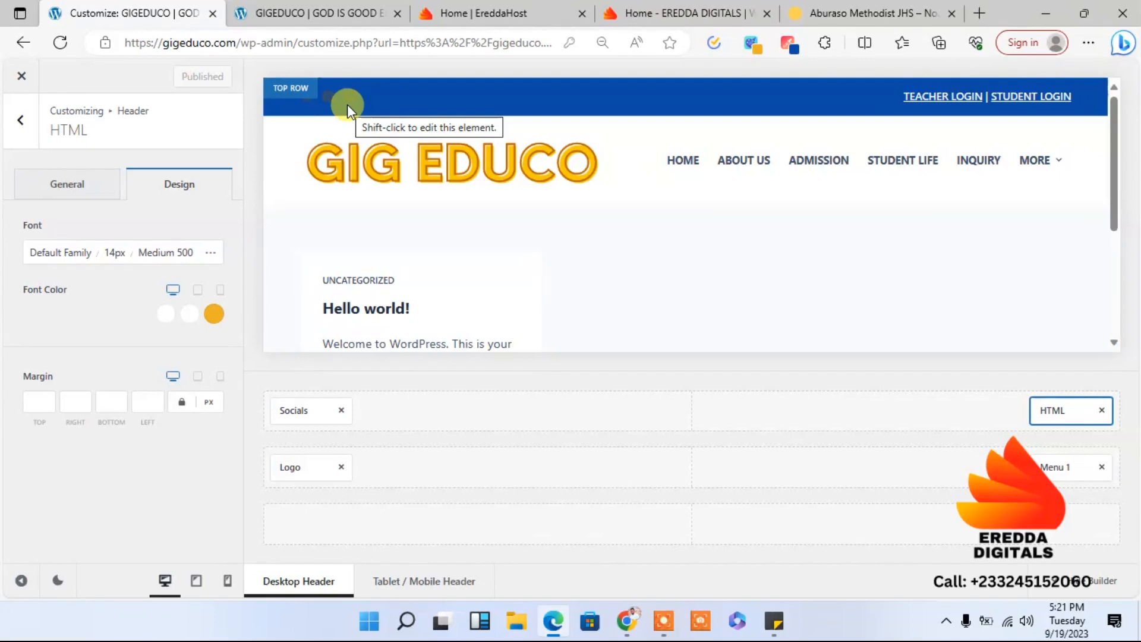
Step: Set the initial icons color of the header's Socials element to white from the palette
left_click(296, 409)
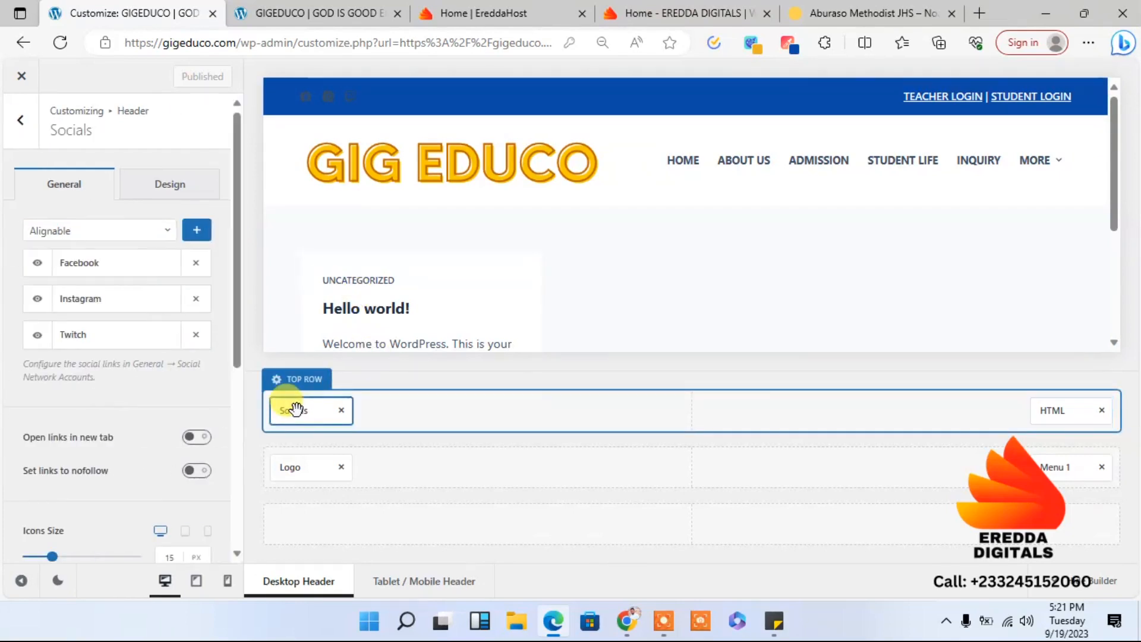
left_click(167, 185)
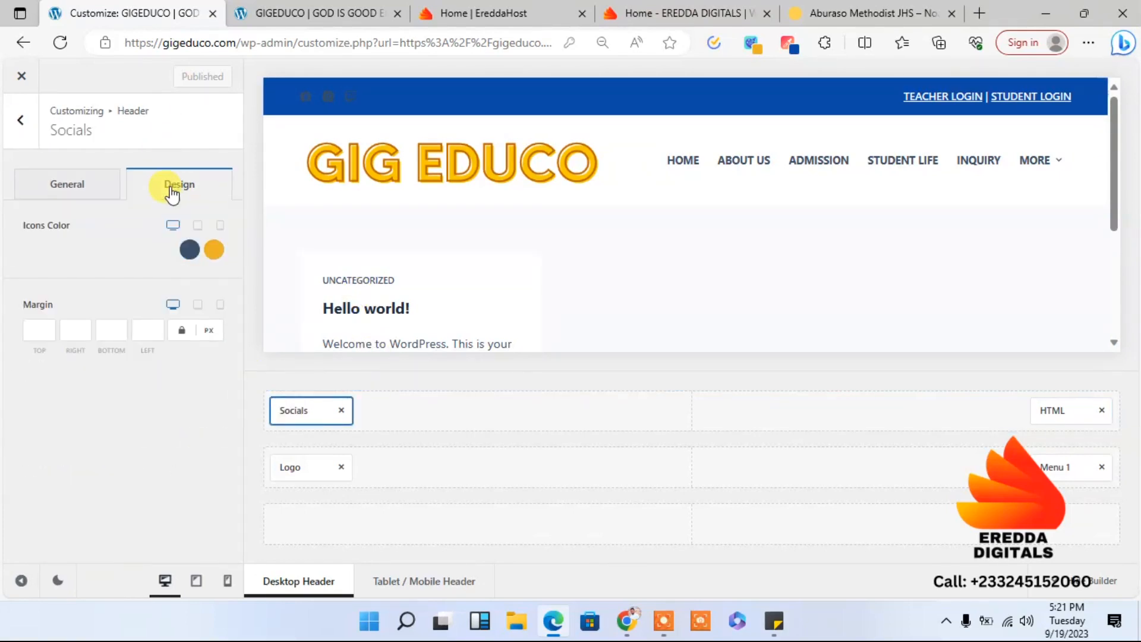
left_click(190, 249)
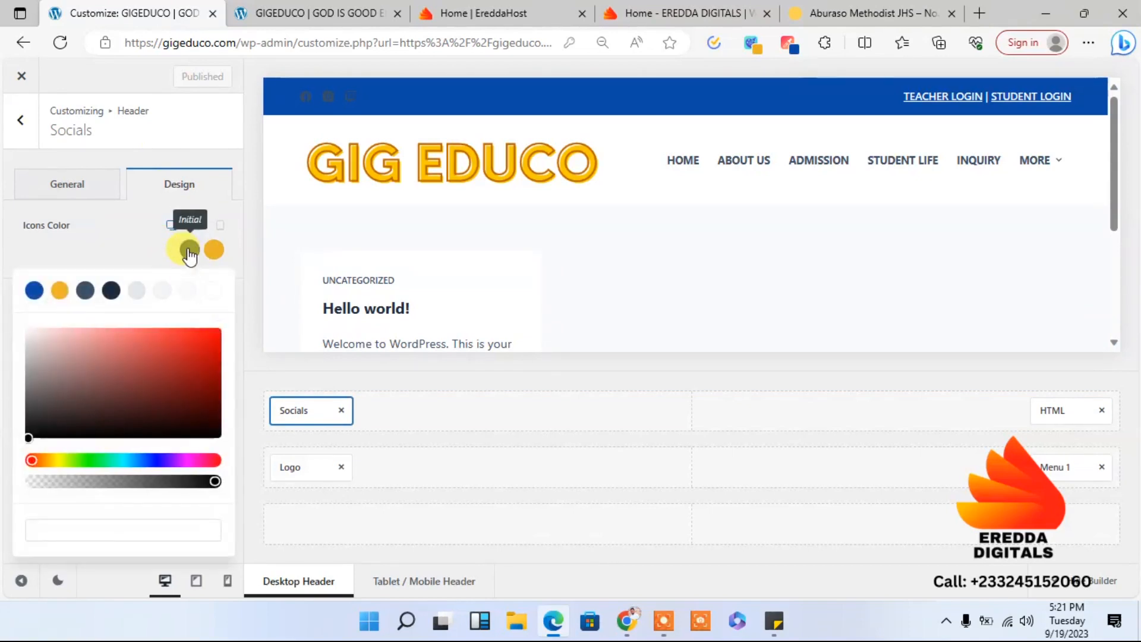
left_click(220, 293)
left_click(135, 245)
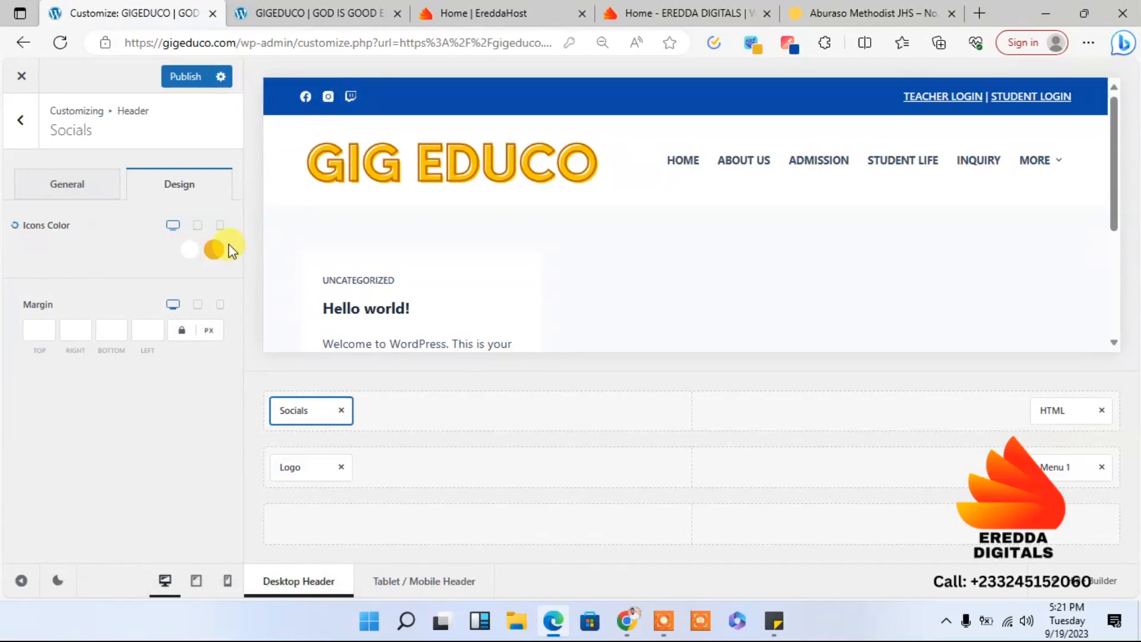
Step: Set the icons size of the header's Socials element to 20 px and publish the changes
left_click(89, 190)
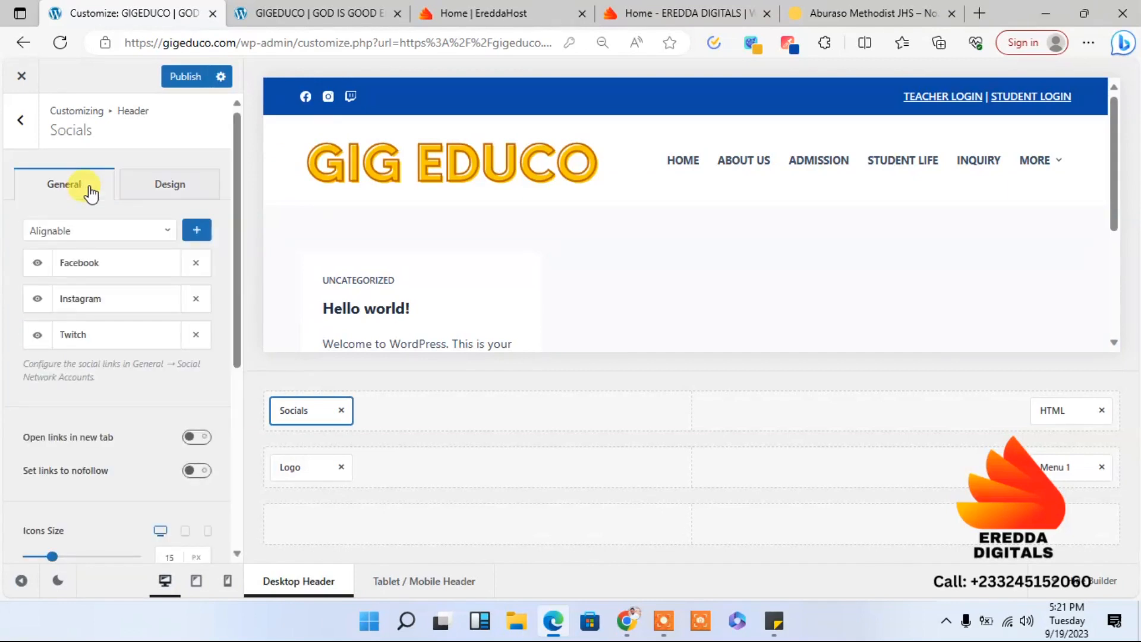
left_click_drag(236, 352, 238, 433)
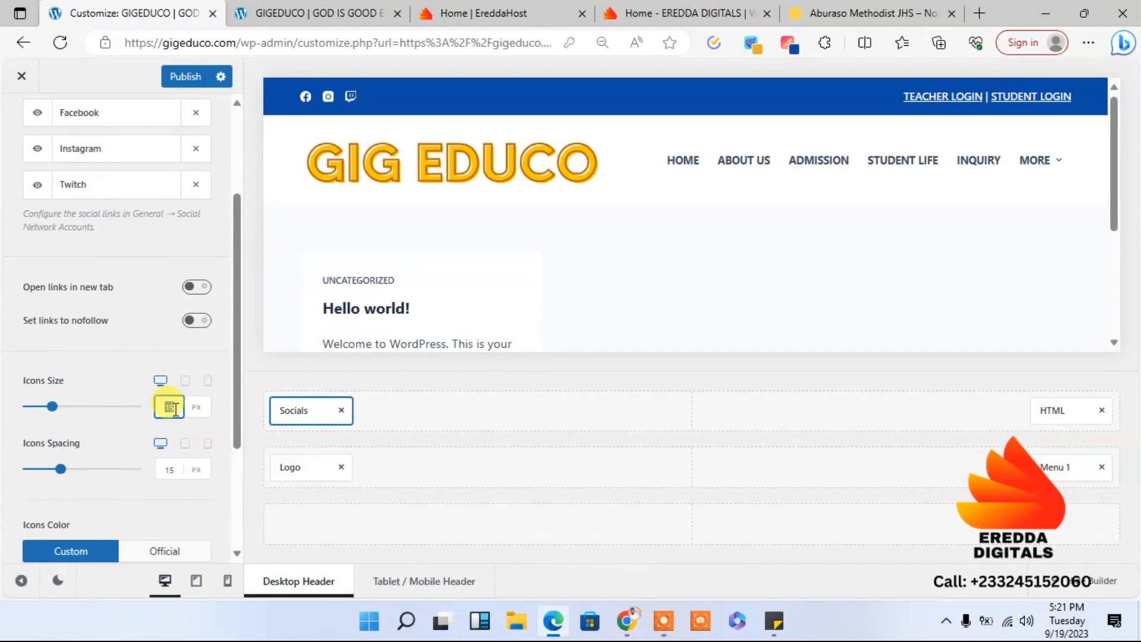
type("20")
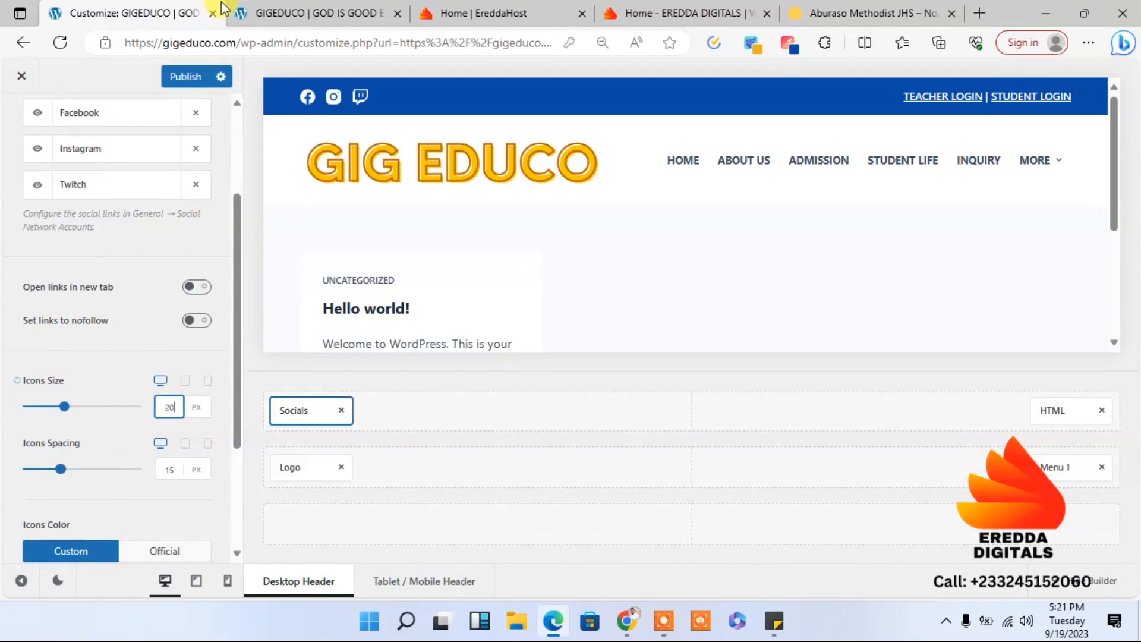
left_click(195, 76)
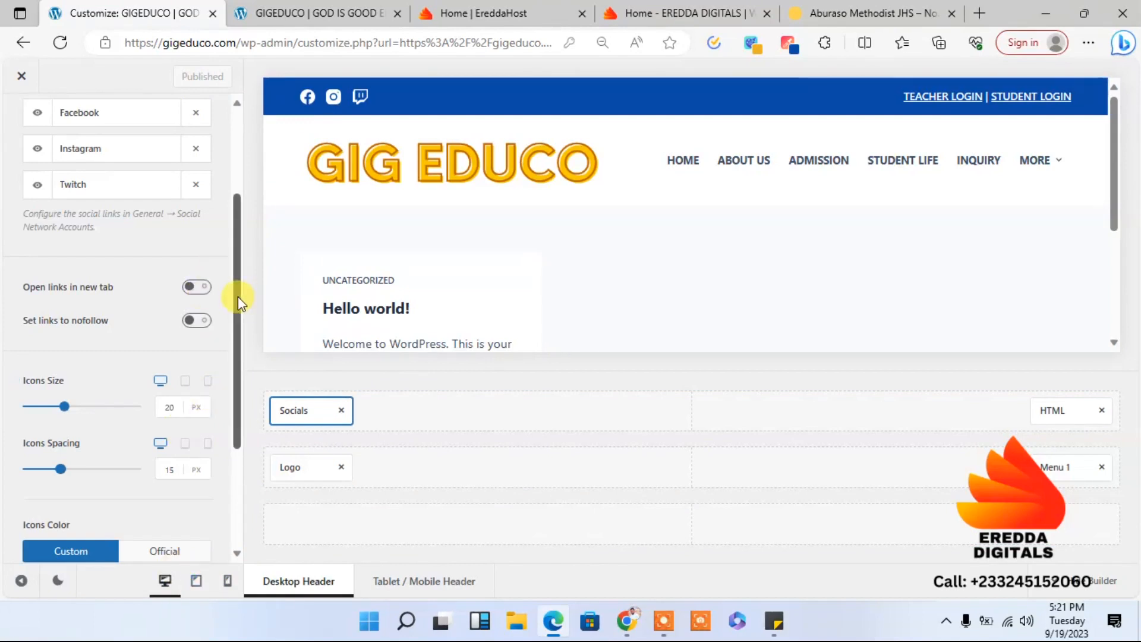
Step: Add the Socials element below HTML in the tablet/mobile header's off-canvas area, and check it in the previewed mobile menu
scroll(237, 266, "up", 1)
scroll(235, 237, "up", 3)
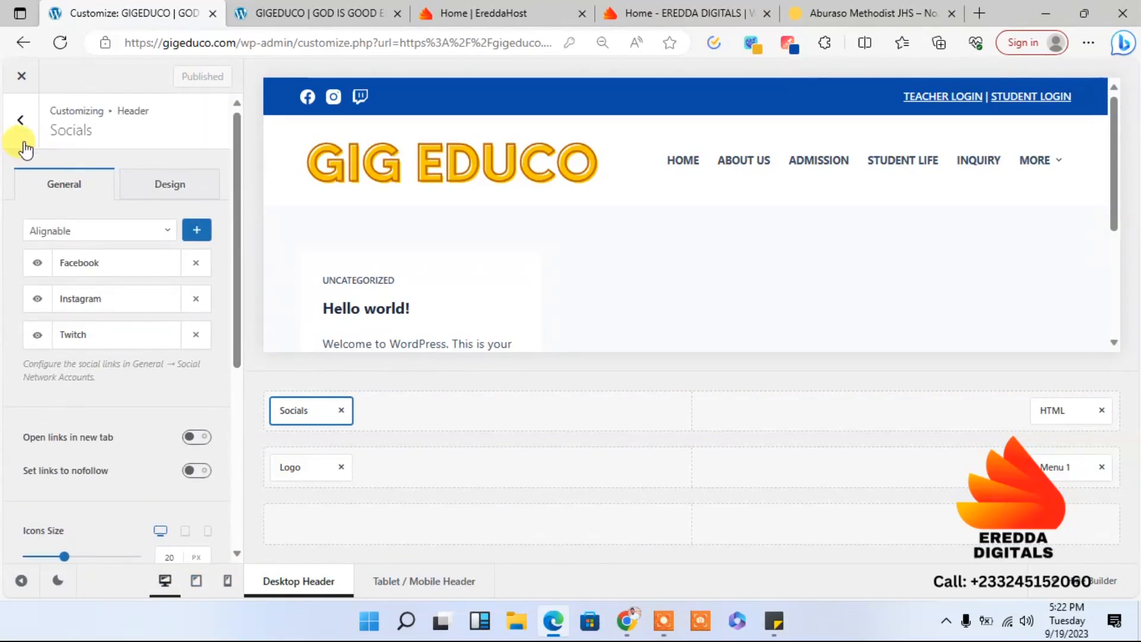
left_click(20, 136)
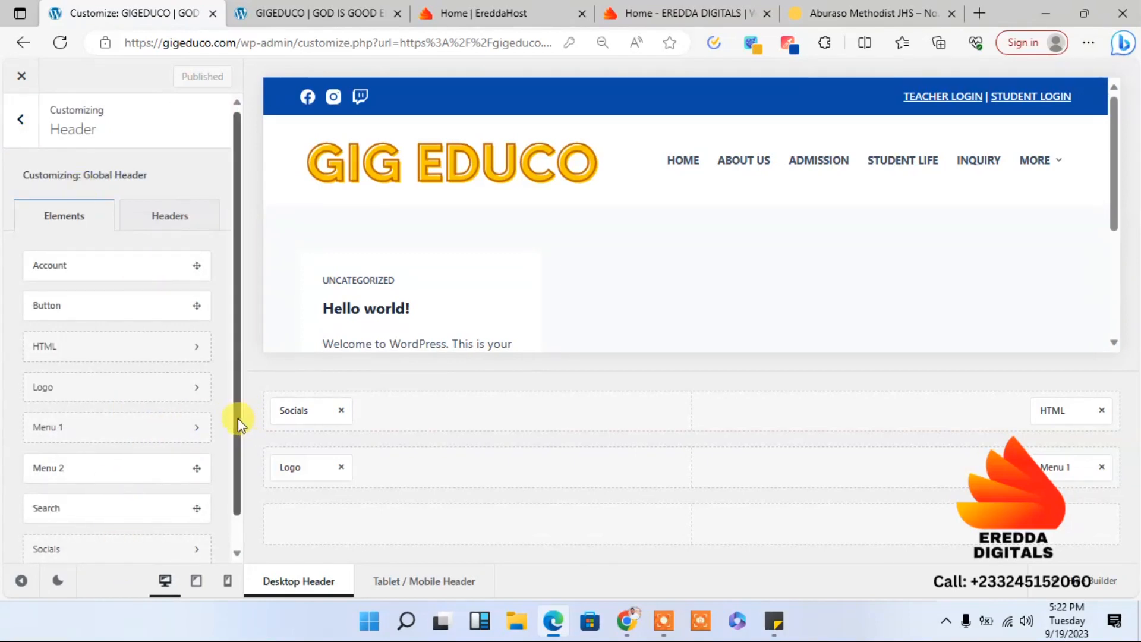
scroll(241, 511, "down", 1)
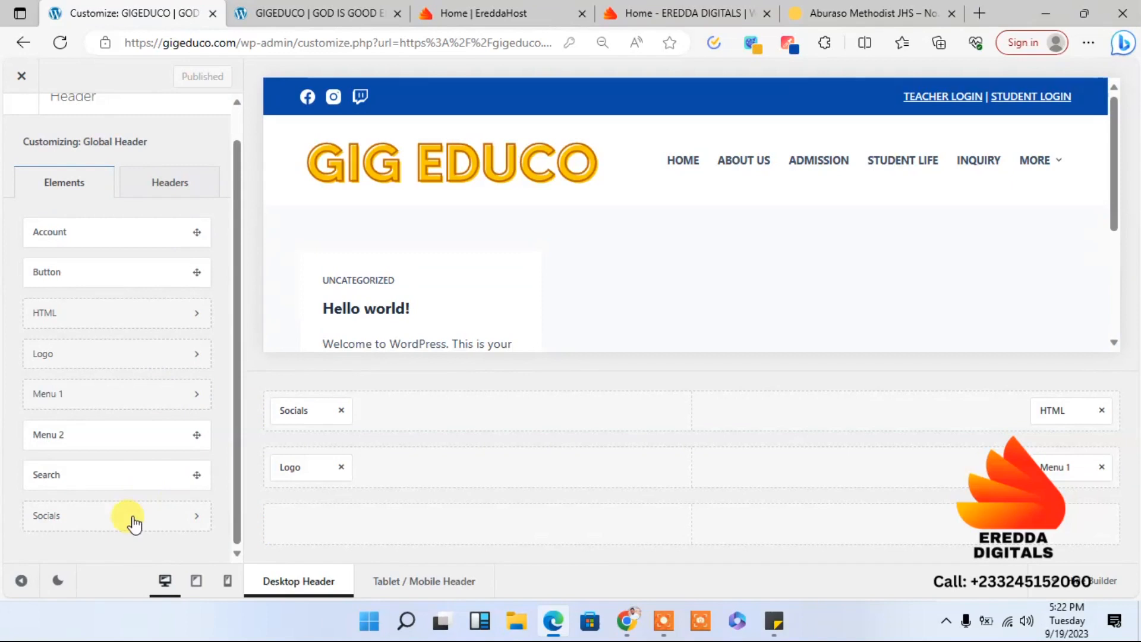
left_click(196, 581)
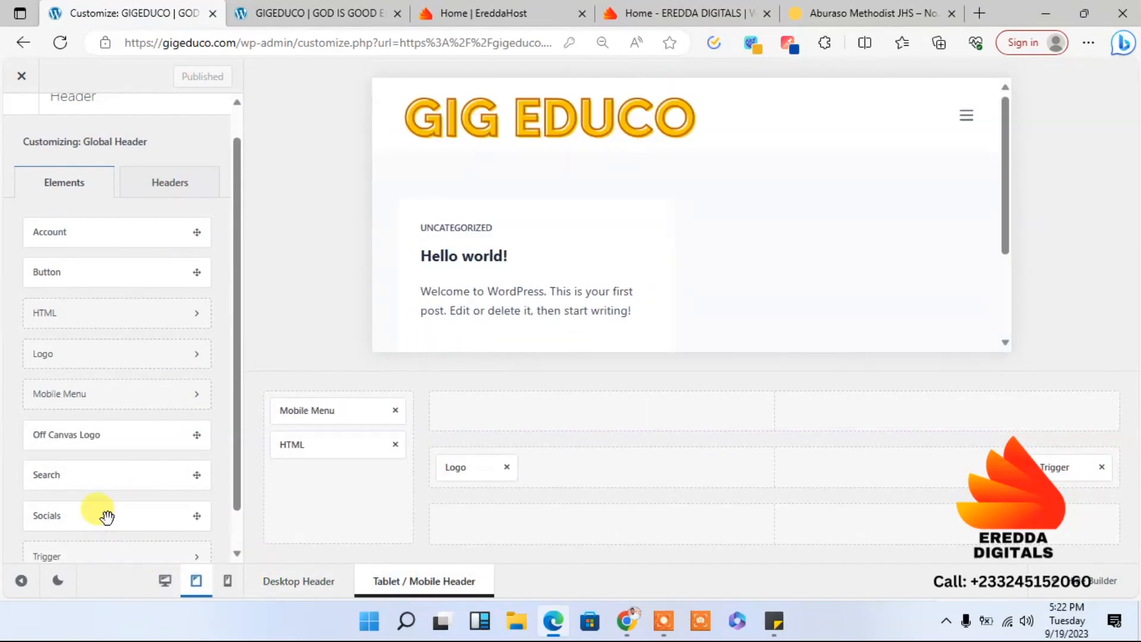
left_click_drag(107, 517, 319, 475)
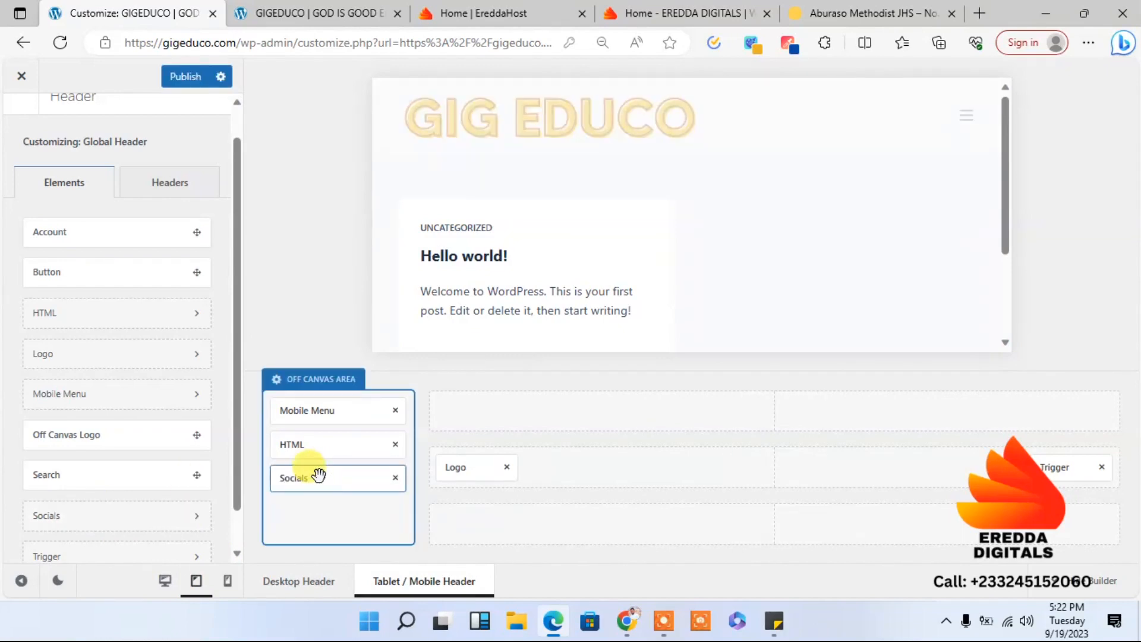
left_click(967, 122)
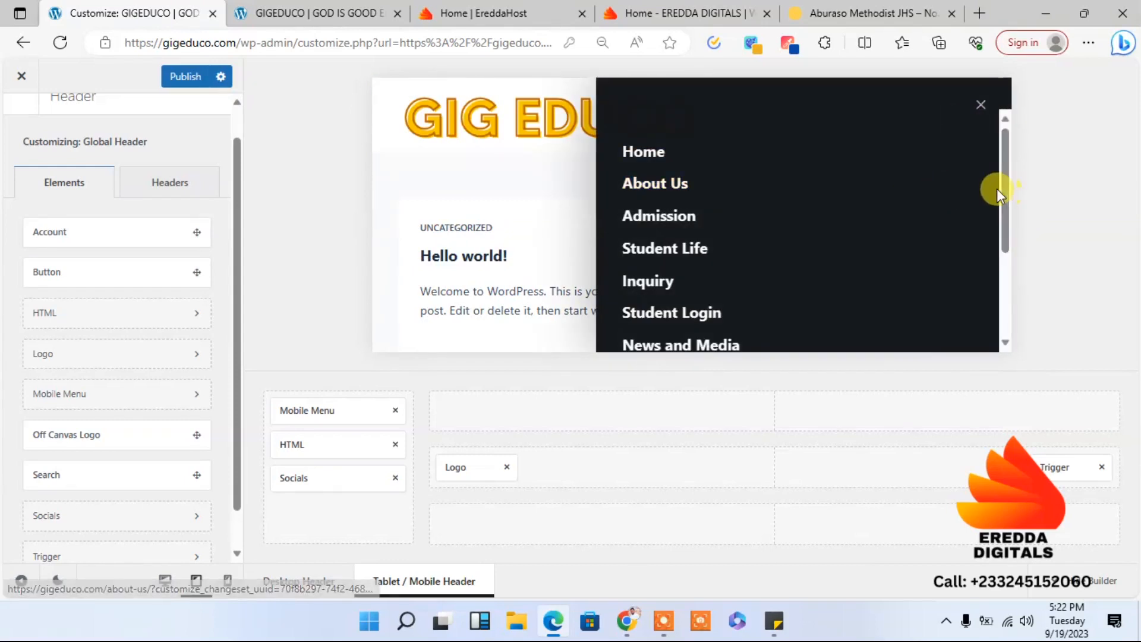
left_click_drag(1000, 188, 1018, 316)
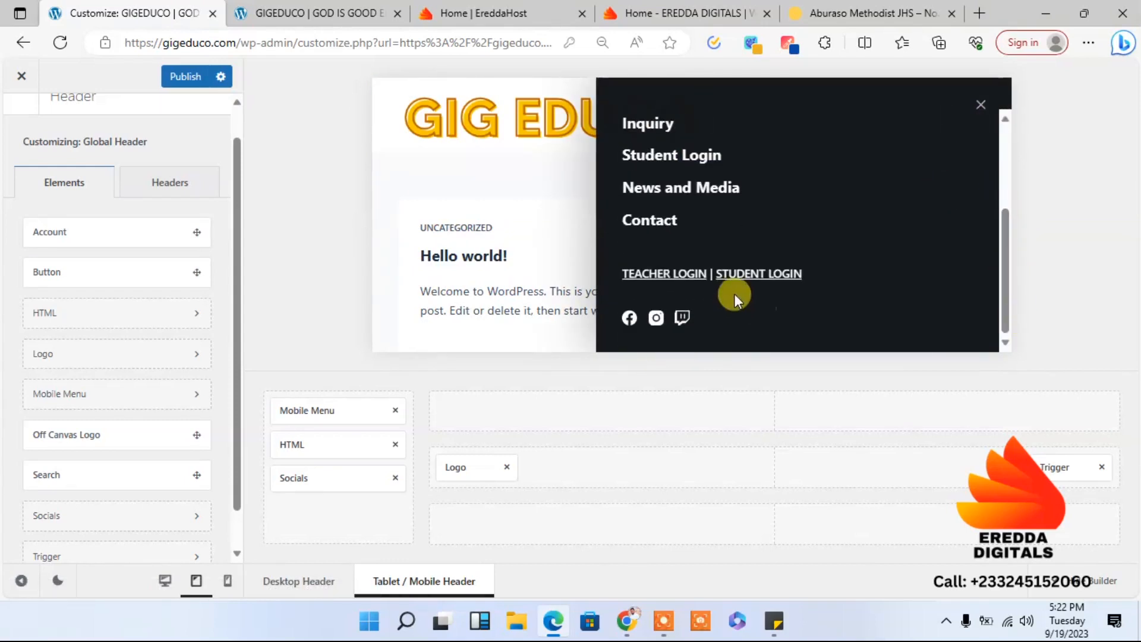
left_click(979, 108)
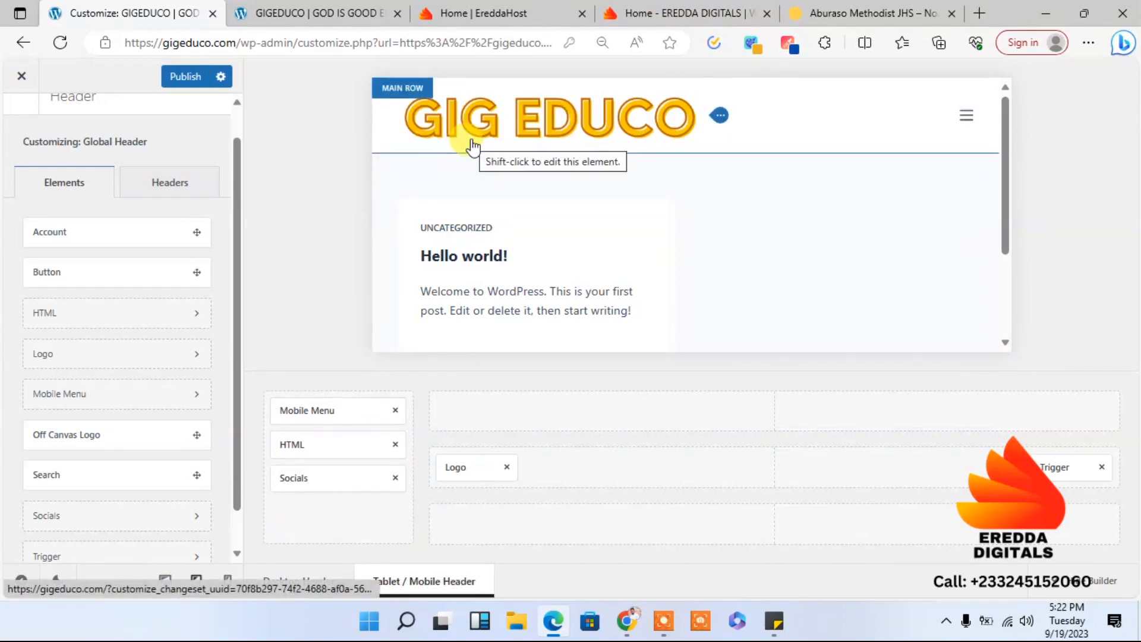
Step: Set the logo height to 80 px for the tablet header, return to the desktop header view and publish the changes
left_click(472, 144)
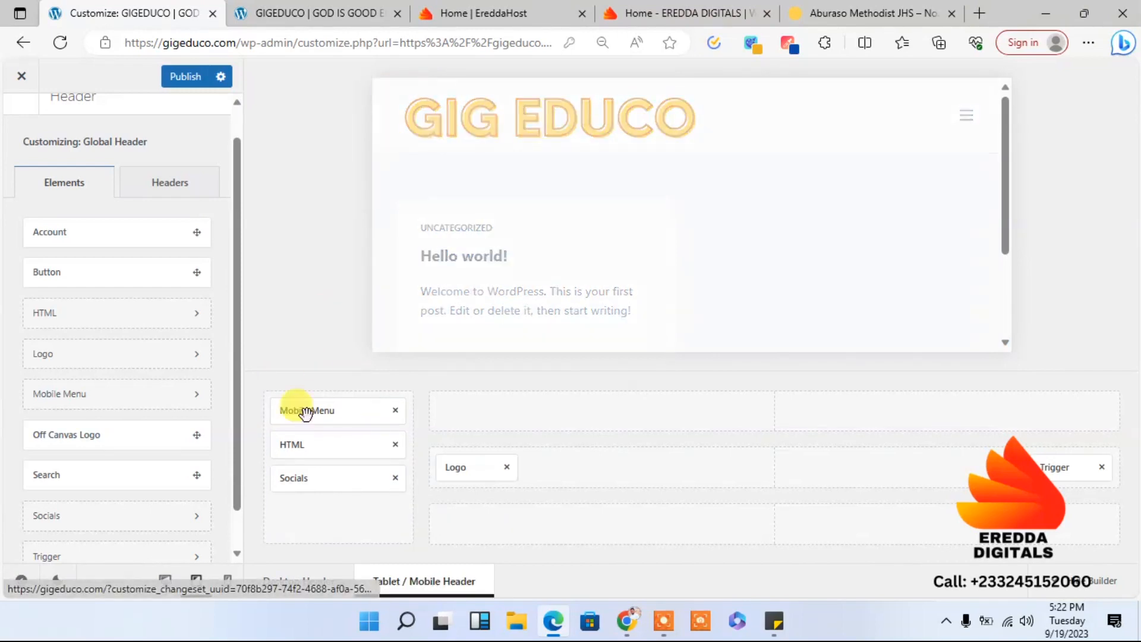
left_click_drag(235, 460, 236, 509)
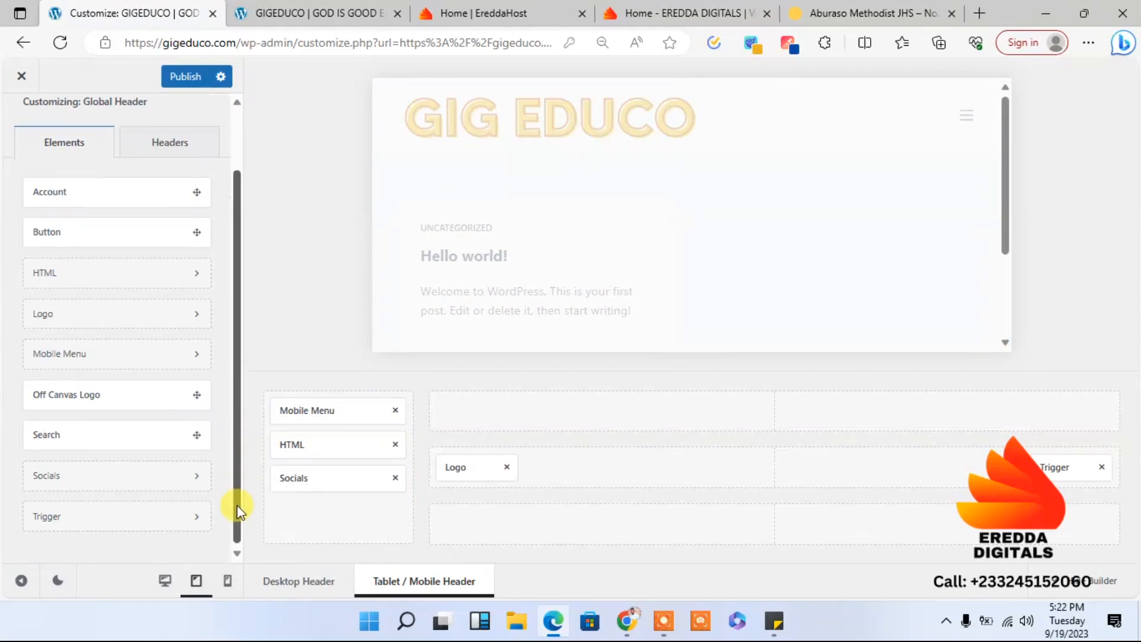
scroll(240, 404, "up", 2)
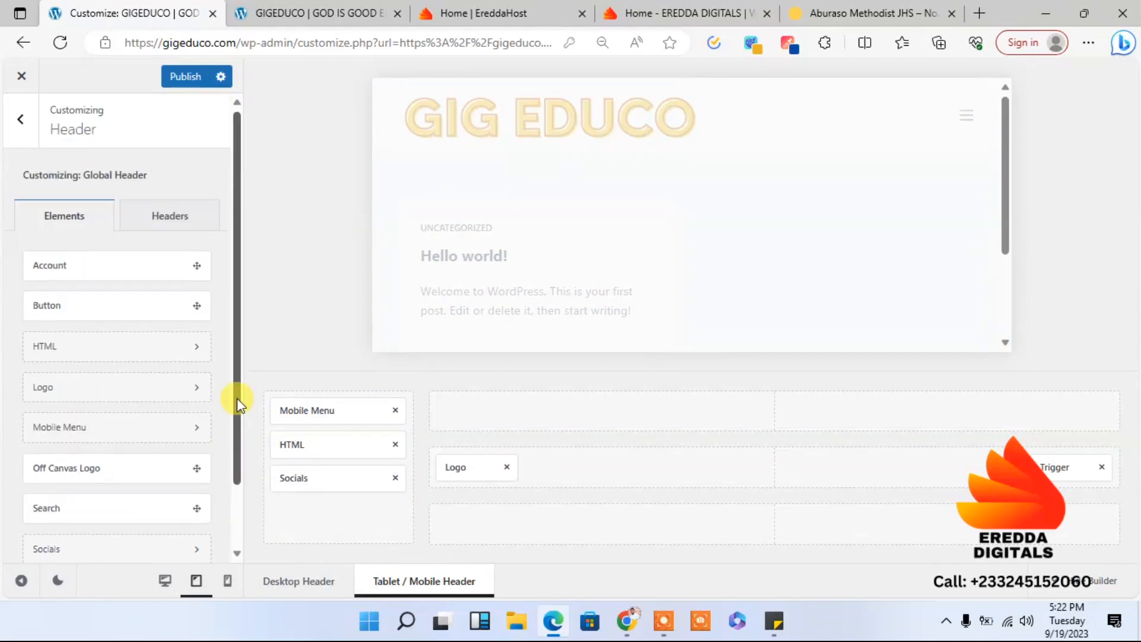
left_click(457, 467)
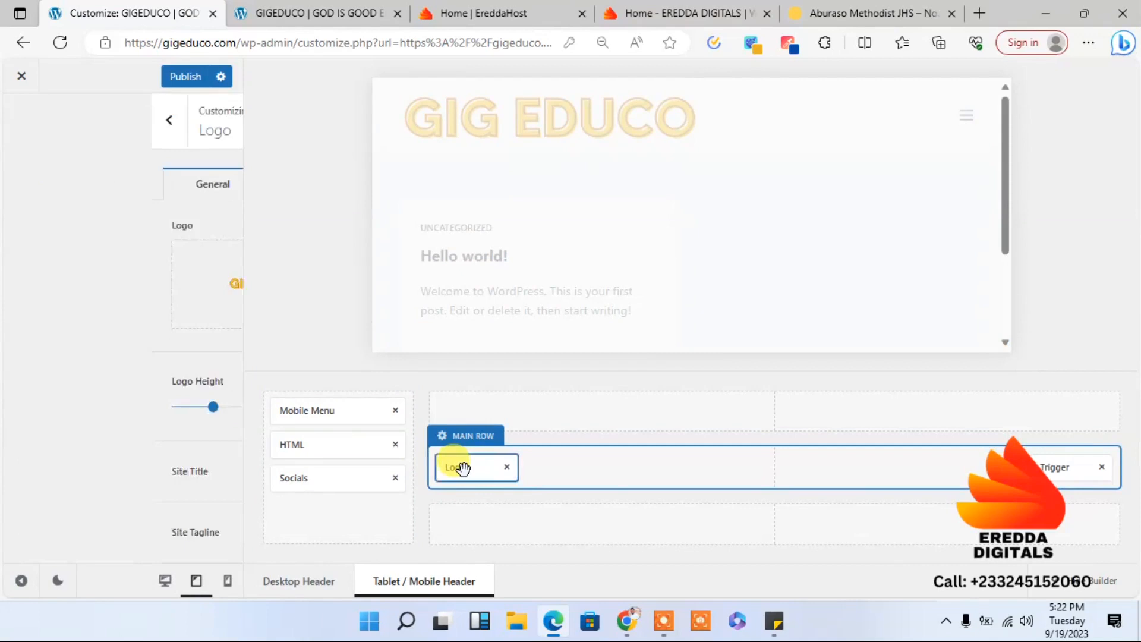
left_click(177, 405)
left_click_drag(179, 402, 128, 410)
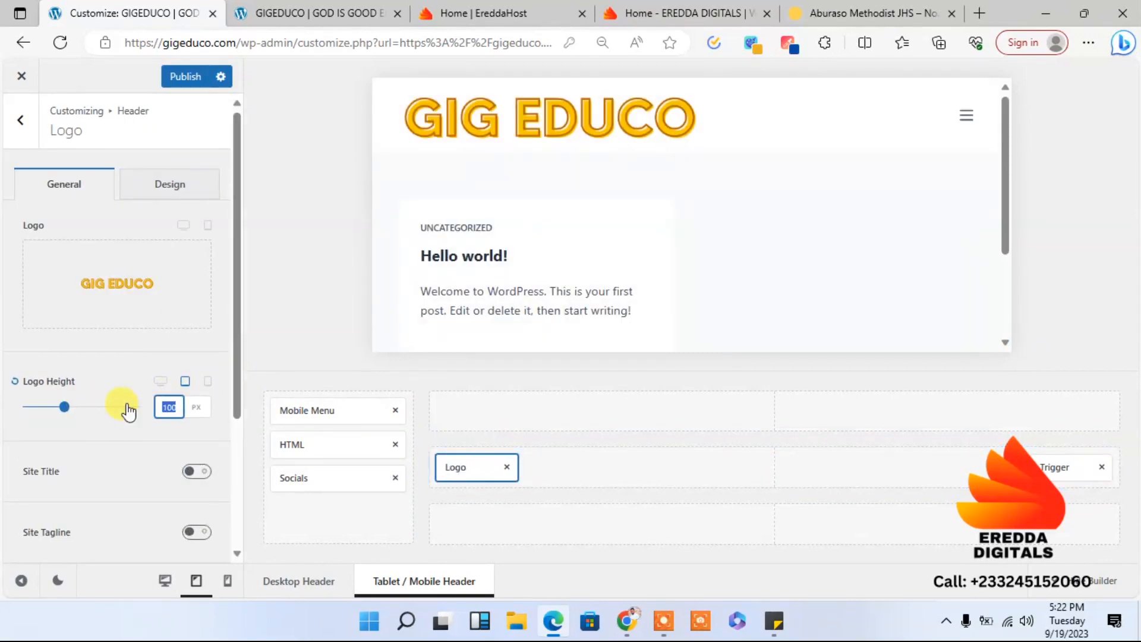
type("80")
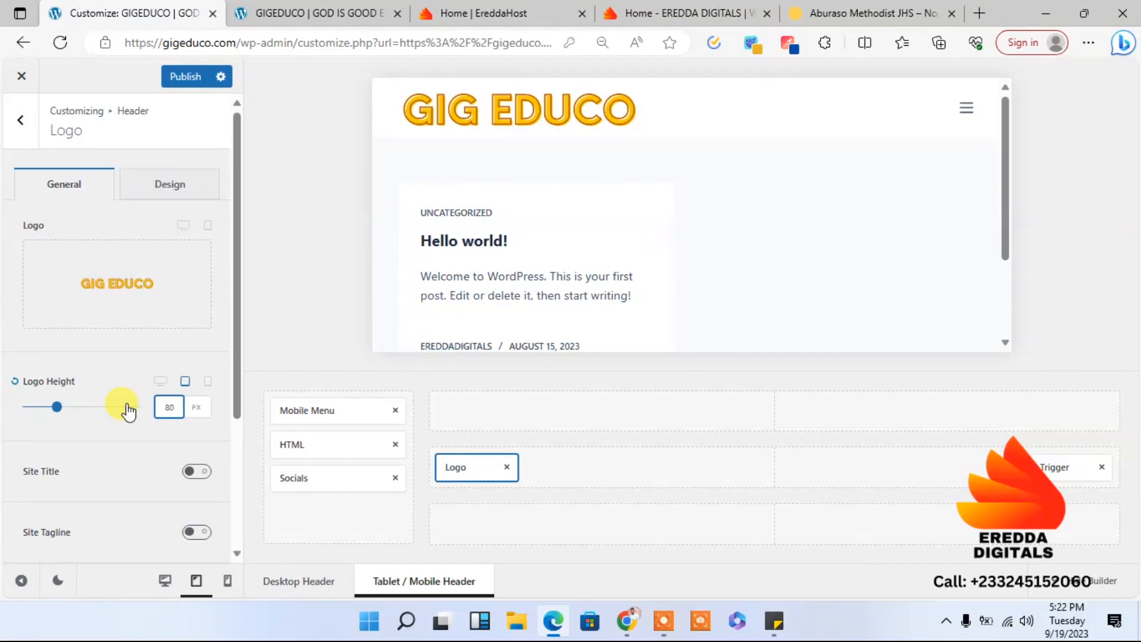
left_click(165, 581)
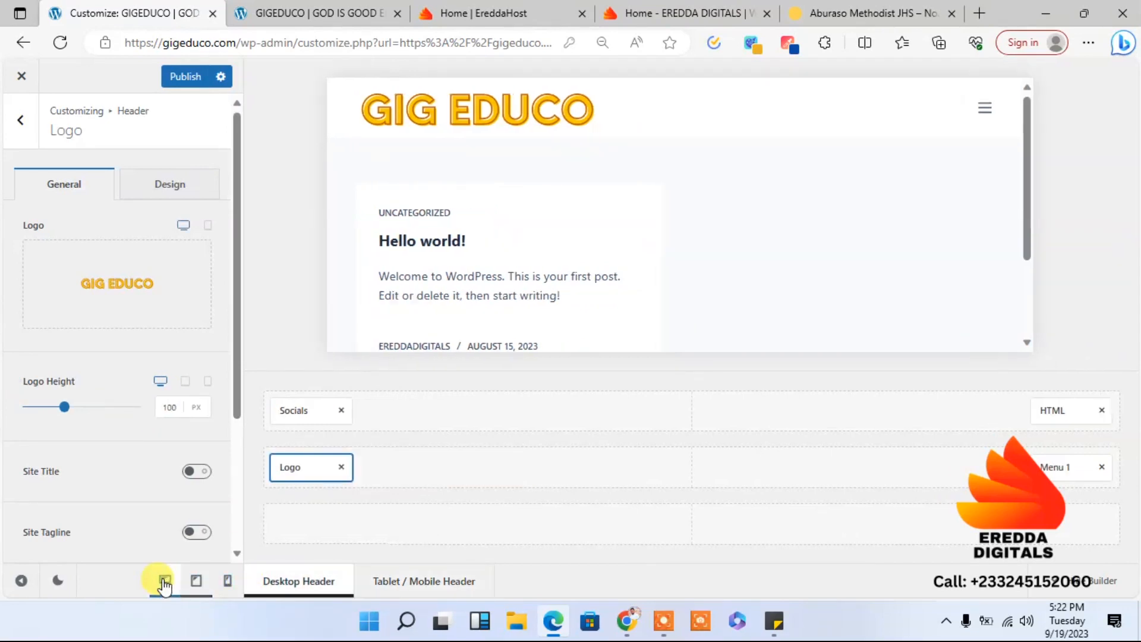
left_click(188, 76)
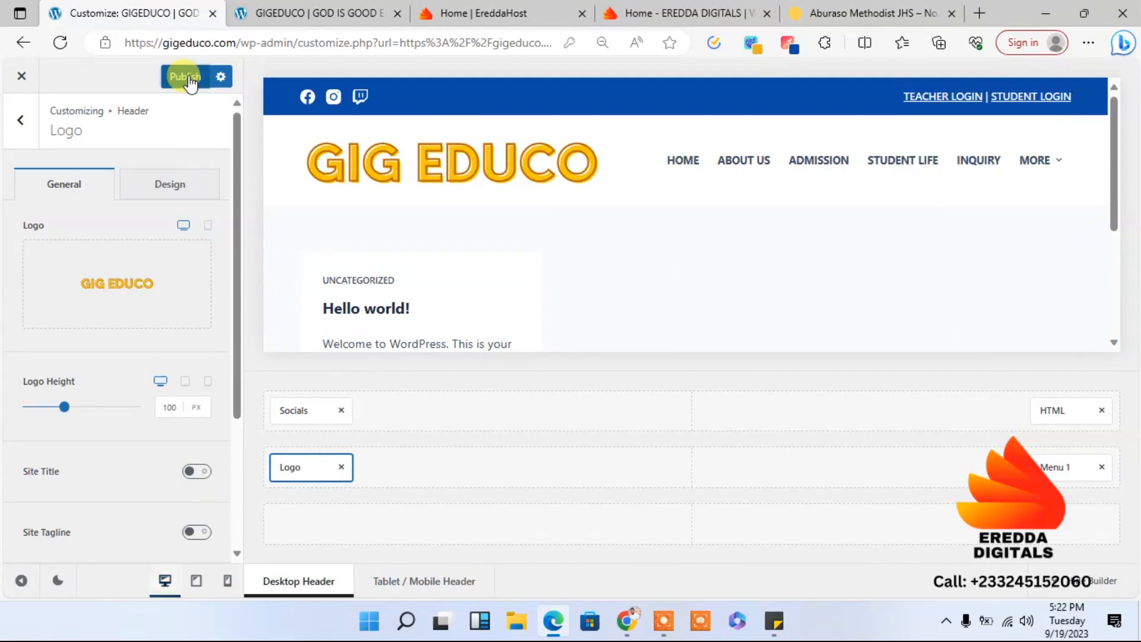
Step: Reload the live gigeduco.com home page to check the published header styling
mouse_move(293, 7)
left_click(293, 8)
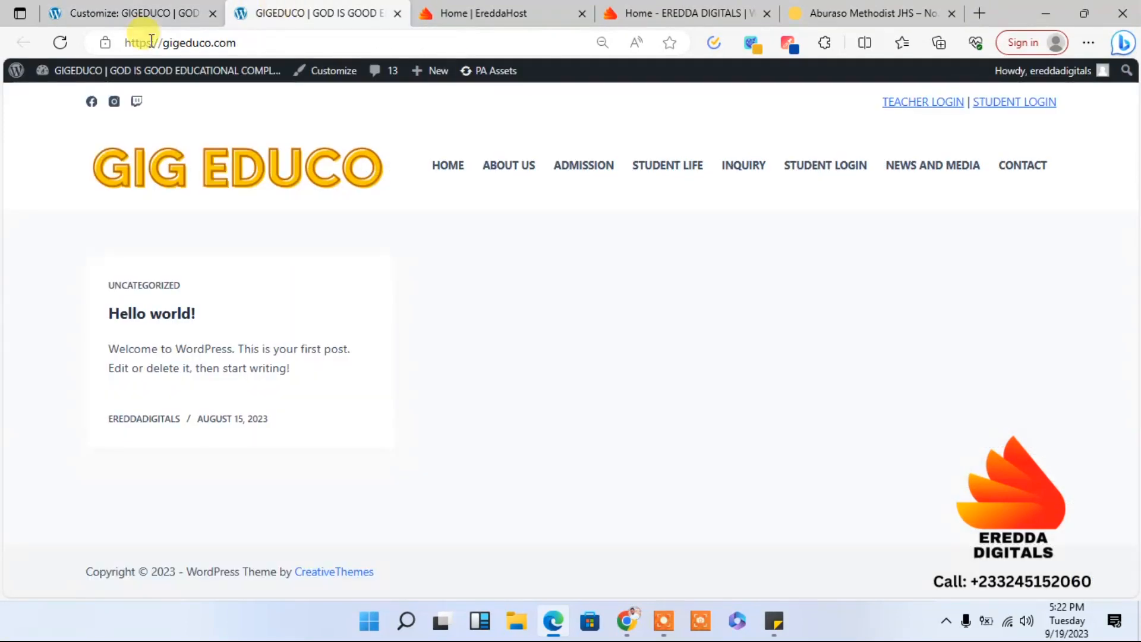
left_click(61, 44)
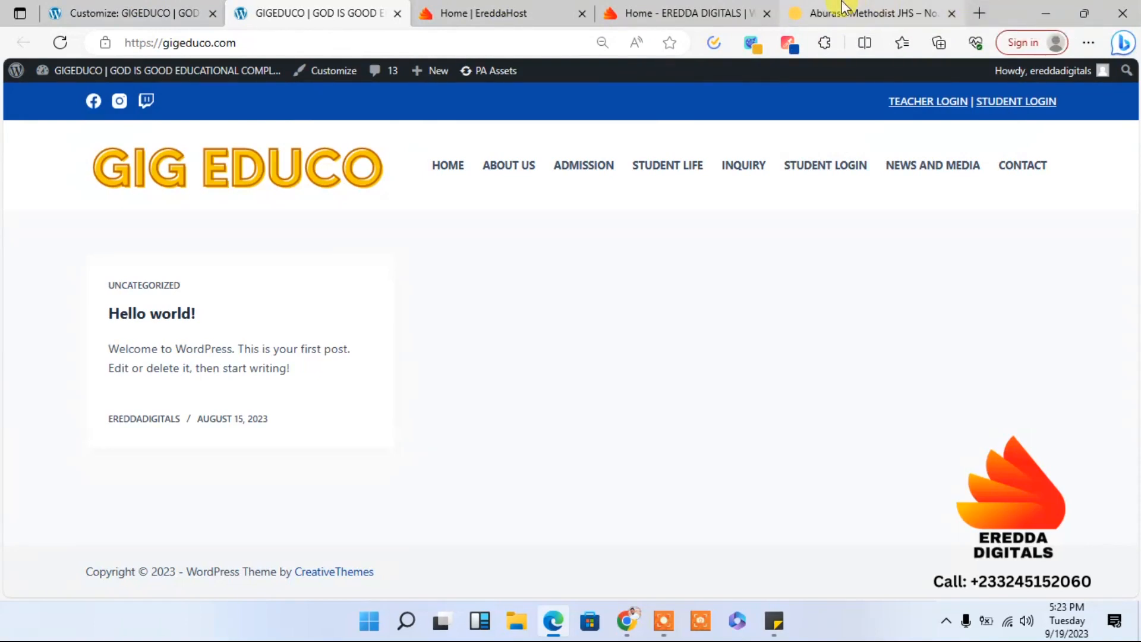
mouse_move(843, 6)
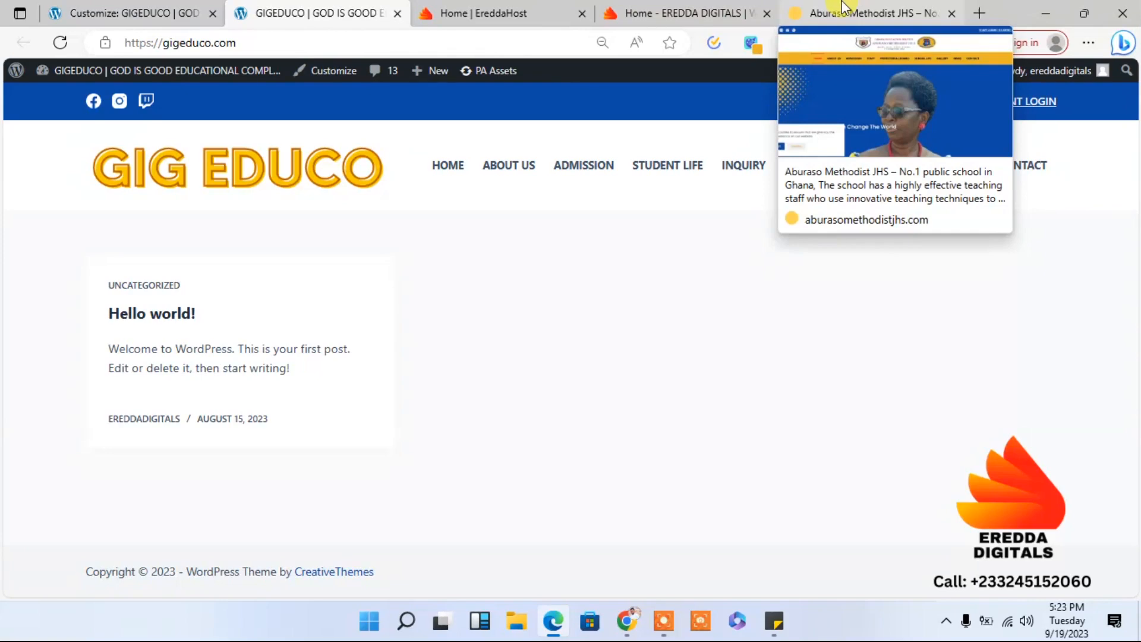
Step: Switch to the EreddaHost website and clear the text in its domain name search
left_click(525, 7)
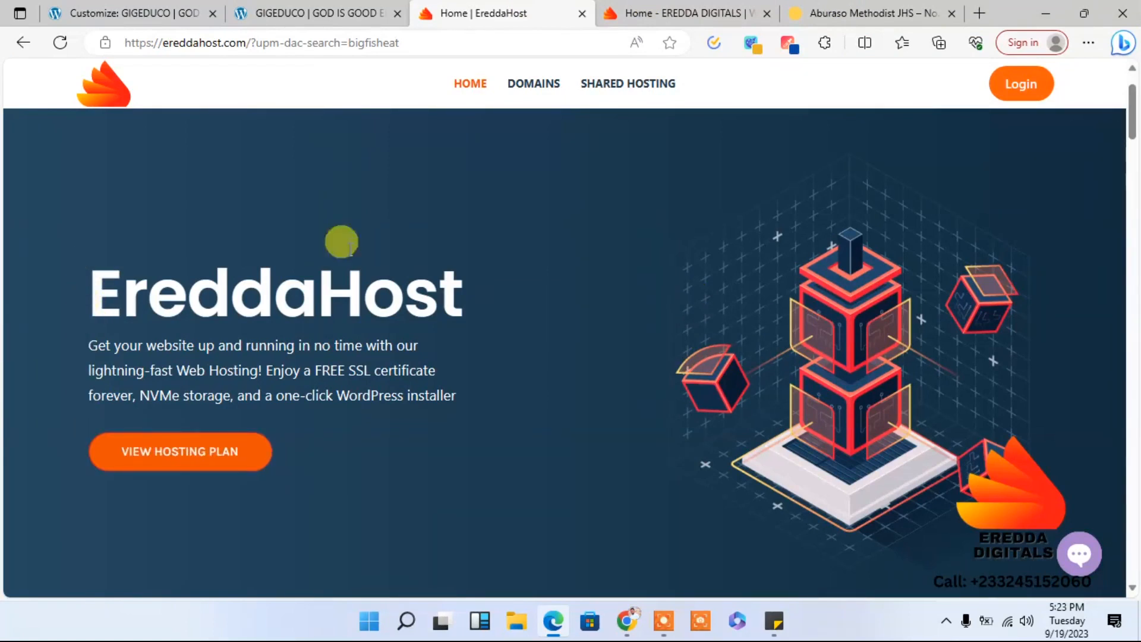
left_click_drag(1131, 115, 1135, 148)
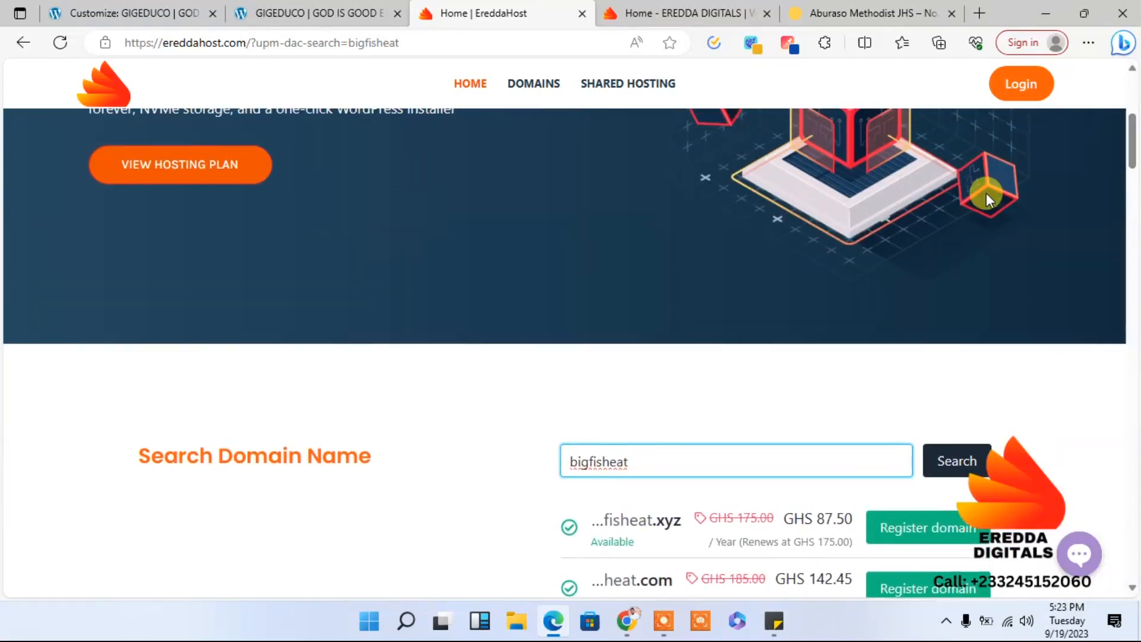
mouse_move(1132, 163)
left_mouse_down()
mouse_move(1129, 145)
mouse_move(1136, 229)
mouse_move(1131, 165)
left_mouse_up()
left_click(863, 297)
key("BackSpace")
key("BackSpace")
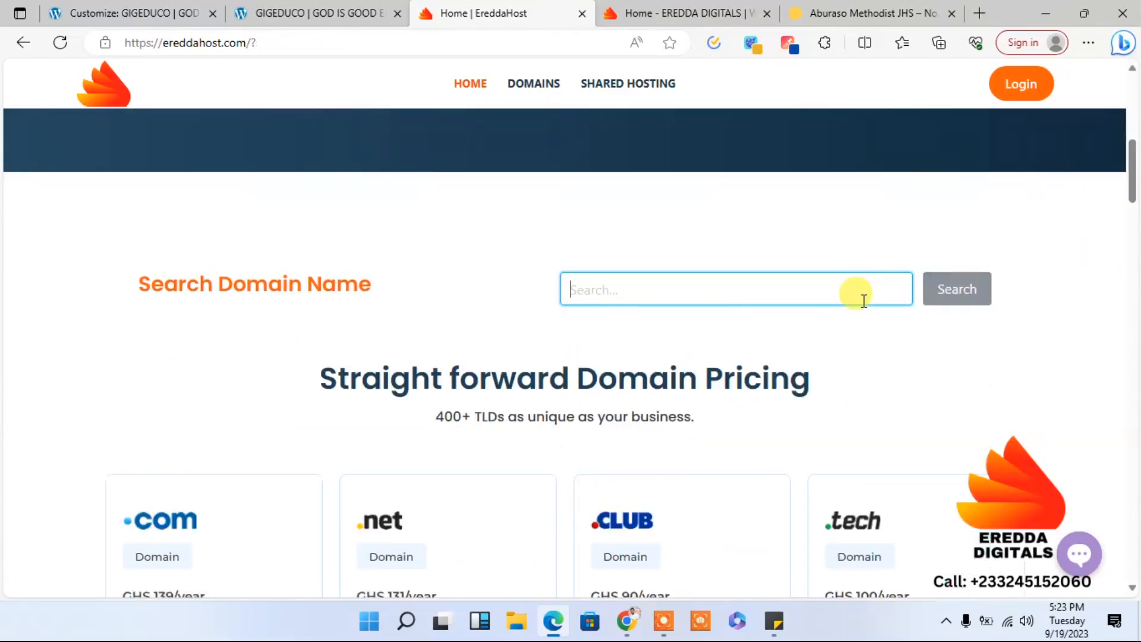
Step: Examine the domain pricing and the web hosting plans on the EreddaHost home page
mouse_move(1132, 178)
left_mouse_down()
mouse_move(1132, 233)
mouse_move(1137, 171)
left_mouse_up()
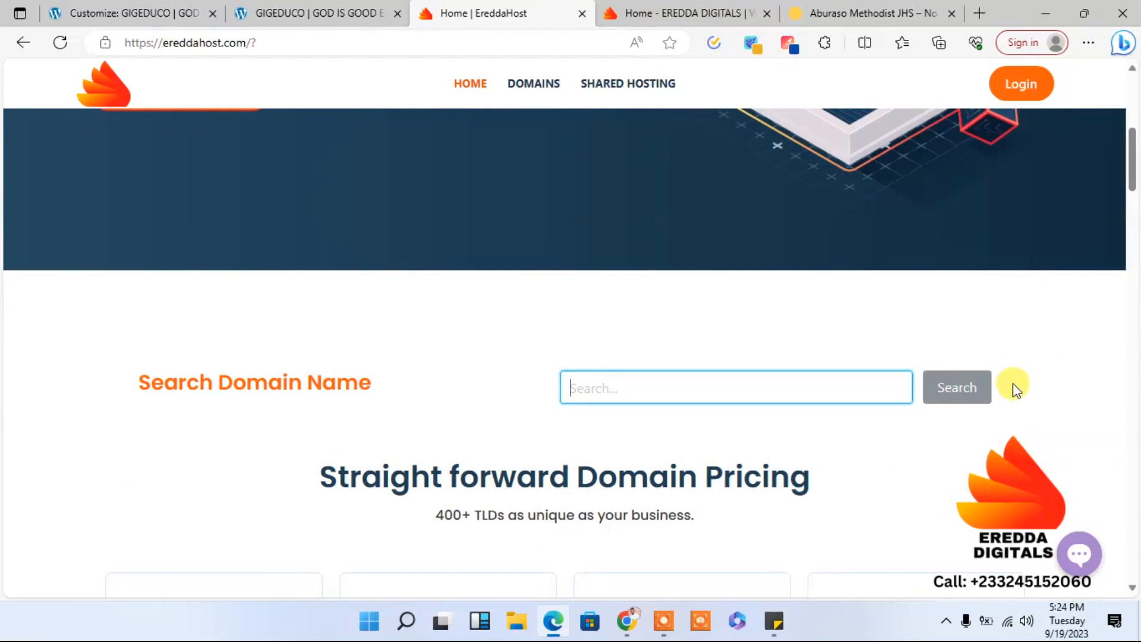
left_click_drag(1131, 184, 1135, 225)
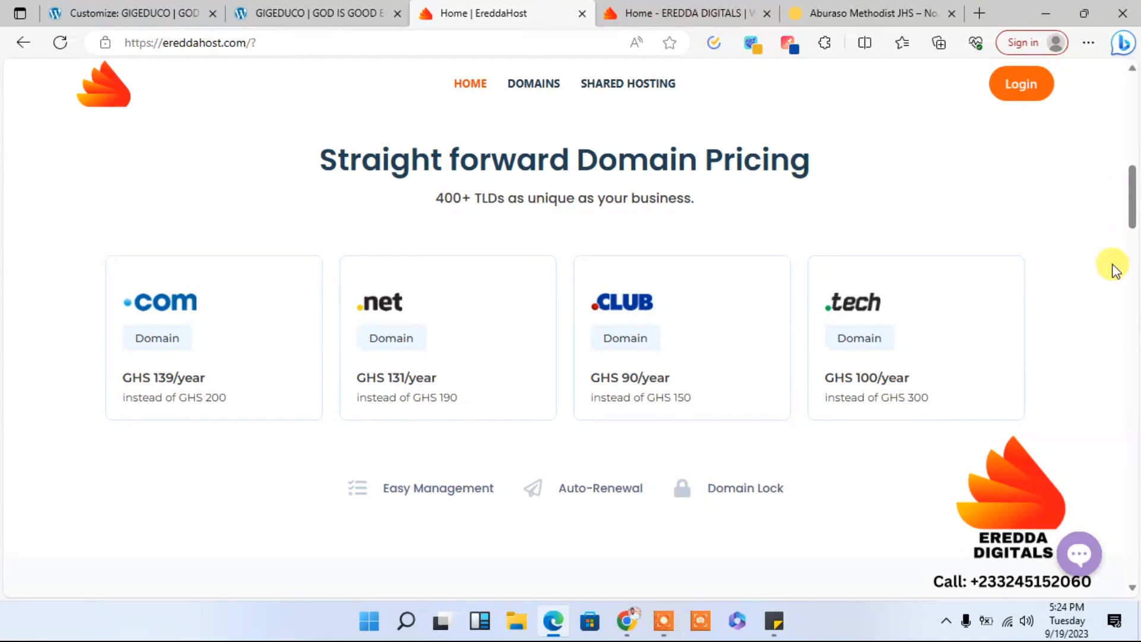
left_click_drag(1135, 212, 1133, 263)
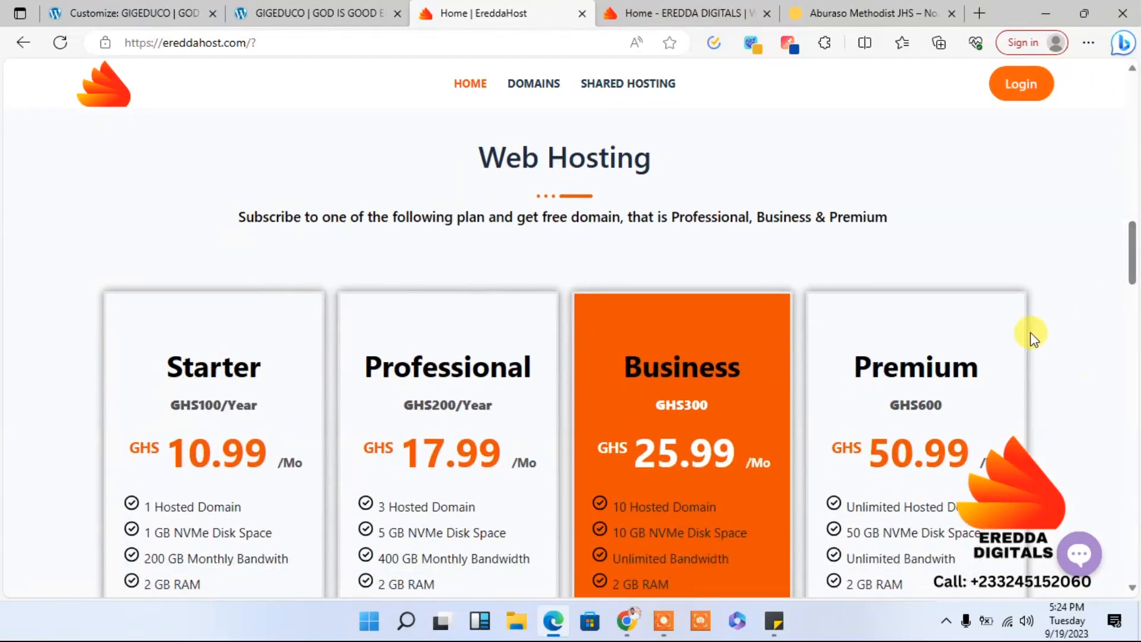
left_click(1135, 291)
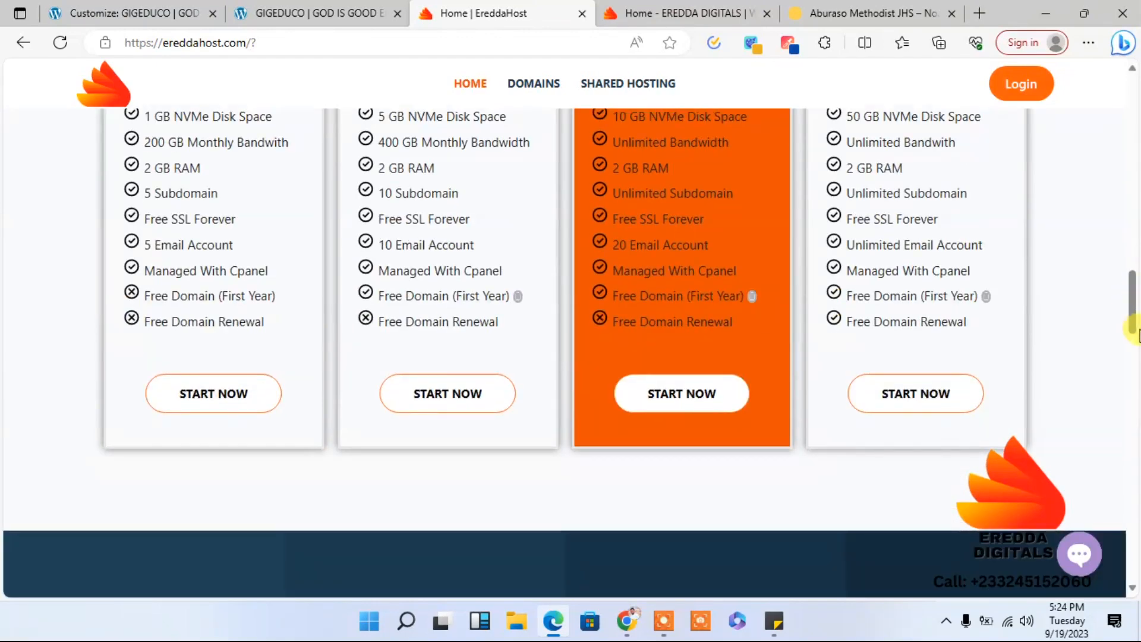
left_click_drag(1134, 315, 1133, 101)
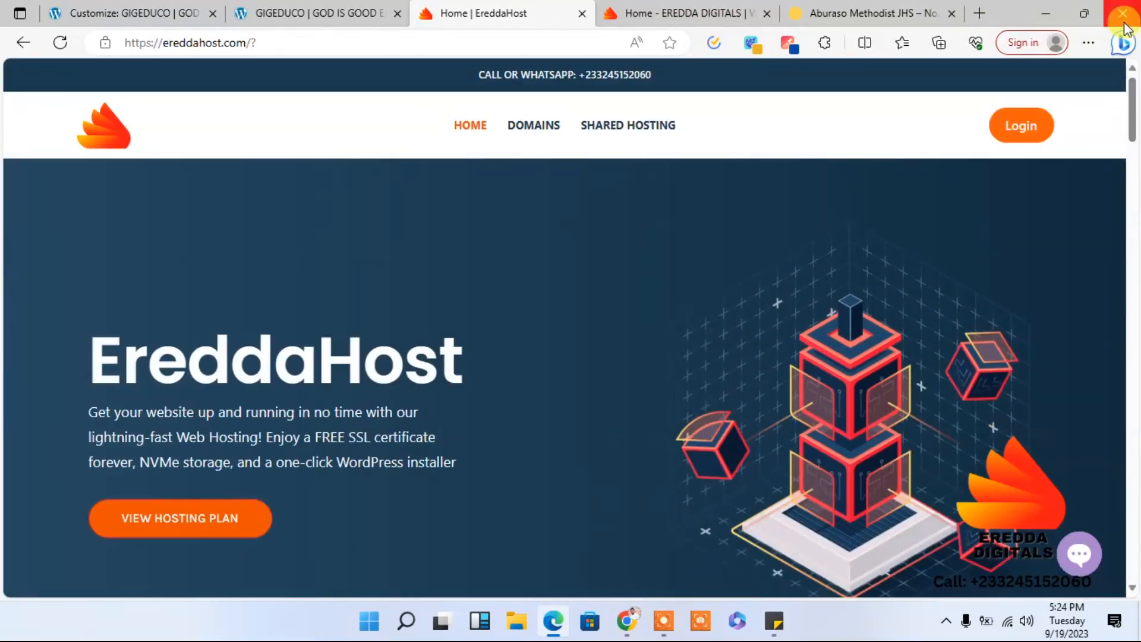
Step: Look over the EREDDA DIGITALS home page, including its Services section
left_click(633, 8)
left_click_drag(1131, 135, 1133, 182)
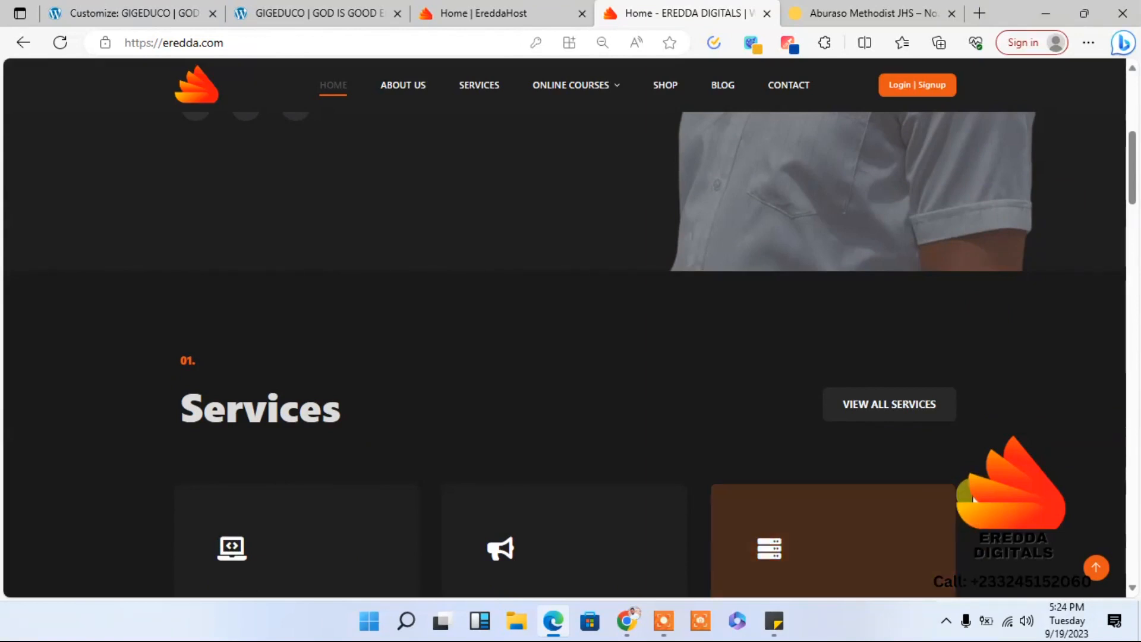
left_click_drag(1134, 173, 1134, 28)
left_click(1136, 40)
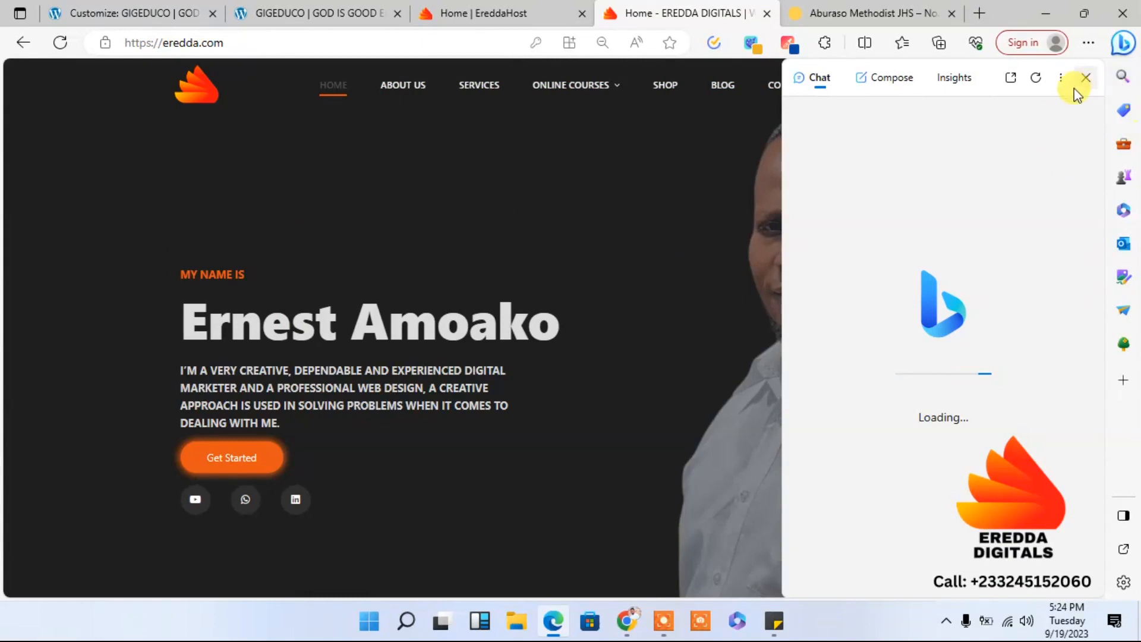
left_click(1086, 79)
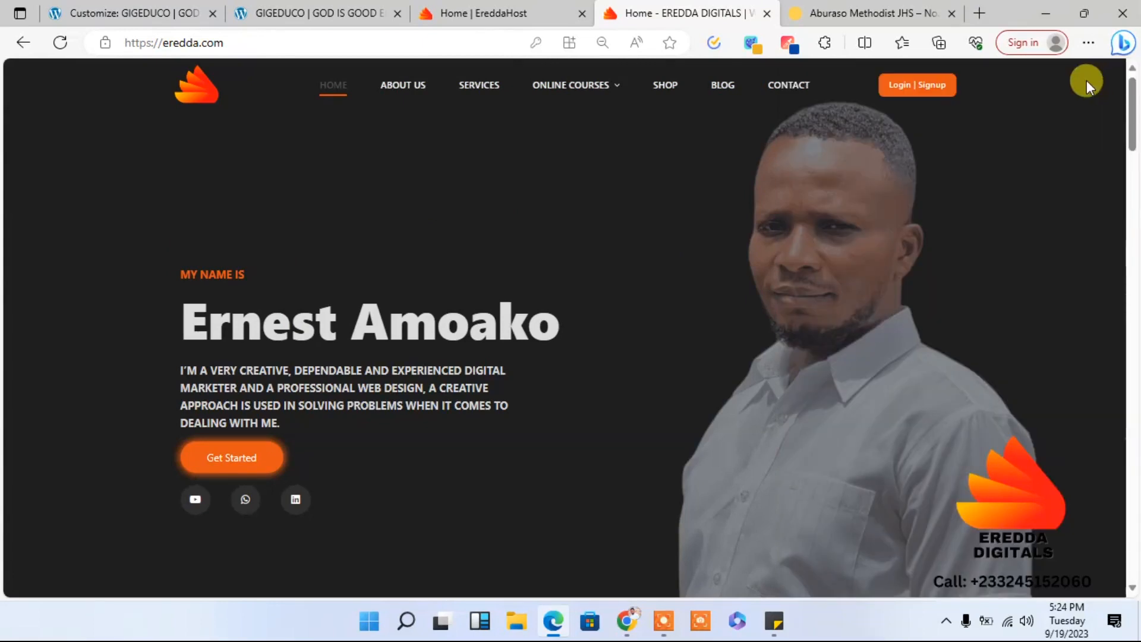
Step: Close the EREDDA DIGITALS and EreddaHost pages and compare the GIG EDUCO header with the Aburaso Methodist JHS website
left_click(768, 13)
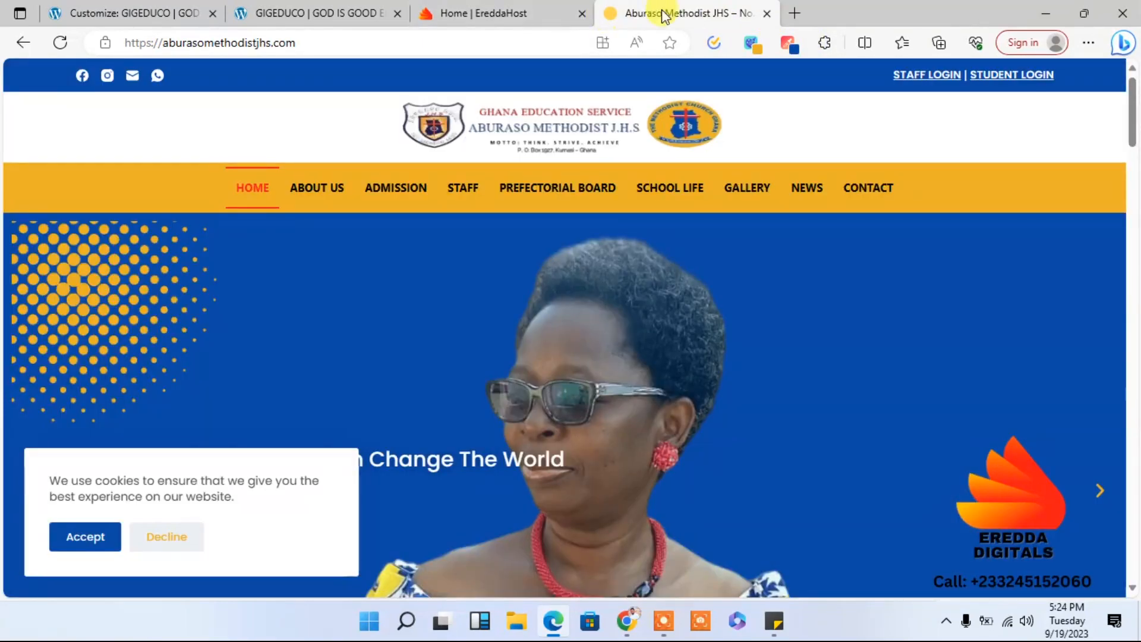
left_click(582, 13)
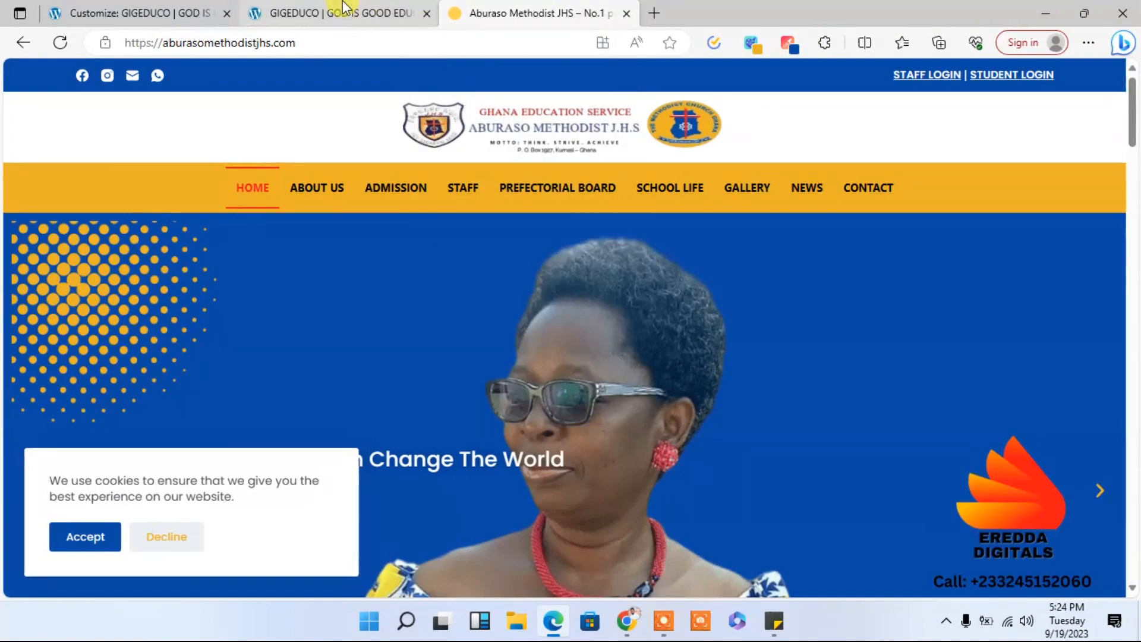
left_click(344, 9)
left_click(185, 8)
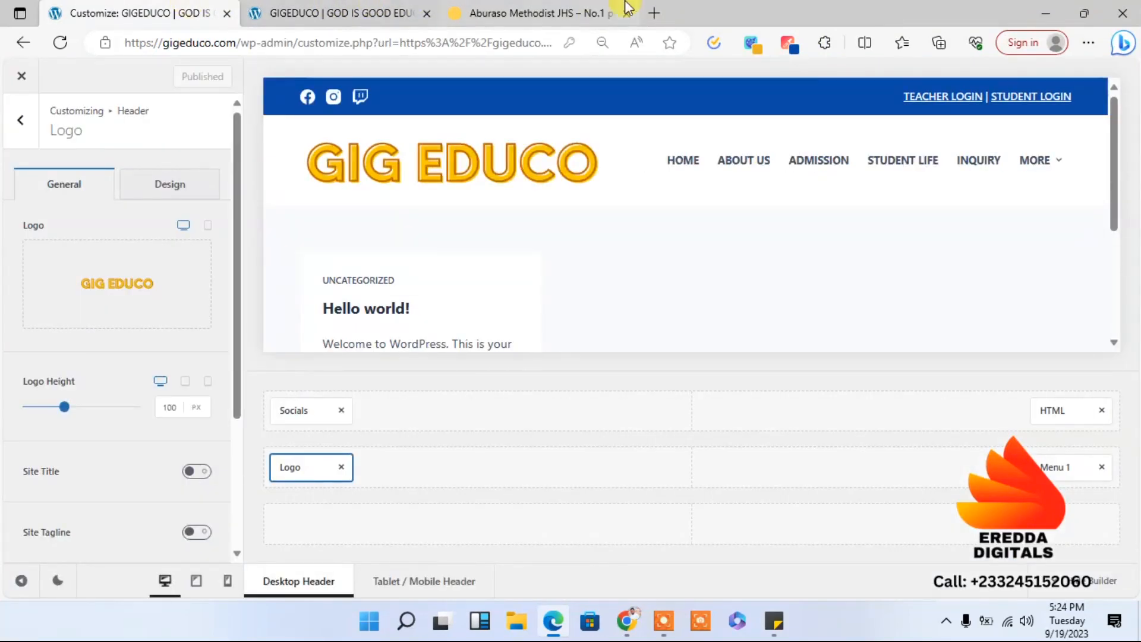
left_click(603, 7)
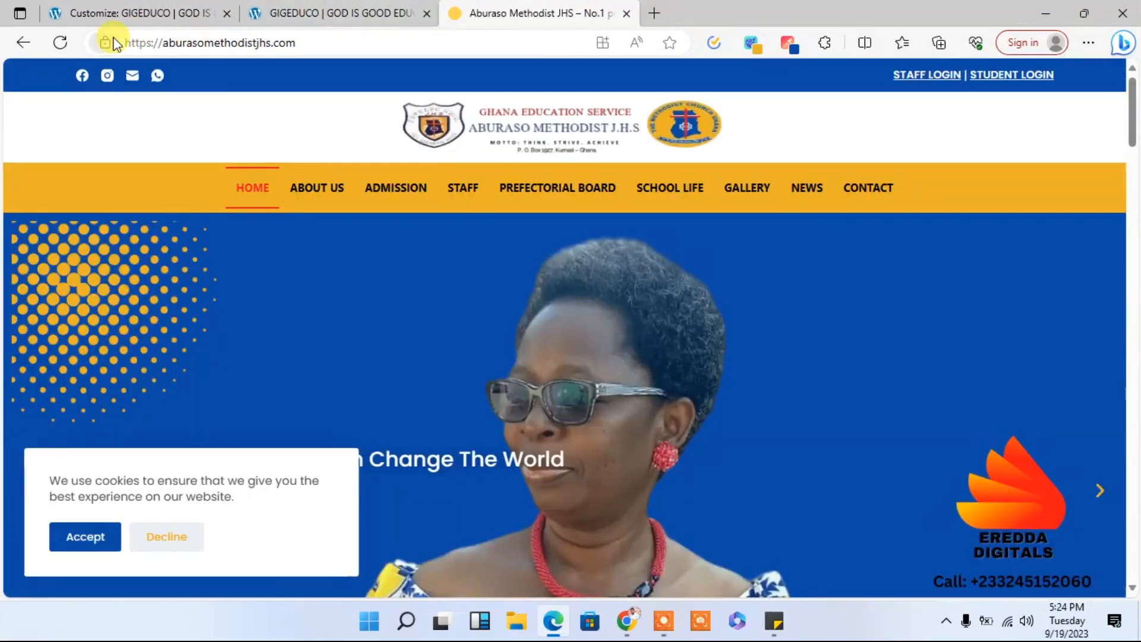
Step: Set the maximum site width to 1170 px in the customizer's general layout options and publish the change
left_click(119, 13)
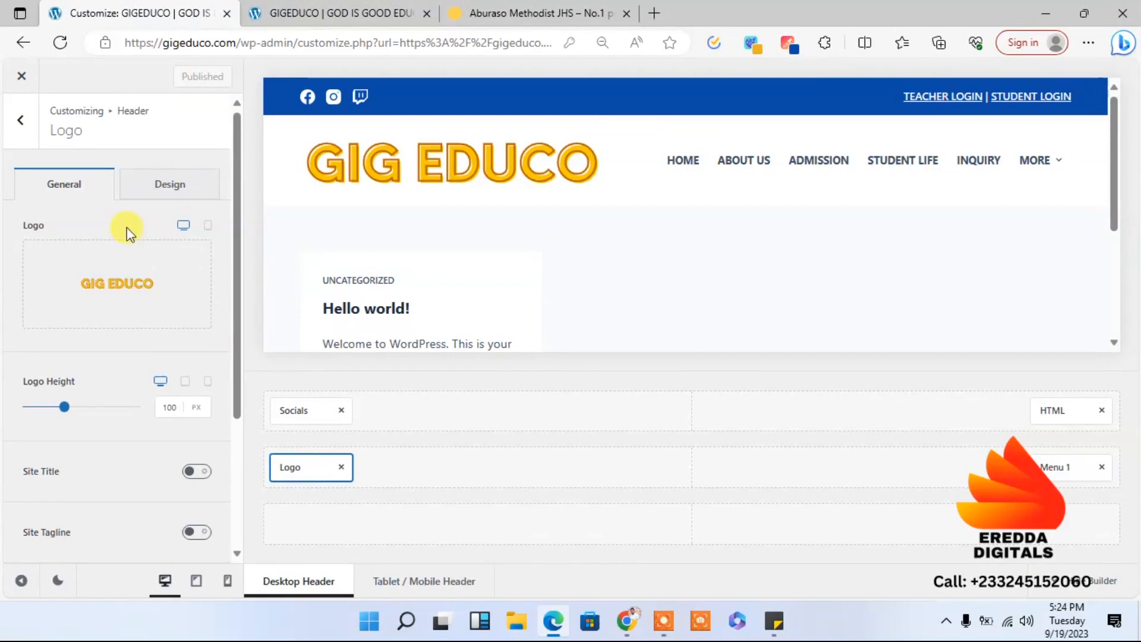
left_click(21, 146)
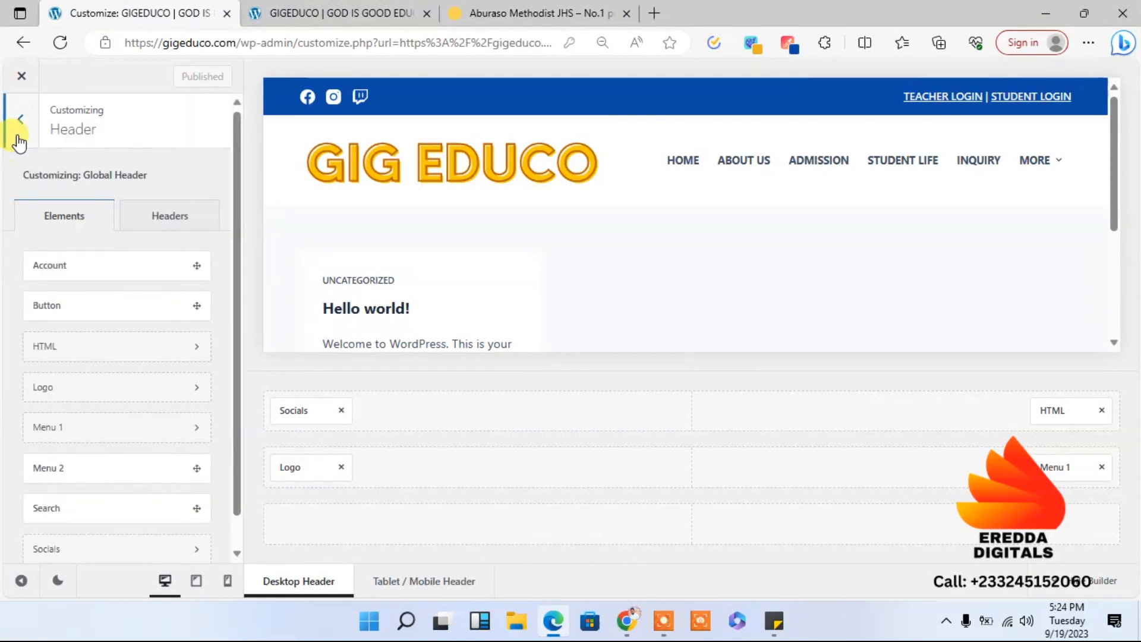
left_click(20, 141)
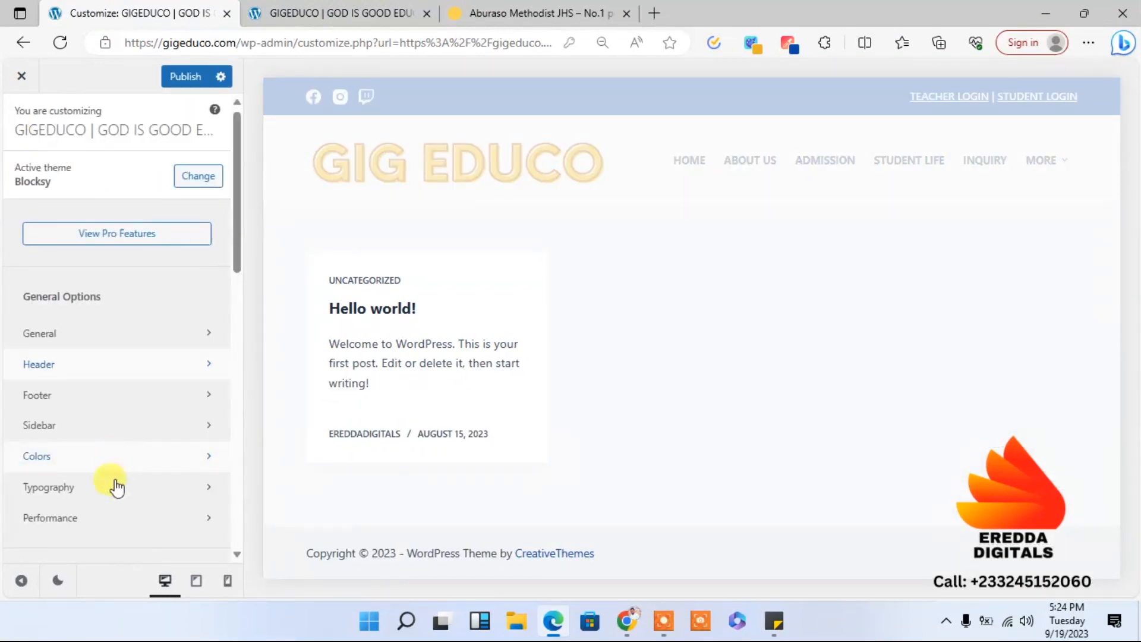
left_click(105, 337)
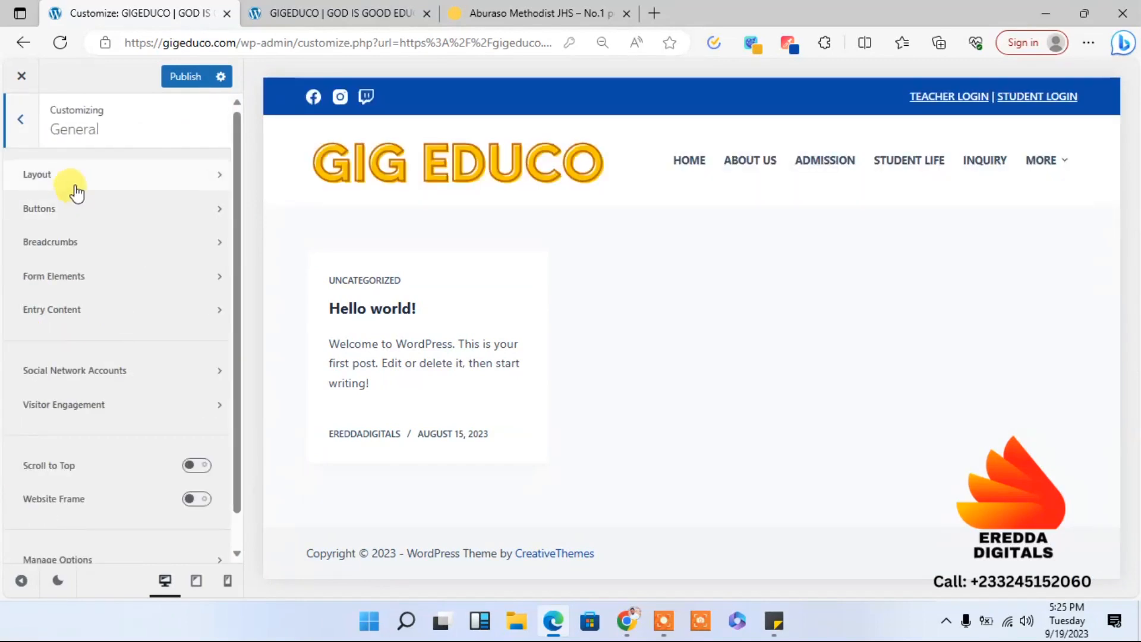
left_click(76, 190)
left_click(163, 204)
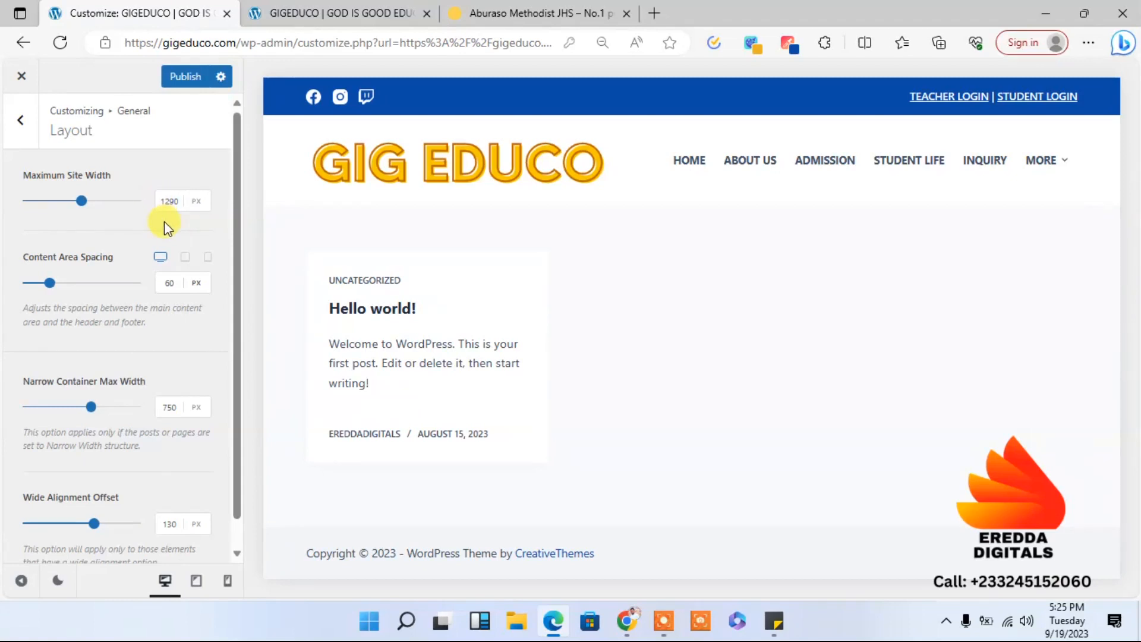
left_click(178, 201)
left_click_drag(183, 199, 136, 205)
type("11")
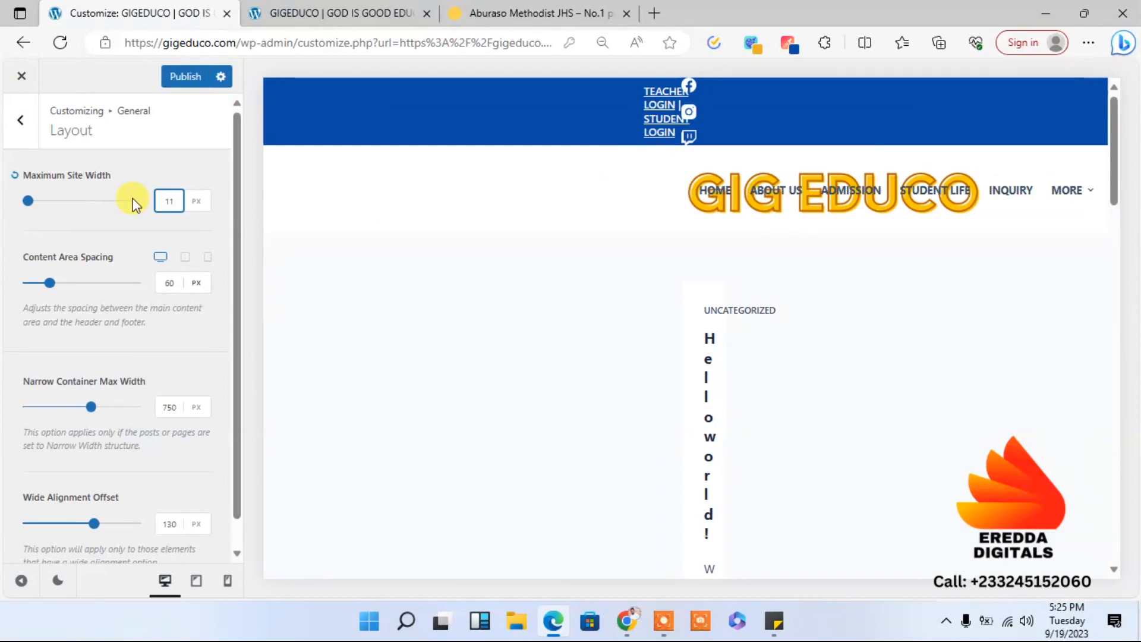
type("70")
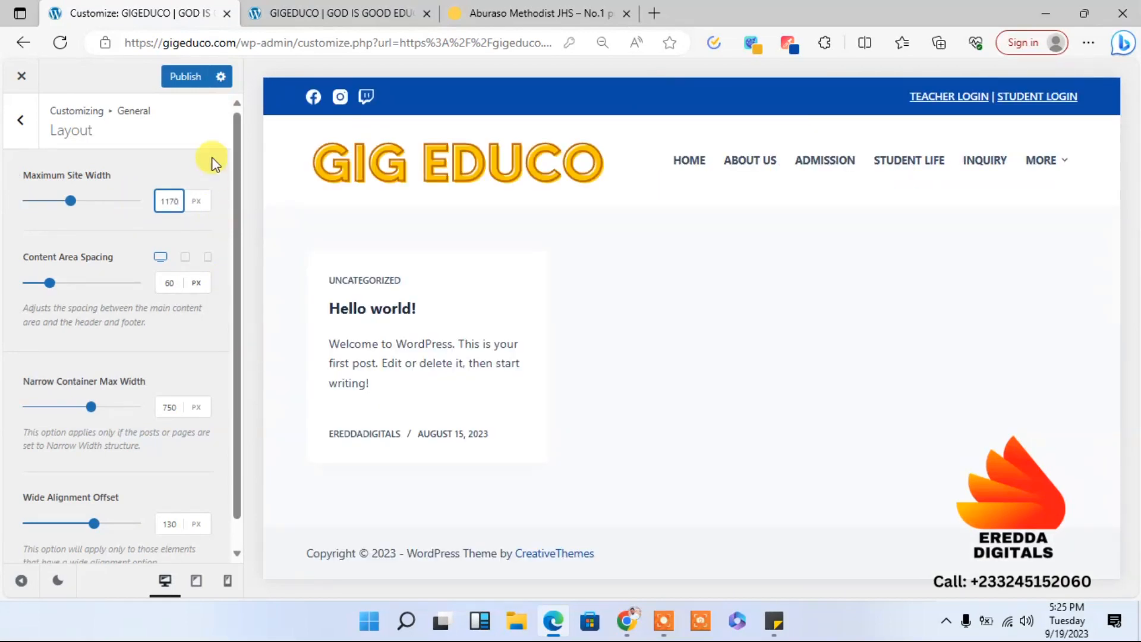
left_click(184, 83)
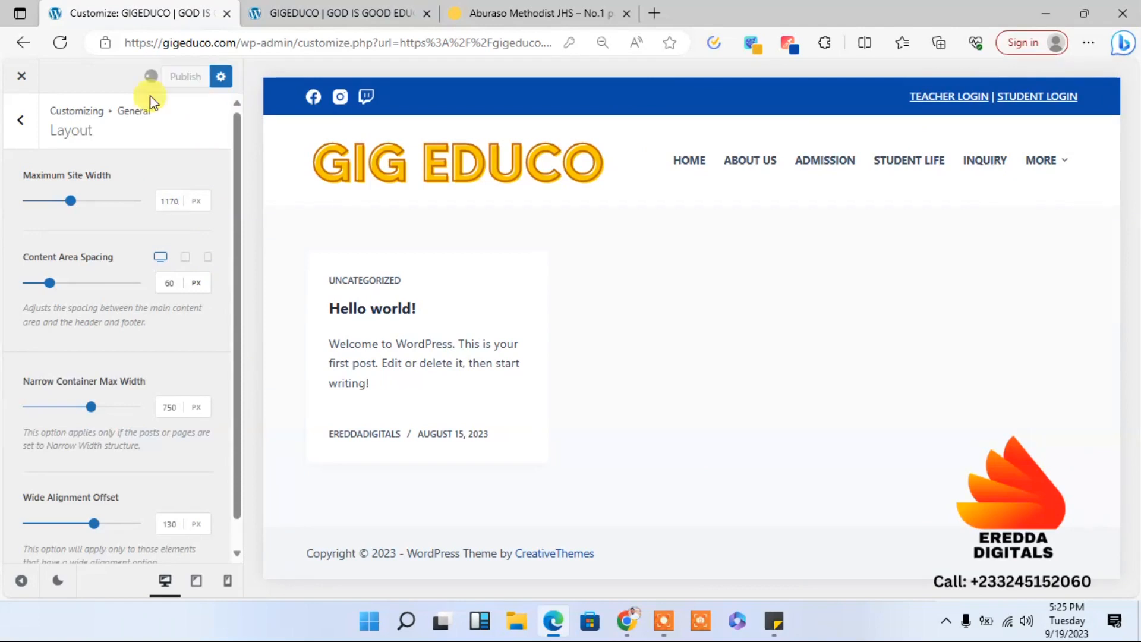
left_click(332, 13)
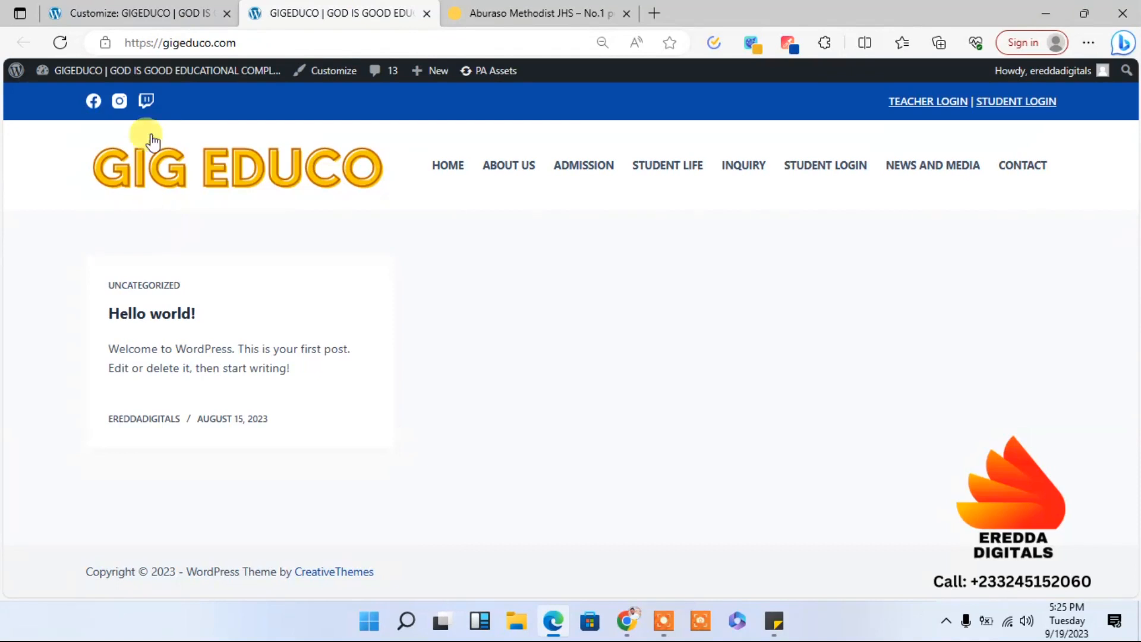
left_click(64, 42)
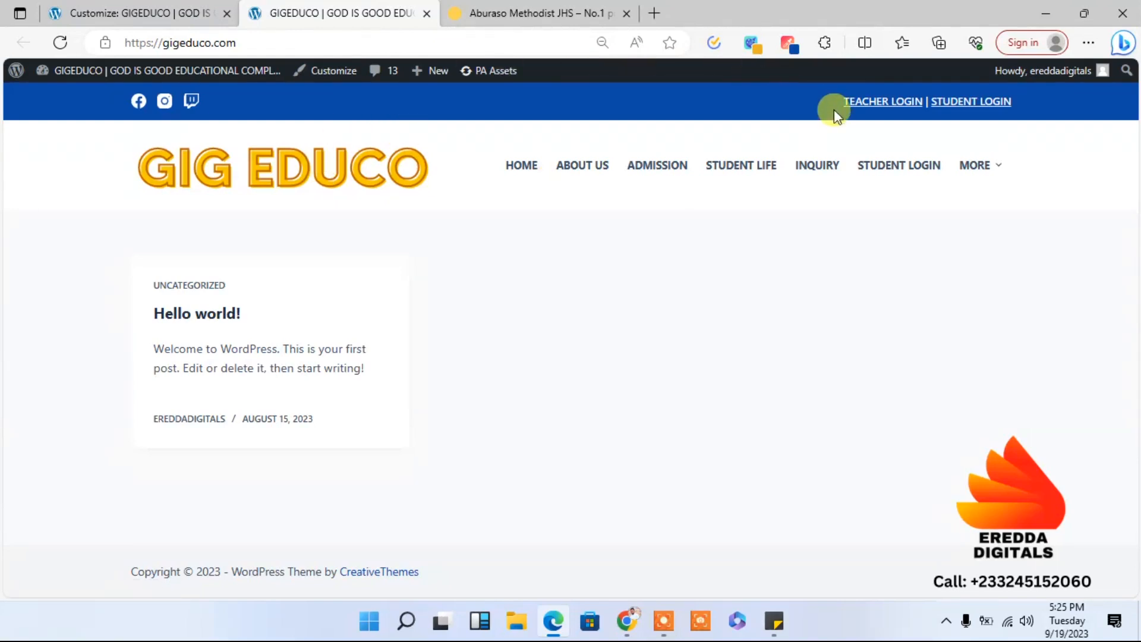
left_click(217, 43)
key("ctrl+c")
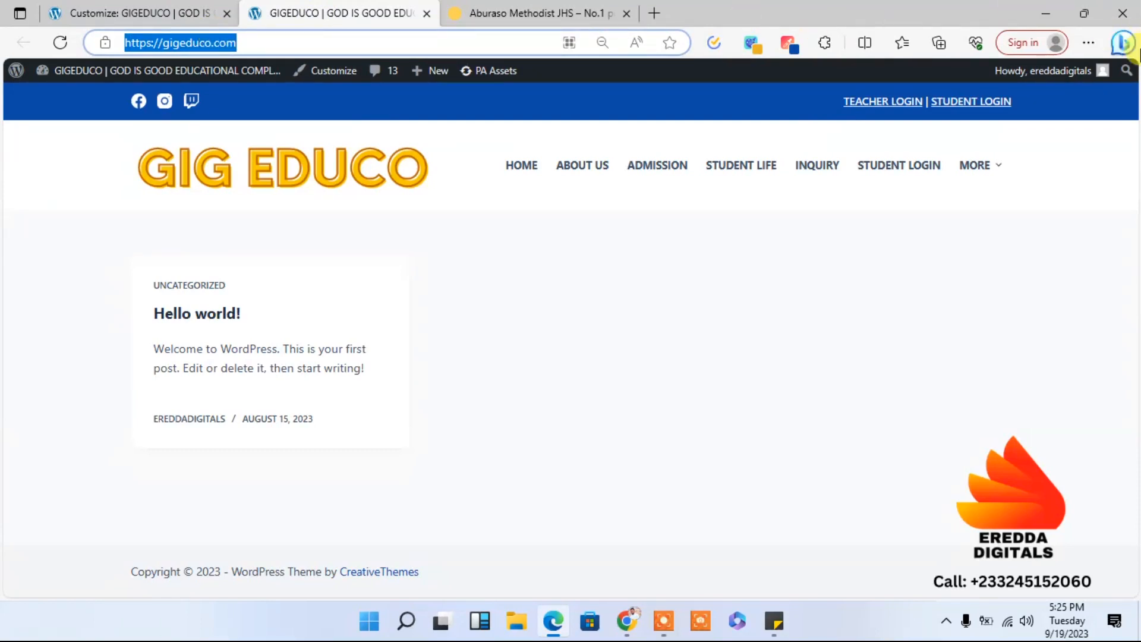
left_click(1081, 46)
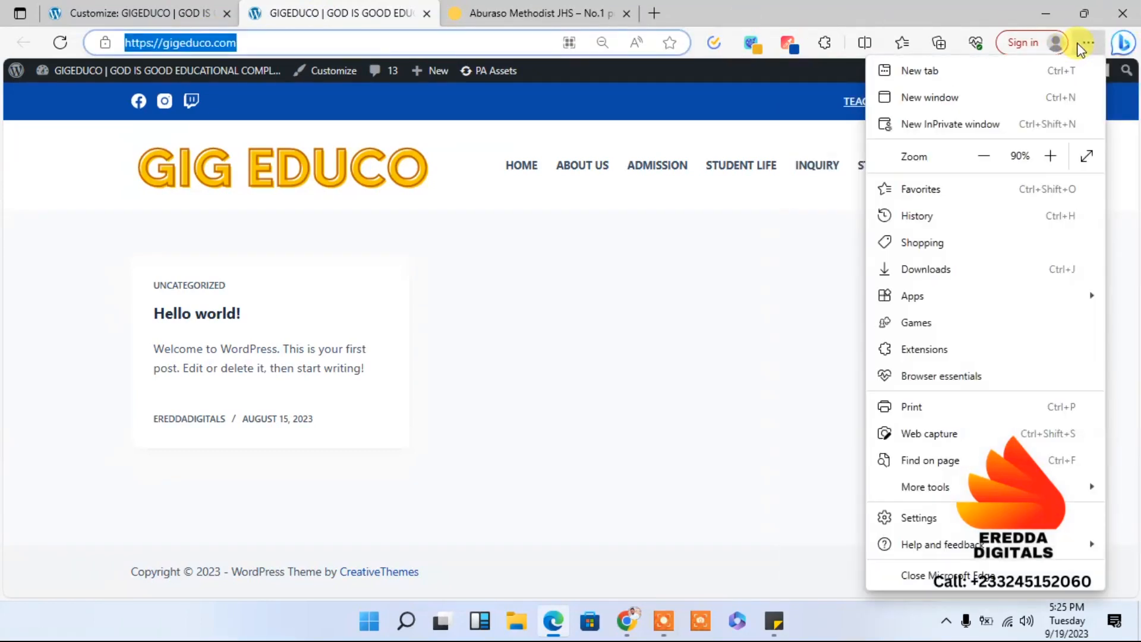
left_click(980, 125)
key("ctrl+v")
key("Return")
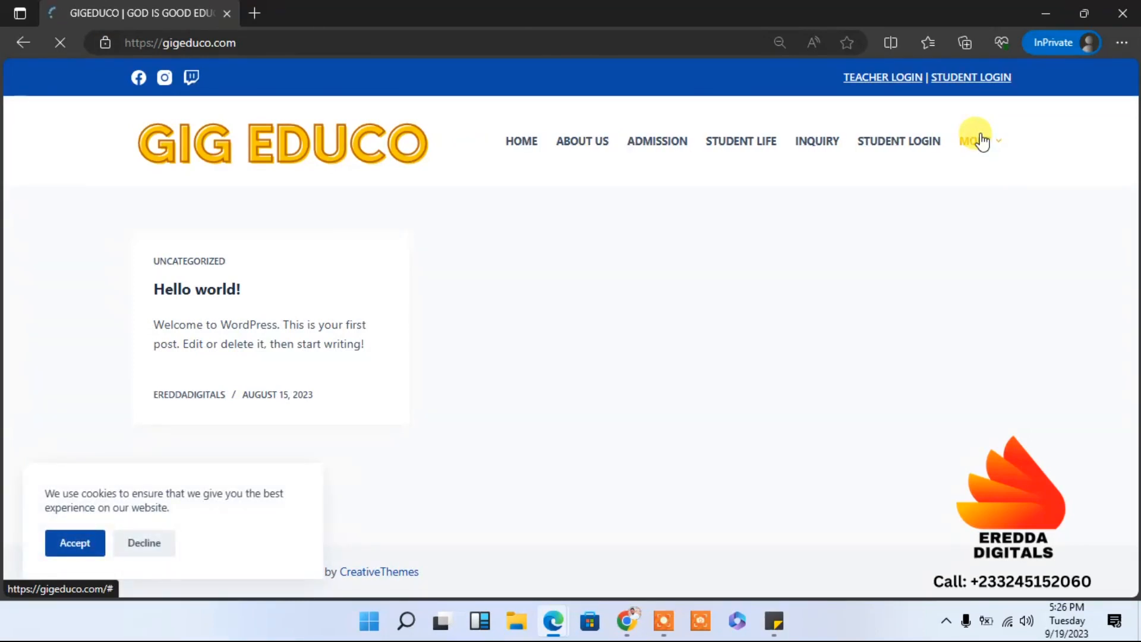
Step: Test the Teacher Login and Student Login links, return to the home page through the logo and close the InPrivate window
left_click(902, 88)
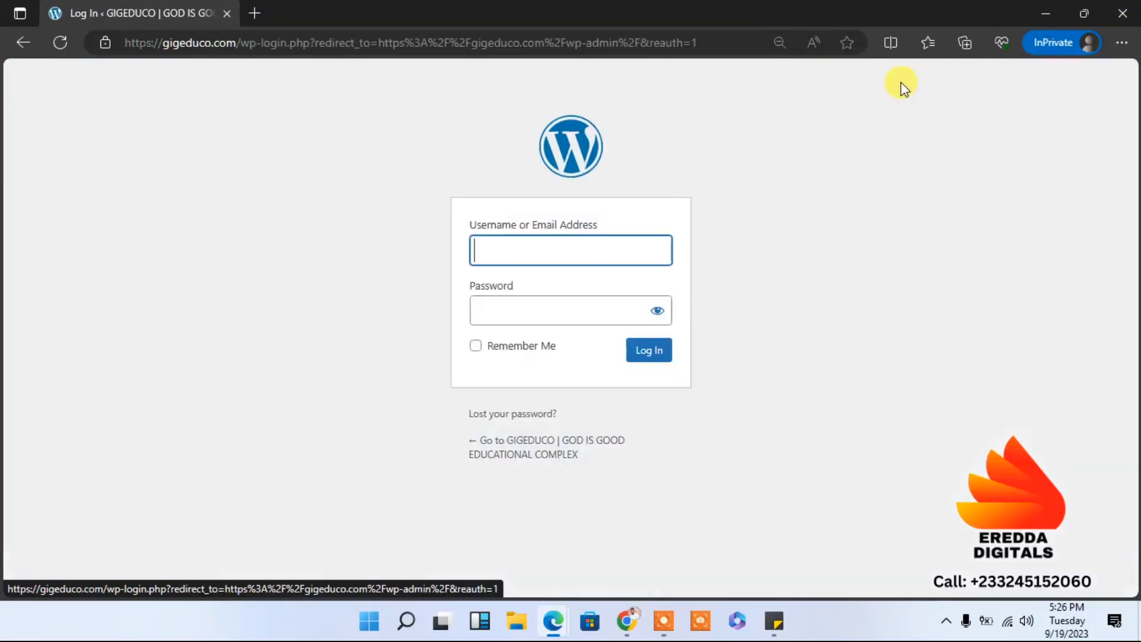
left_click(21, 43)
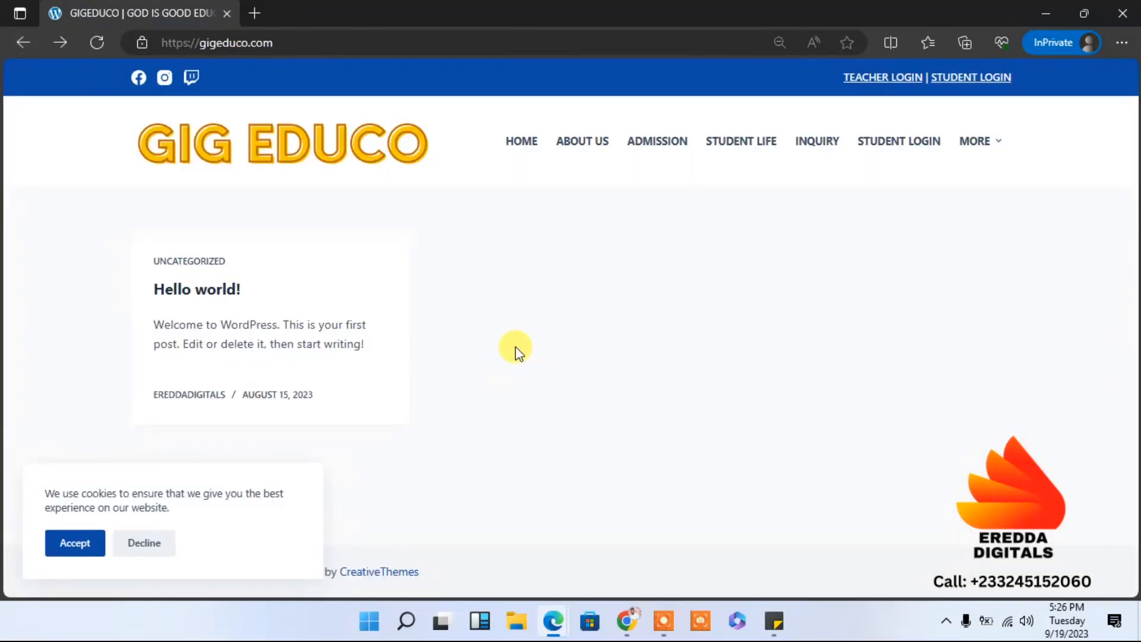
left_click(972, 82)
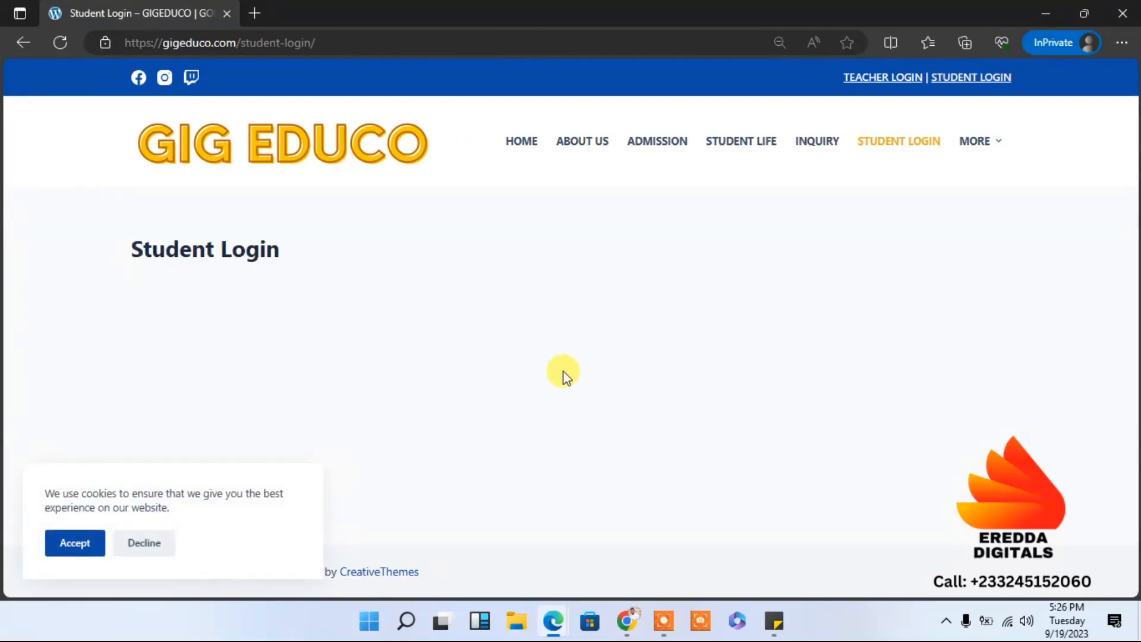
left_click(319, 141)
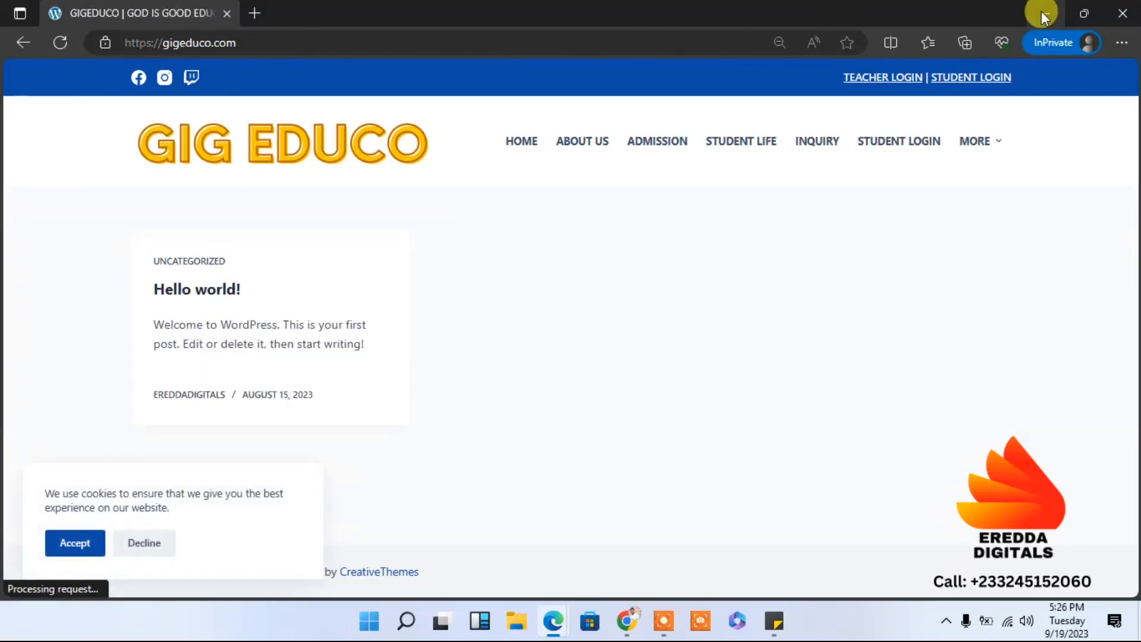
left_click(1122, 13)
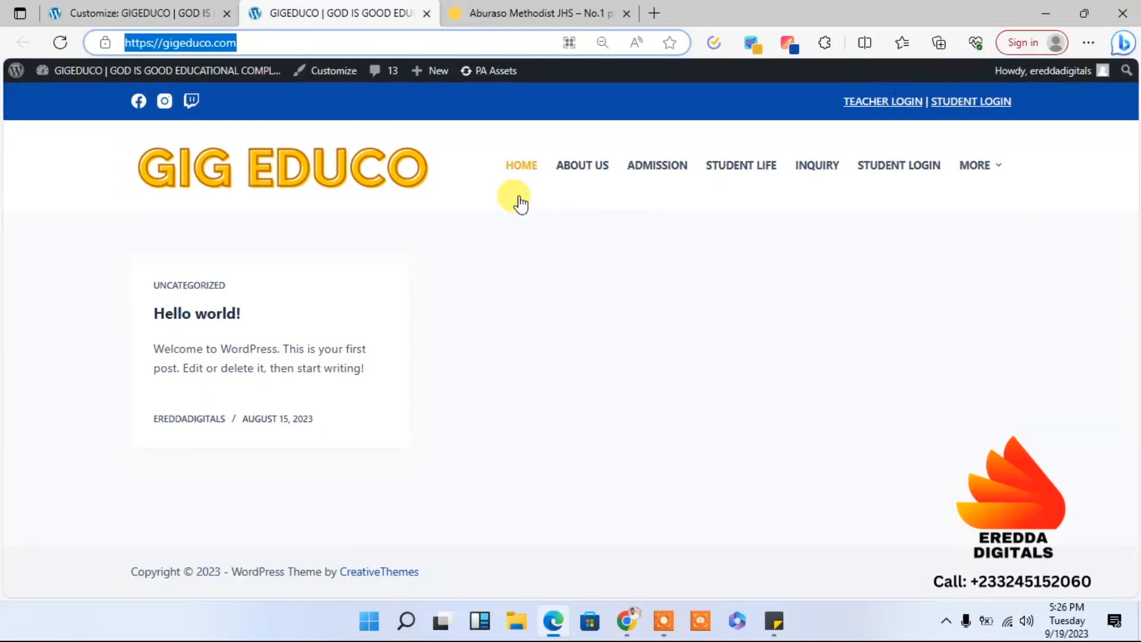
Step: Exit the theme customizer and open the WordPress dashboard of the GIG EDUCO site
left_click(114, 13)
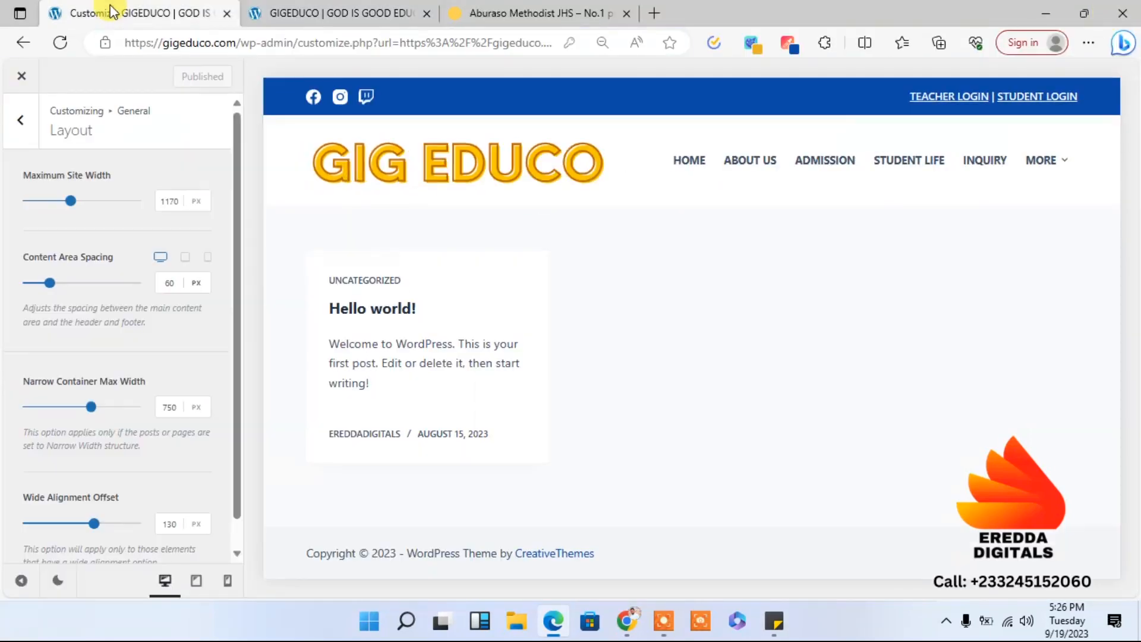
left_click(21, 79)
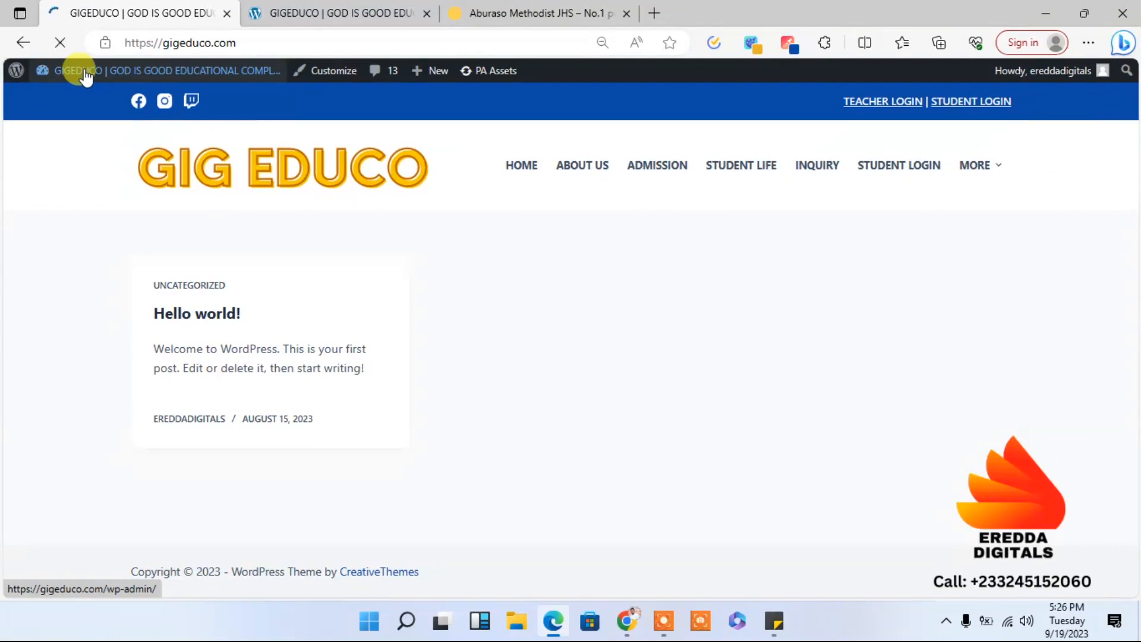
mouse_move(85, 74)
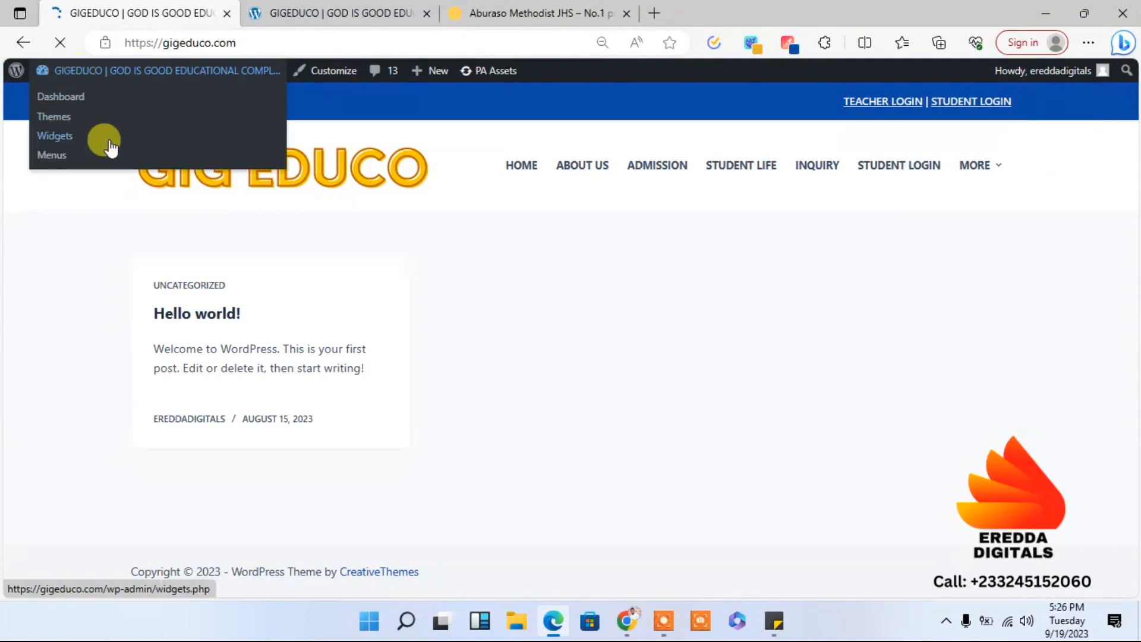
left_click(78, 104)
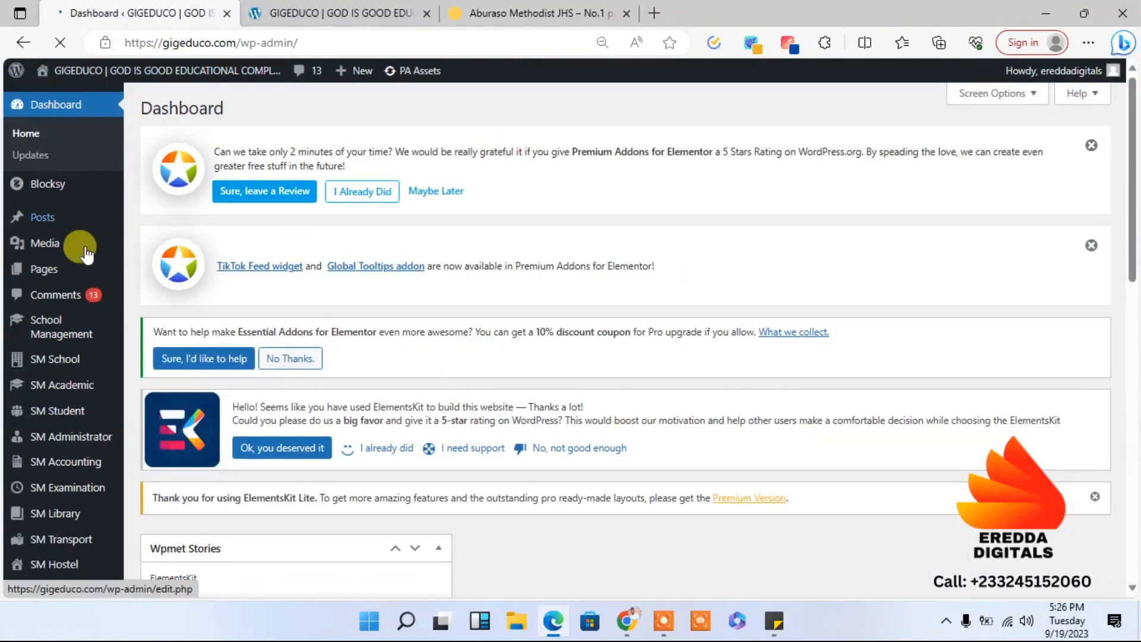
Step: Copy the [school_management_account] shortcode for the login form and student dashboard from the School Management settings
mouse_move(74, 333)
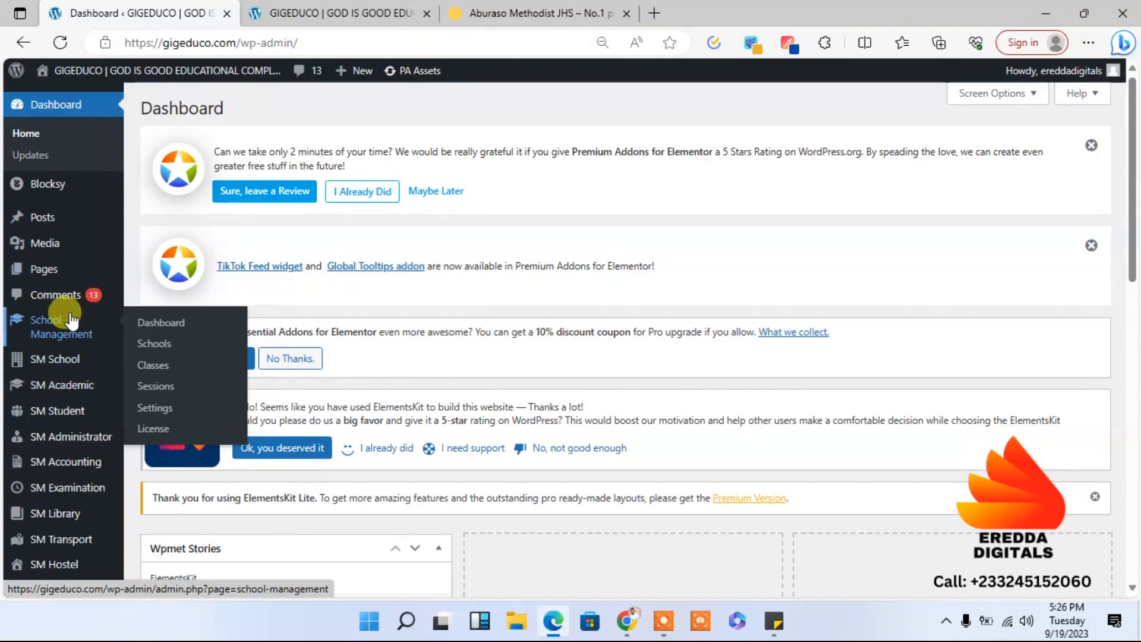
left_click(151, 409)
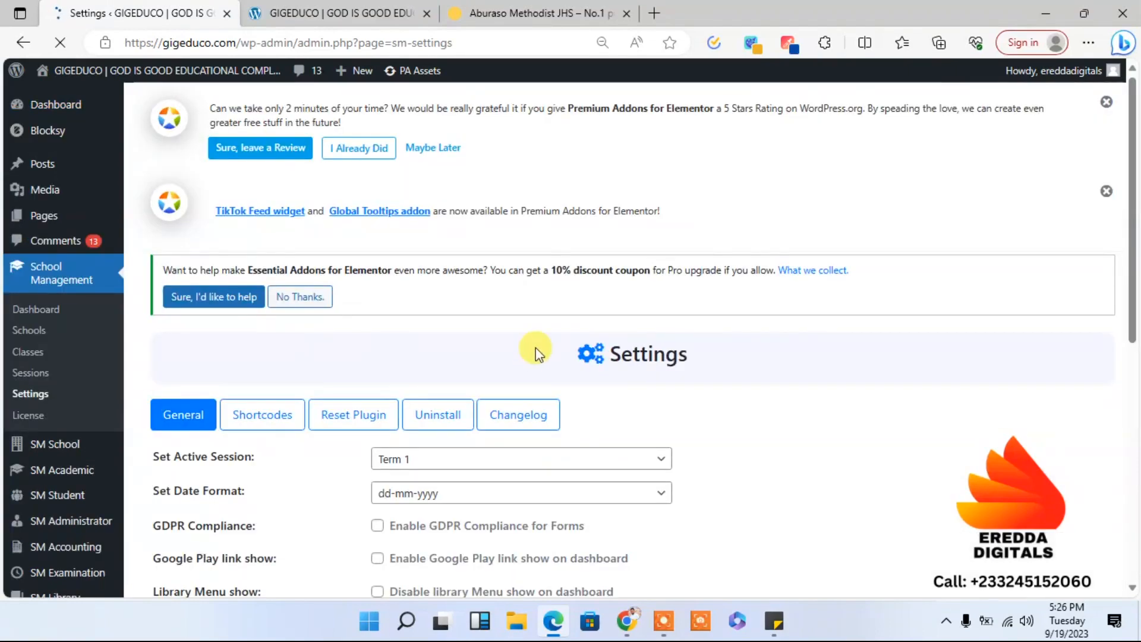
left_click(265, 416)
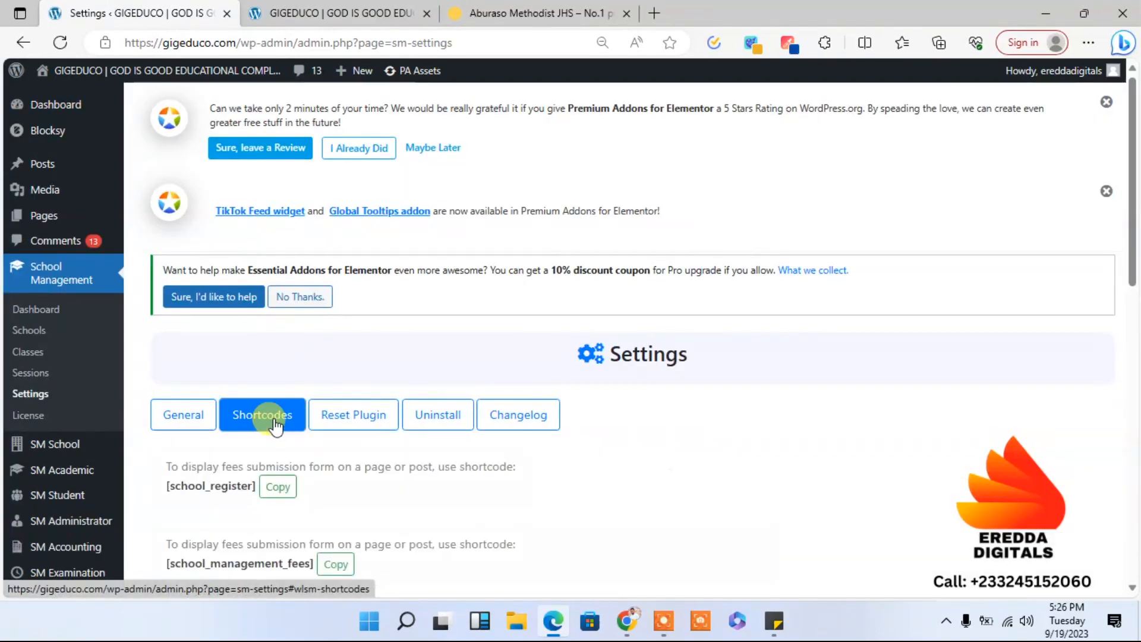
left_click_drag(1136, 122, 1103, 212)
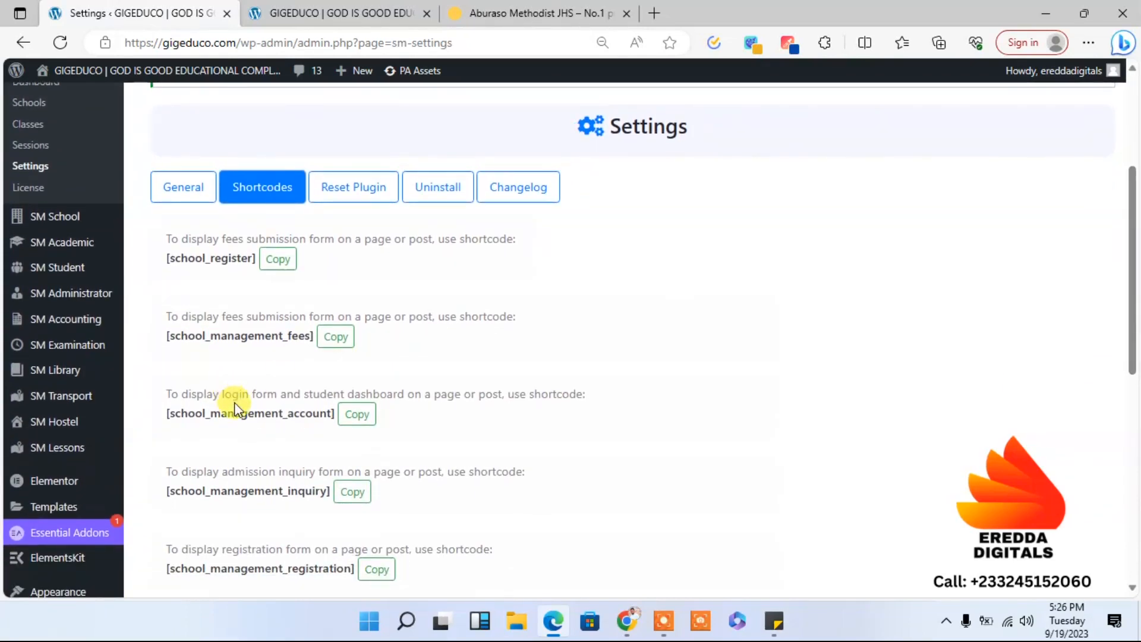
left_click(357, 420)
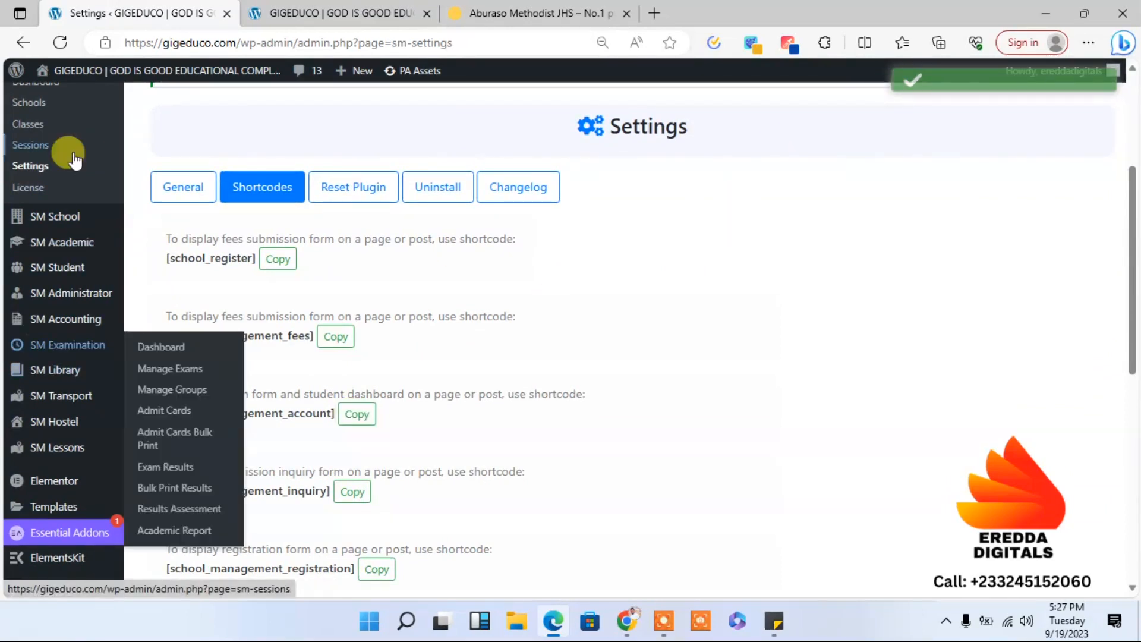
left_click_drag(1135, 347, 1113, 155)
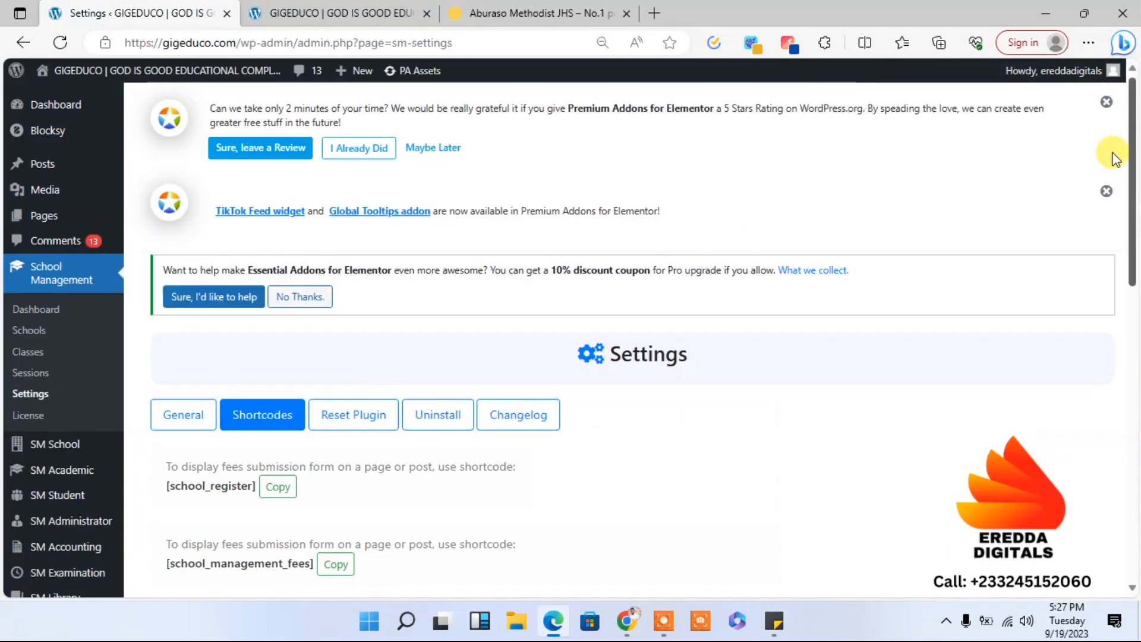
Step: Open the Student Login page of the GIG EDUCO site for editing from the list of all pages
left_click(40, 218)
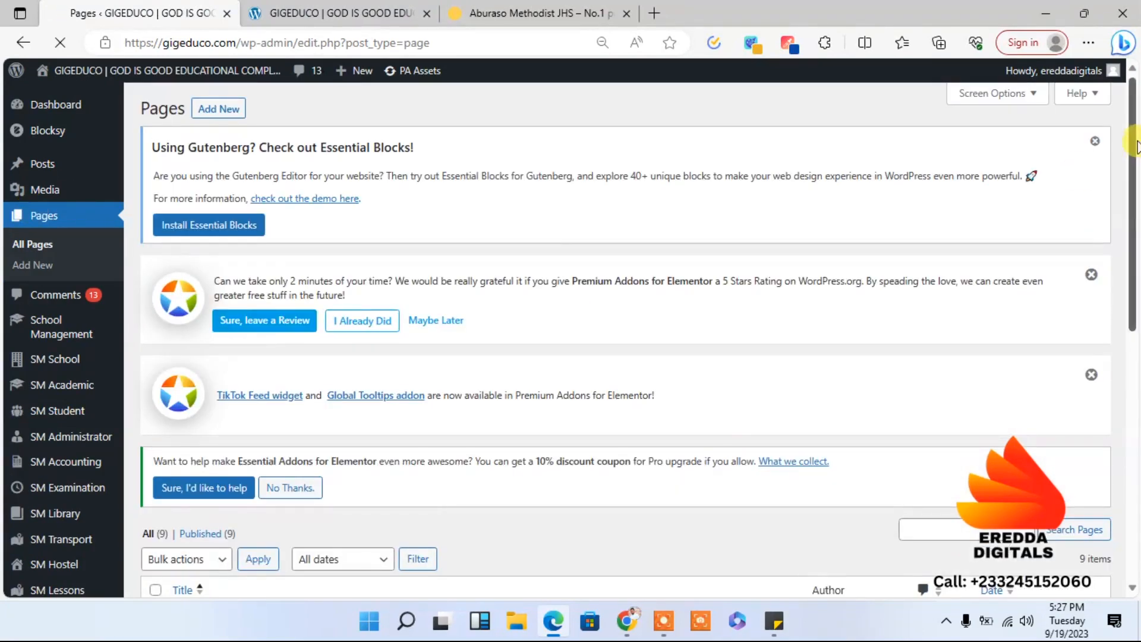
left_click_drag(1136, 146, 1135, 416)
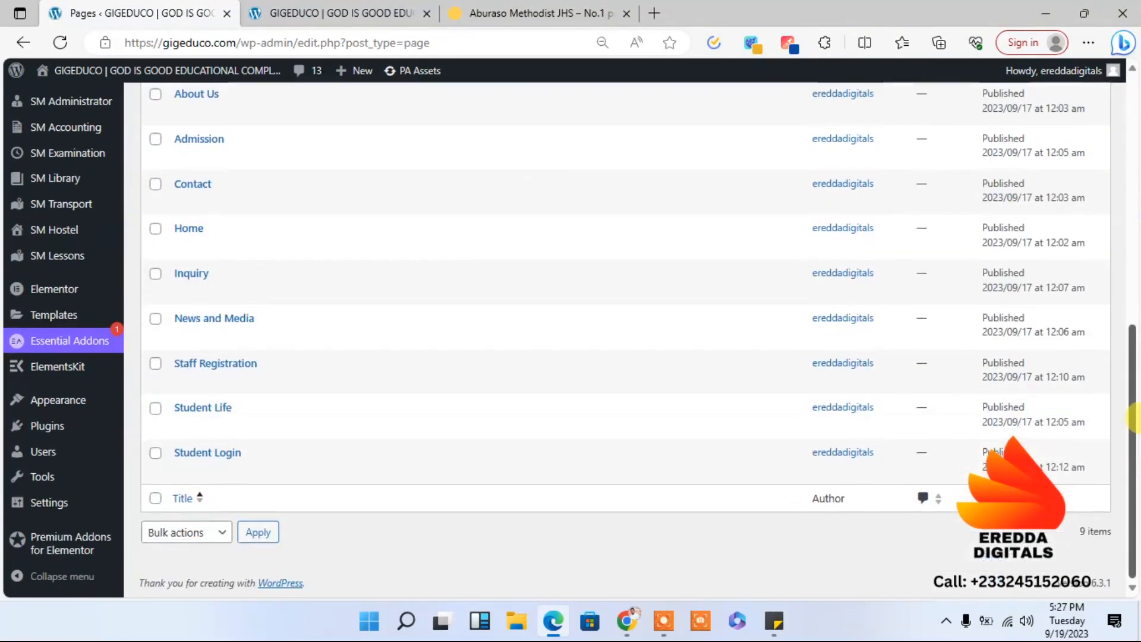
mouse_move(234, 462)
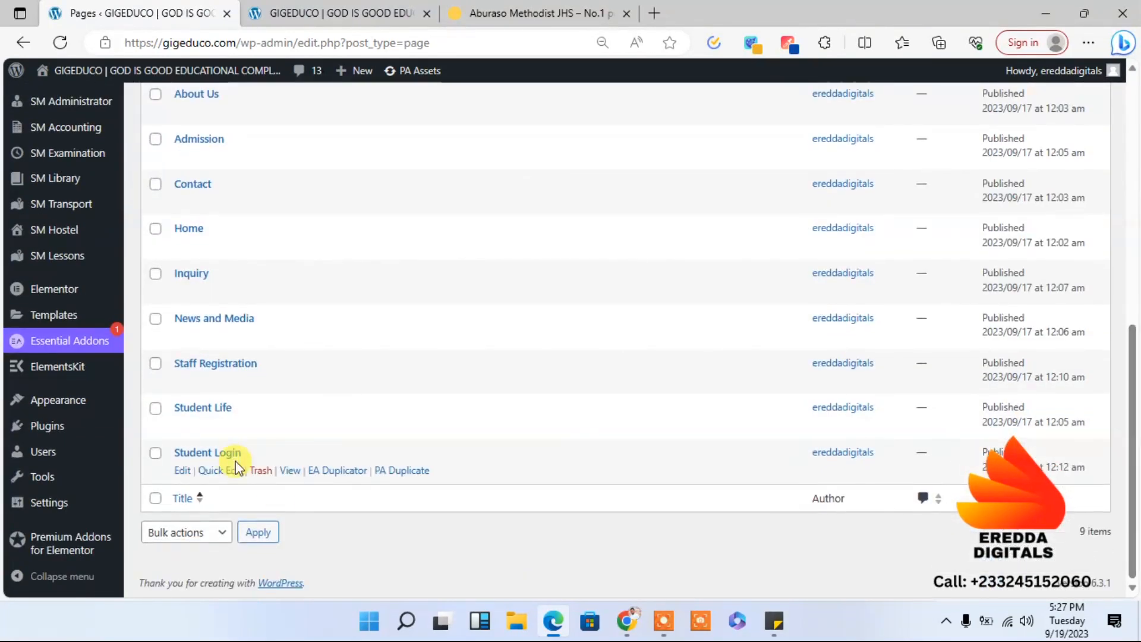
left_click(182, 470)
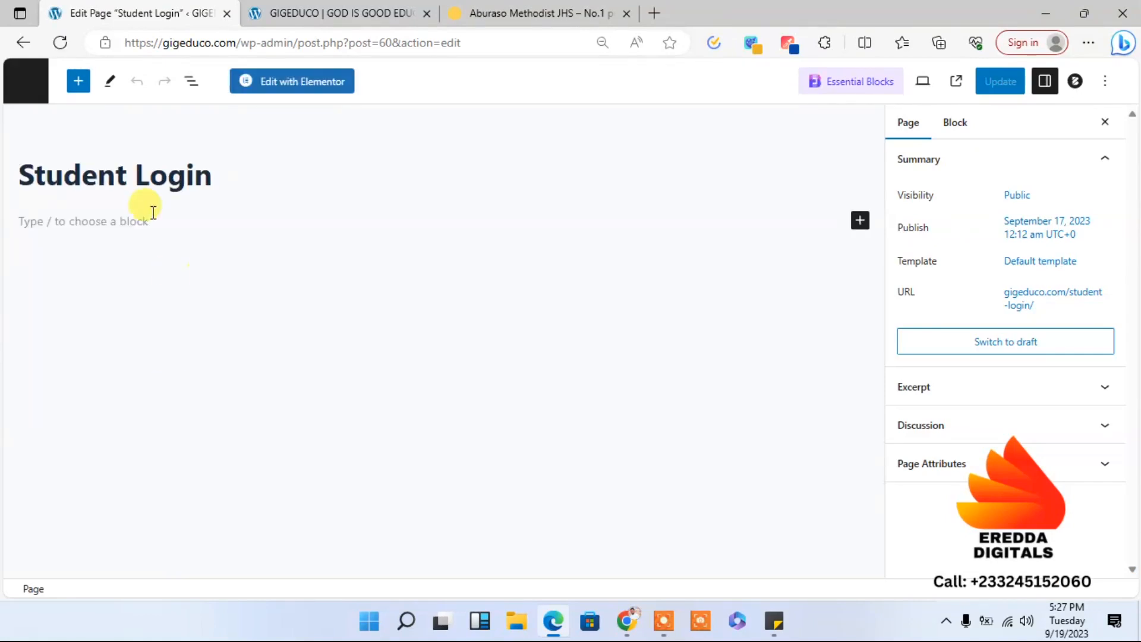
Step: Insert the [school_management_account] shortcode in the body of the Student Login page and update the page
left_click(147, 223)
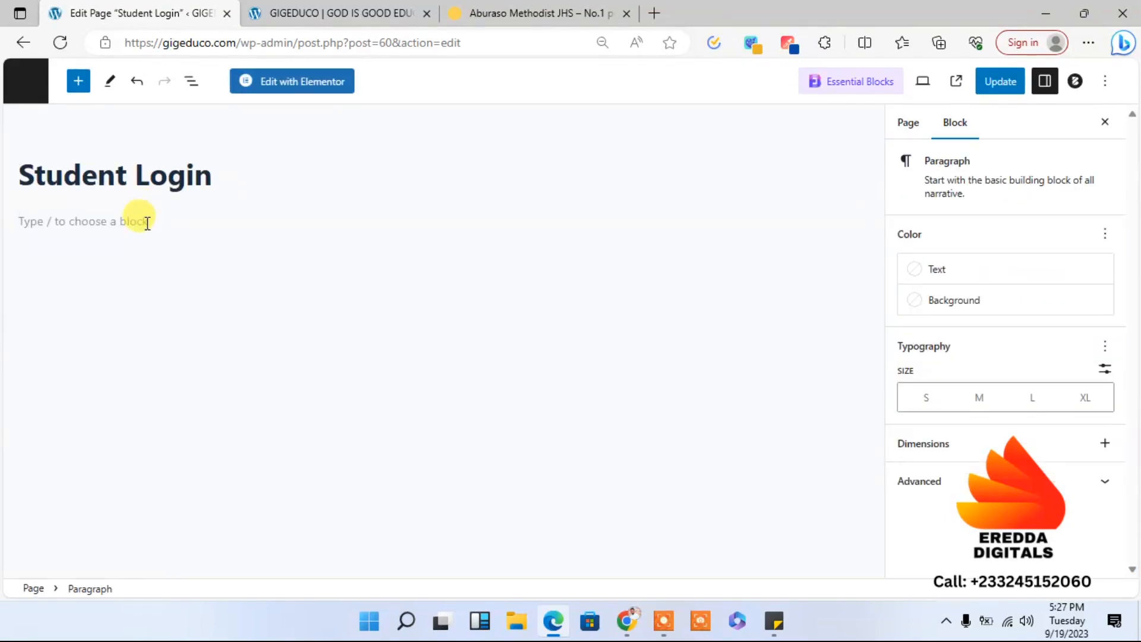
type("[school_management_account]")
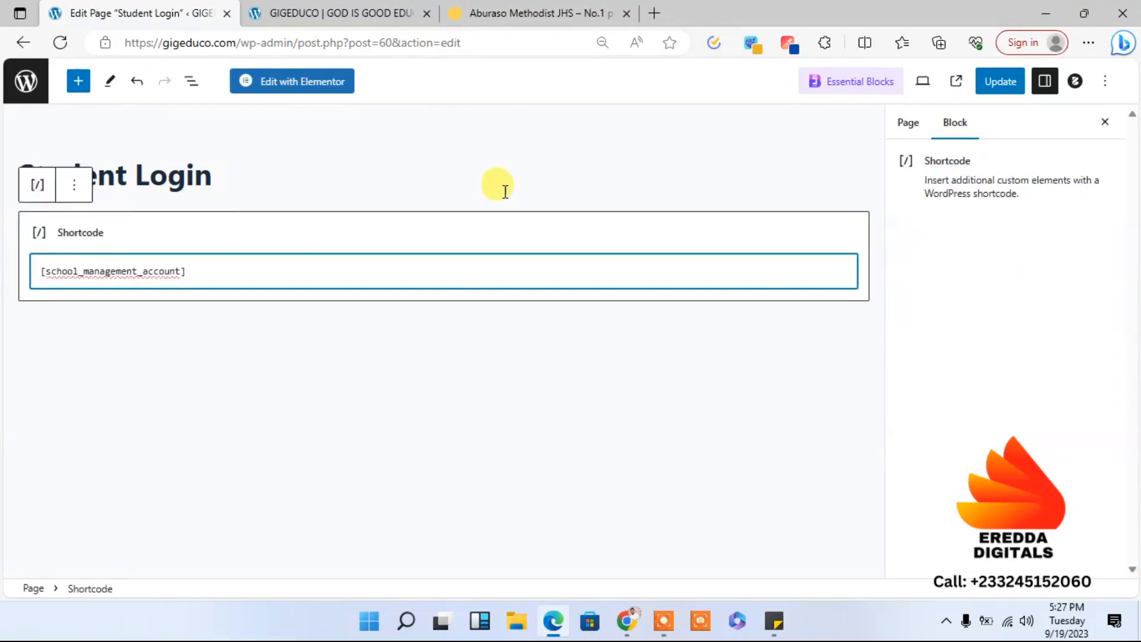
left_click(992, 86)
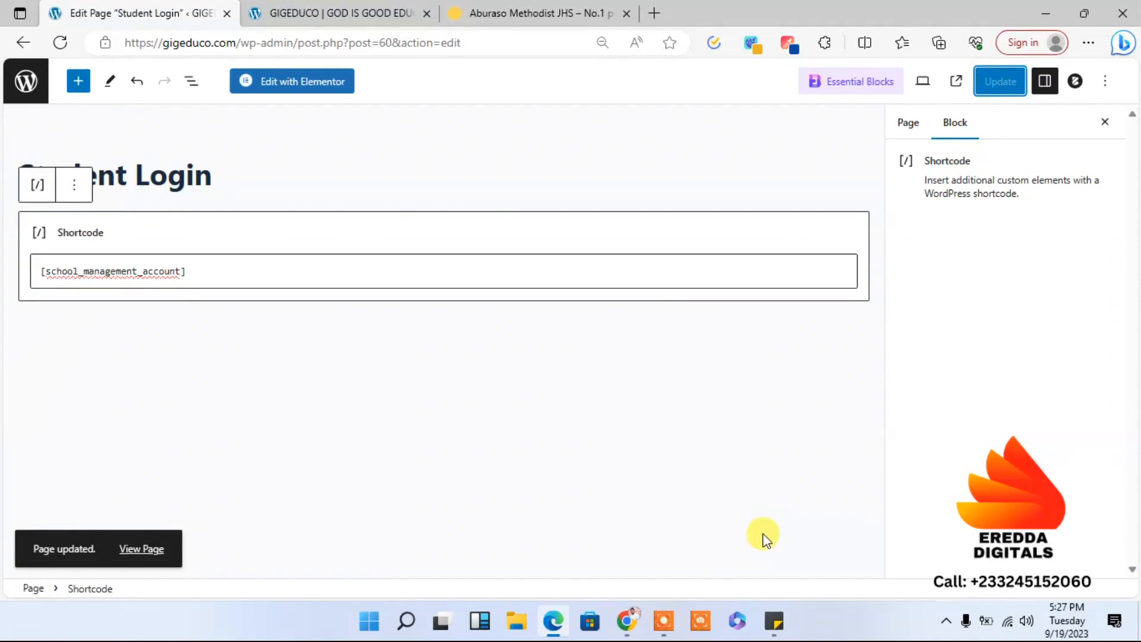
Step: Open gigeduco.com in a new InPrivate window
mouse_move(556, 623)
left_click(1104, 88)
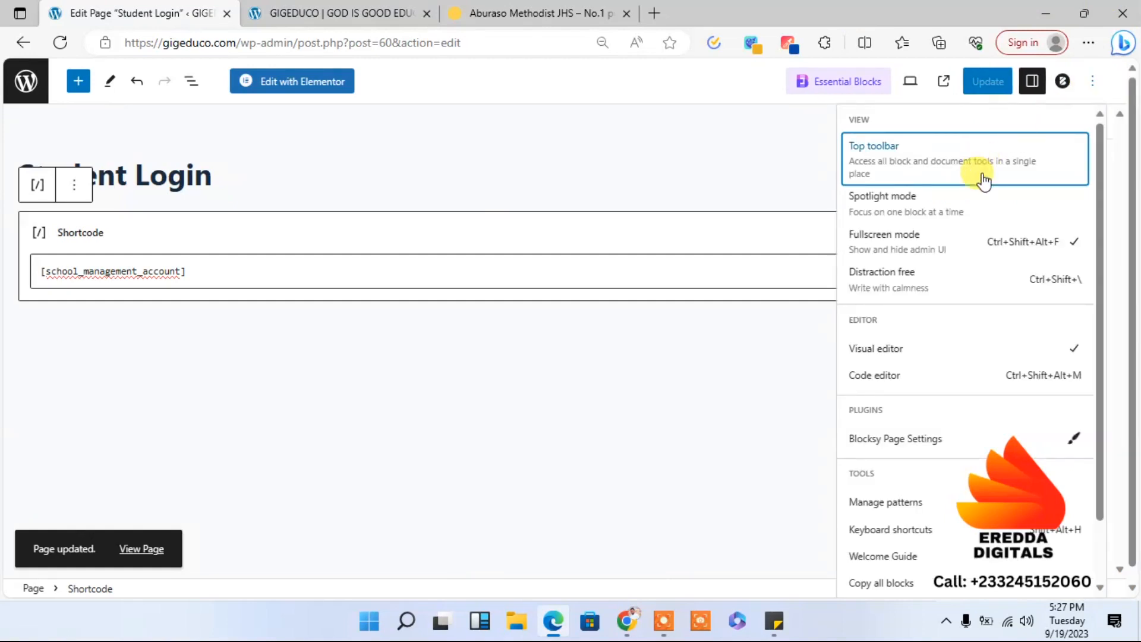
left_click(754, 130)
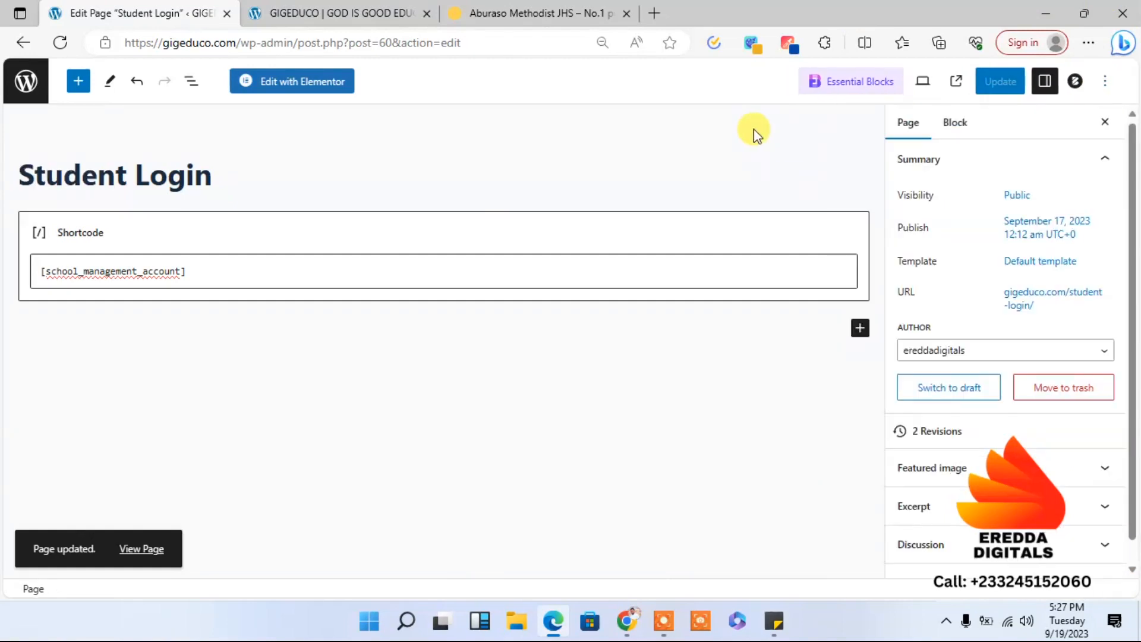
left_click(1088, 43)
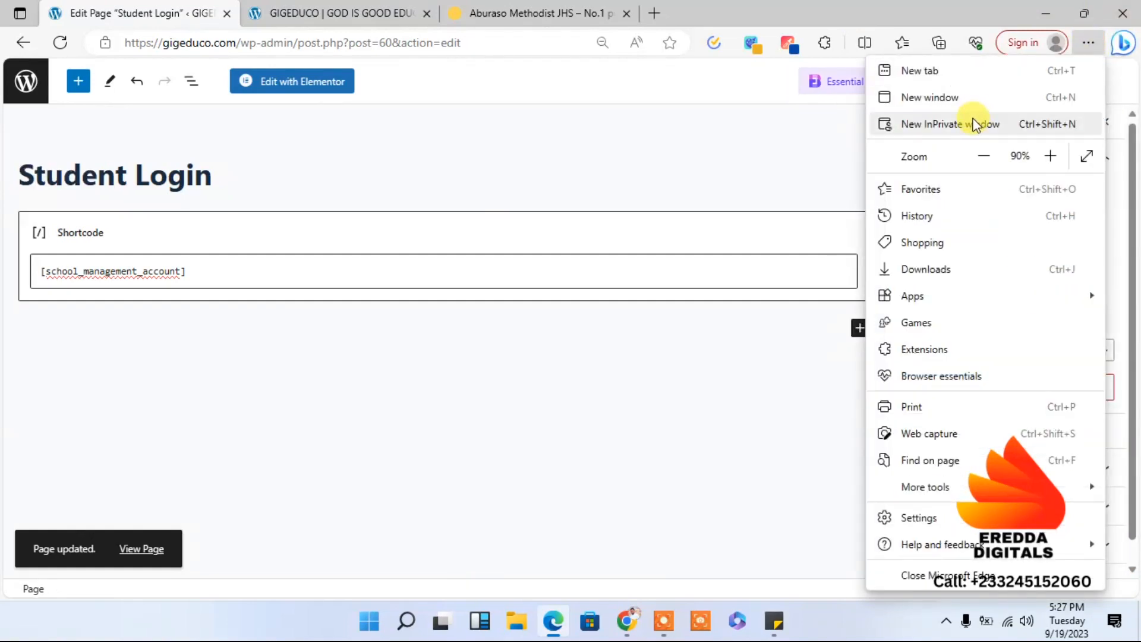
left_click(972, 123)
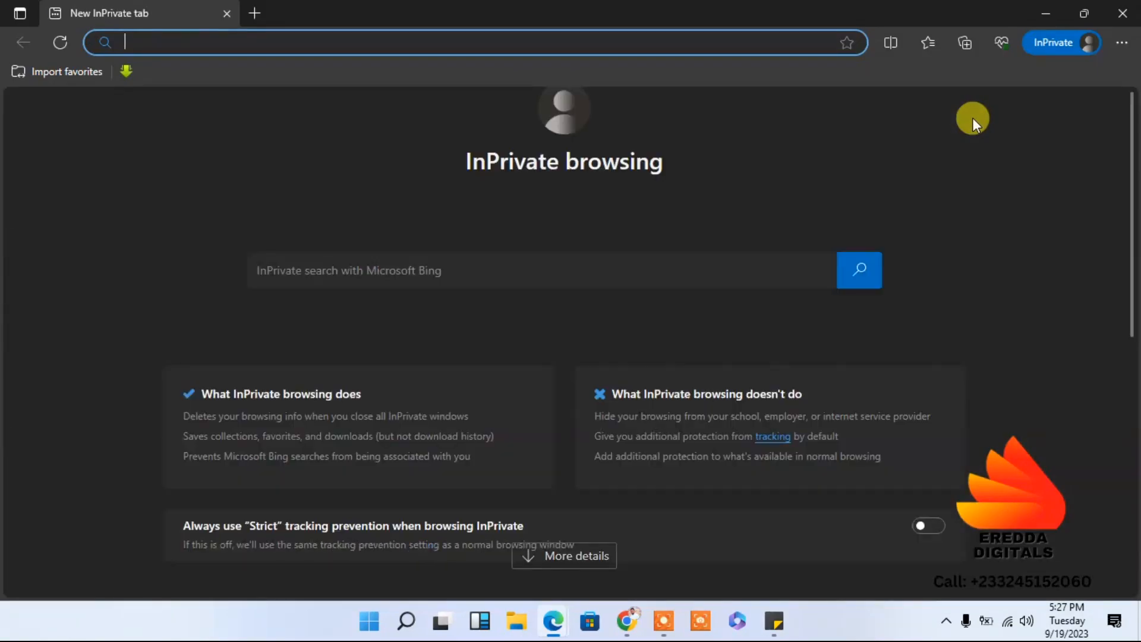
type("g")
key("Return")
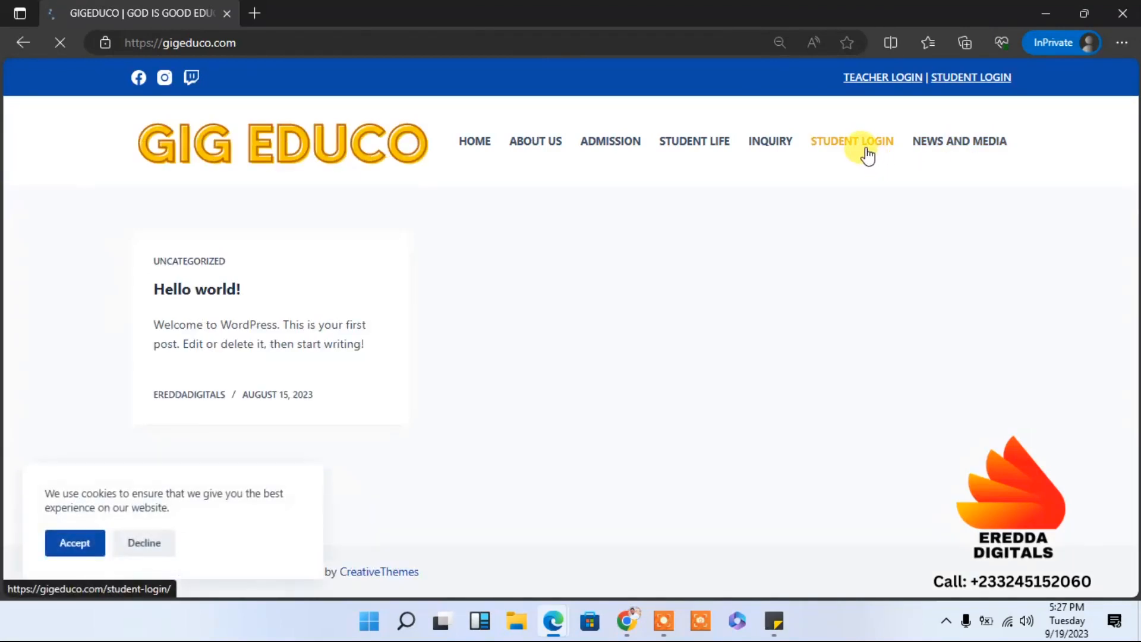
Step: Check the live Student Login page, accept the cookie notice and return to the page editor
left_click(970, 82)
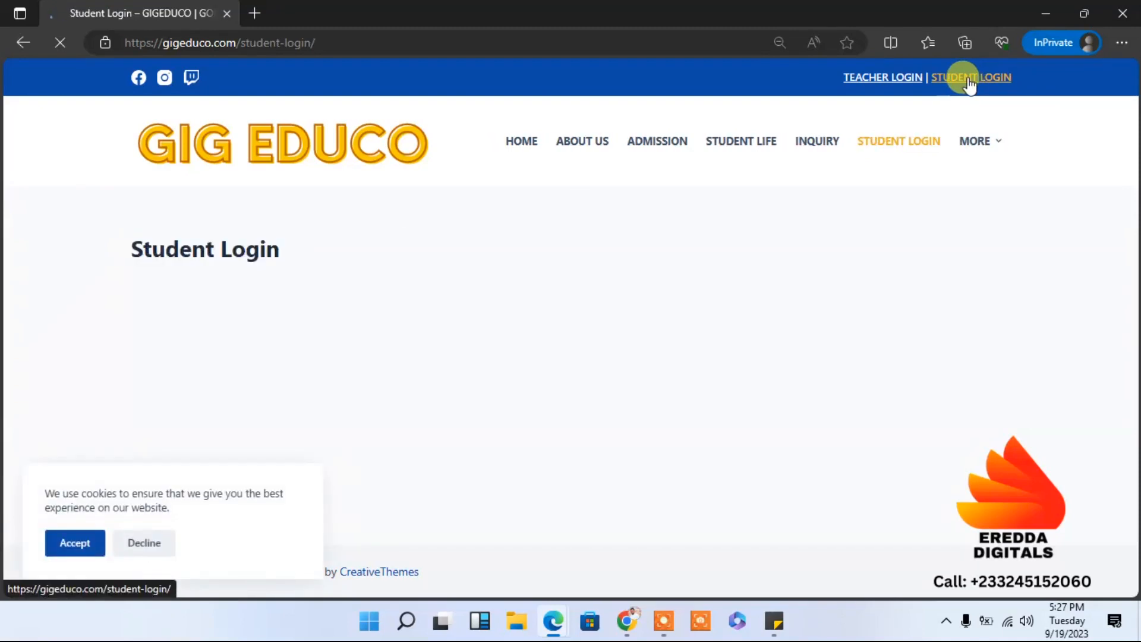
left_click(89, 542)
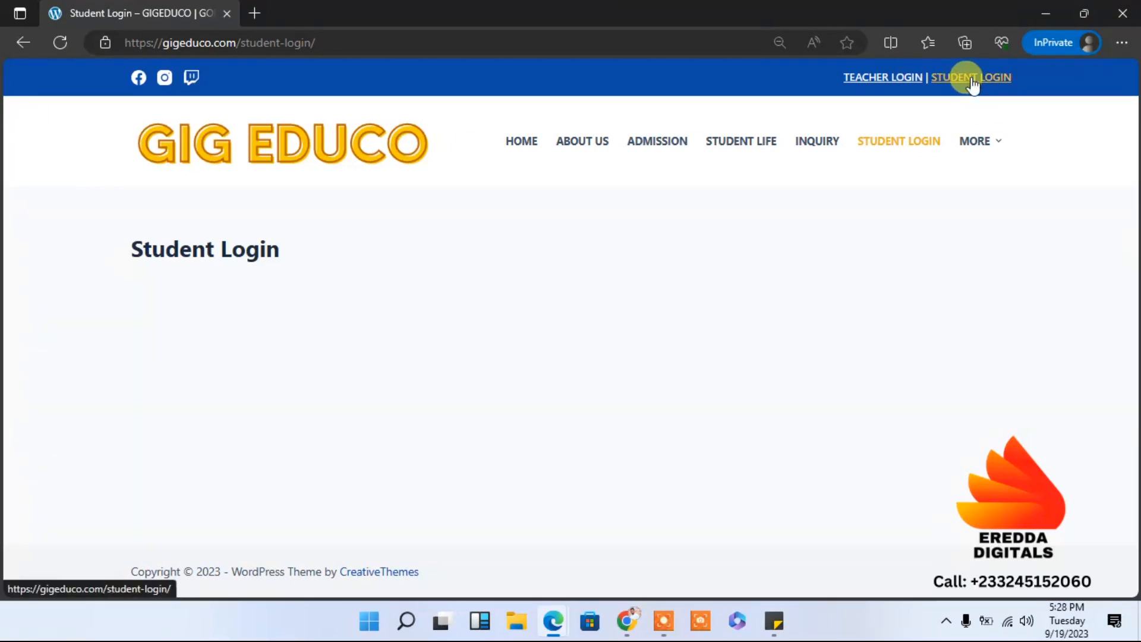
left_click(1041, 16)
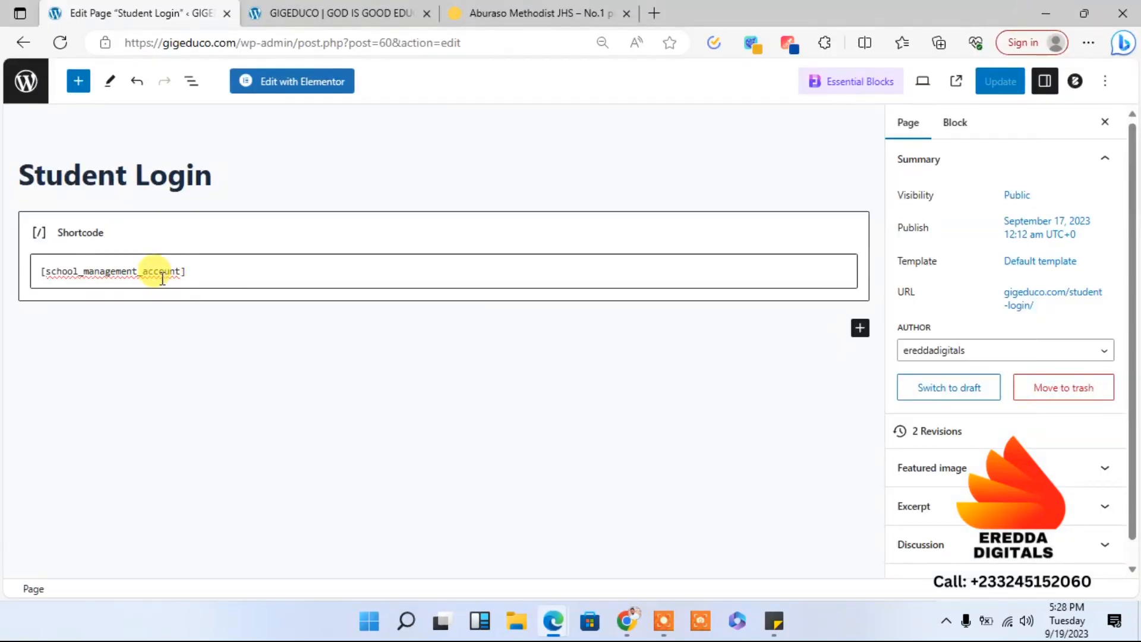
Step: Open the School Management shortcode settings from the site's dashboard and copy the [school_management_account] shortcode again
left_click(317, 8)
mouse_move(88, 72)
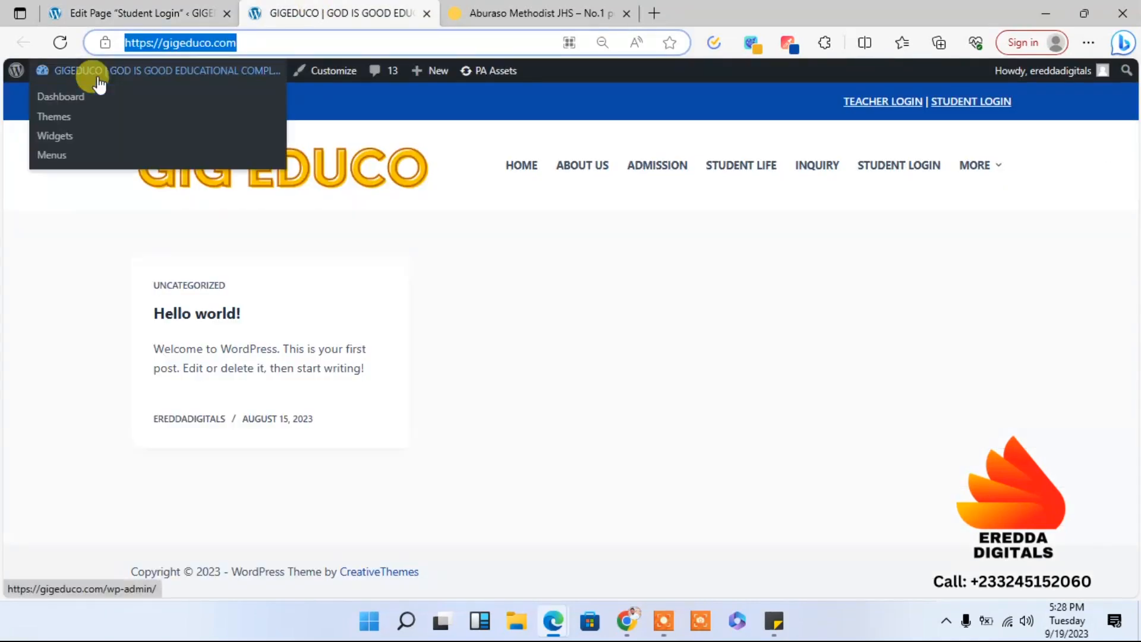
left_click(77, 98)
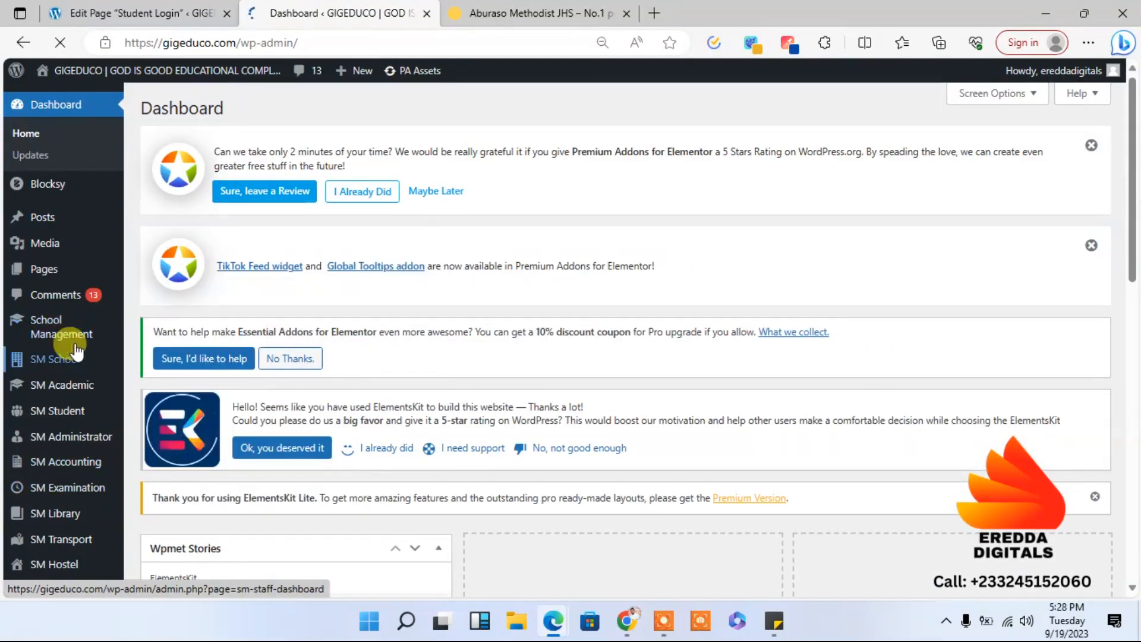
mouse_move(54, 330)
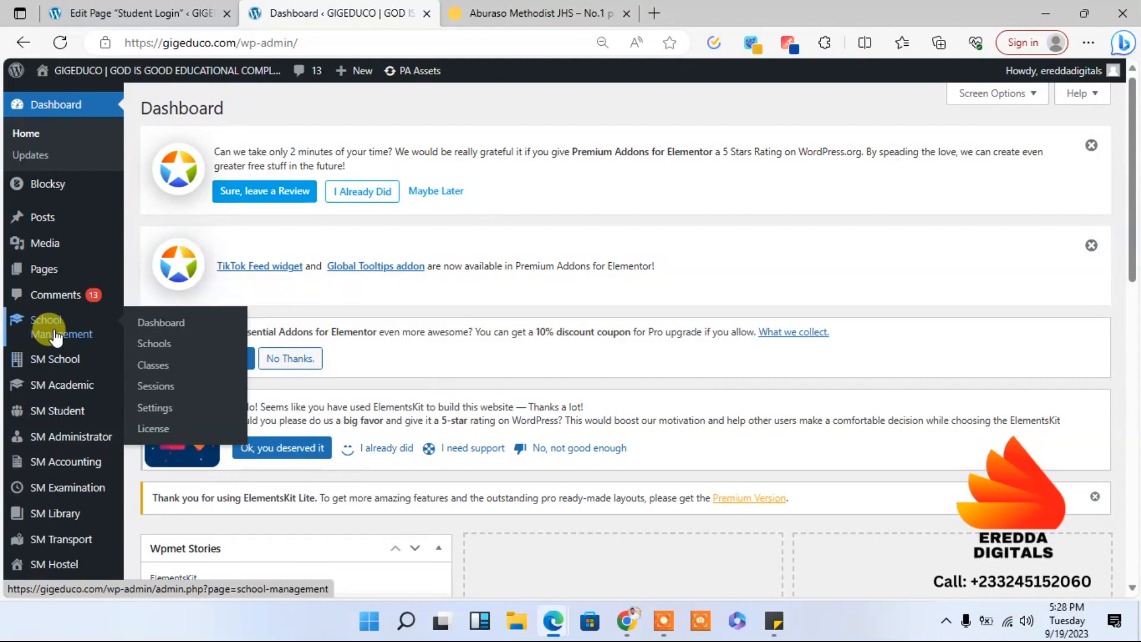
left_click(154, 410)
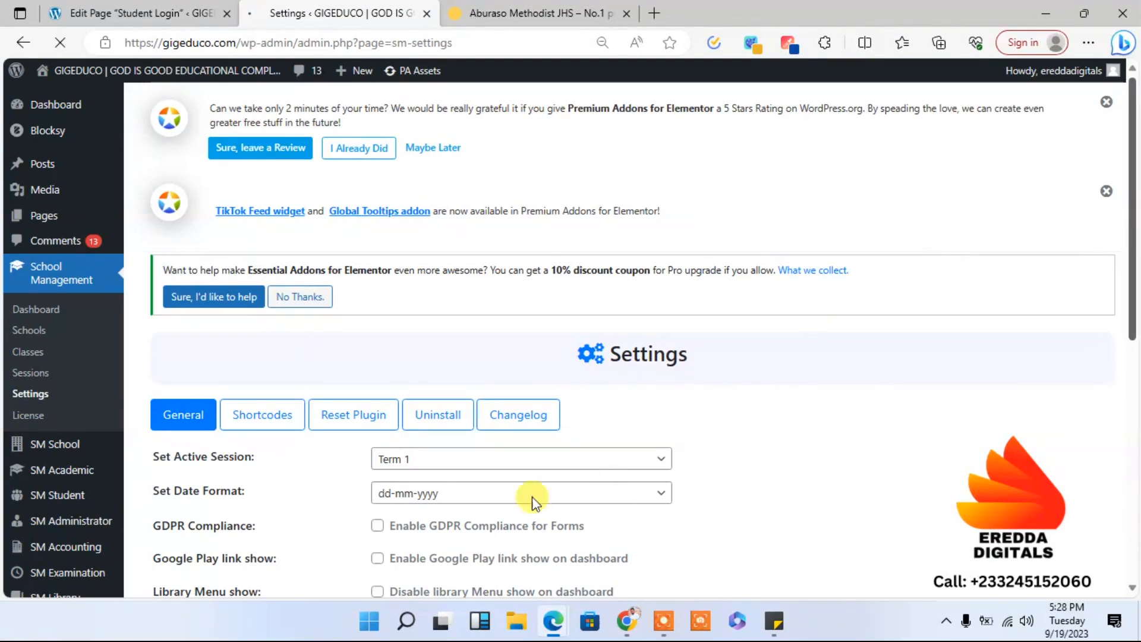
left_click(286, 419)
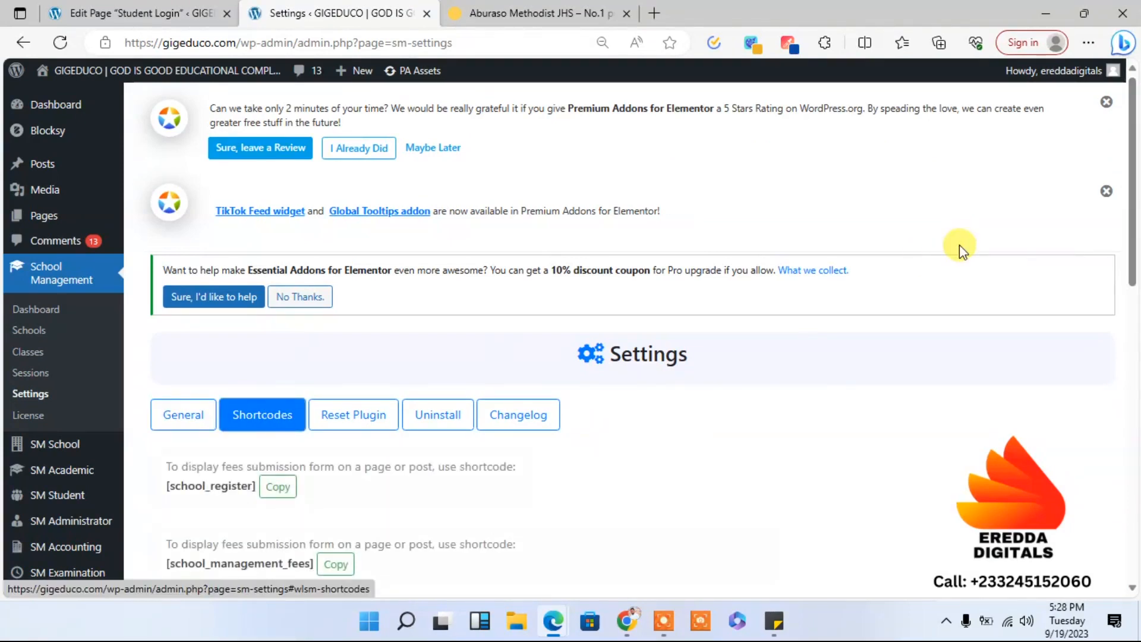
left_click_drag(1132, 211, 1132, 292)
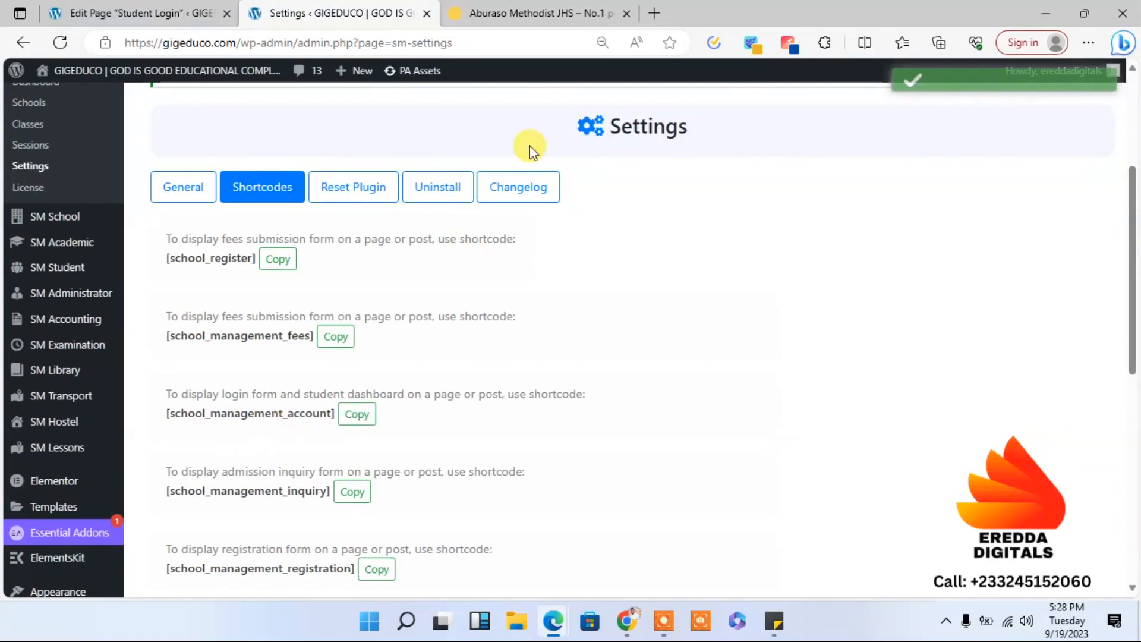
Step: Delete the Shortcode block on the Student Login page, put [school_management_account] back in and update the page
left_click(156, 12)
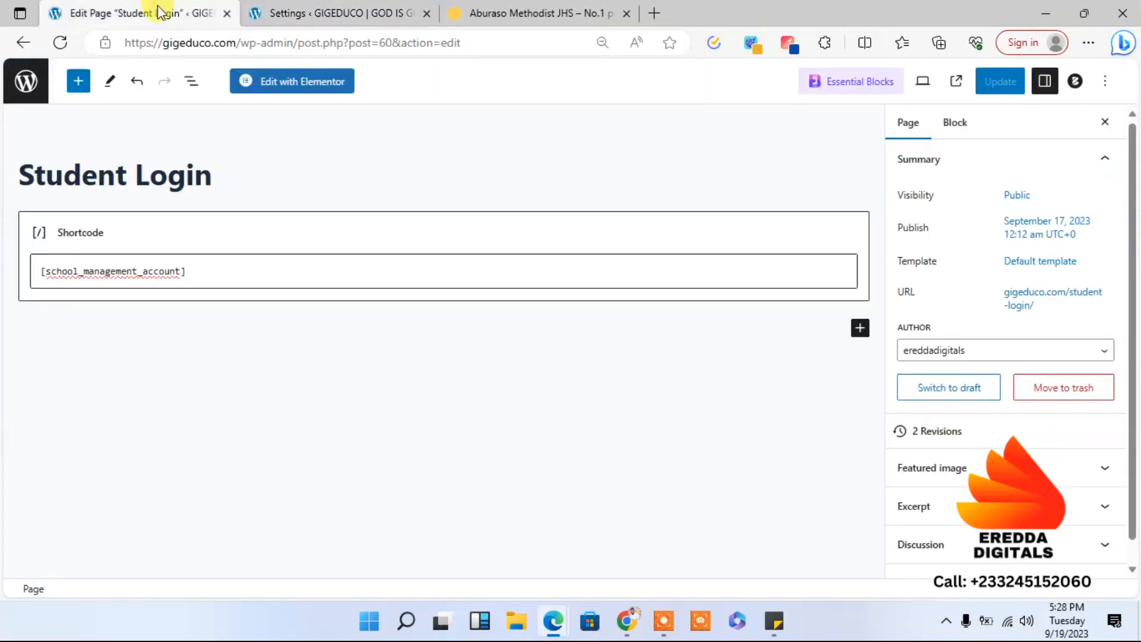
left_click(229, 283)
left_click(73, 185)
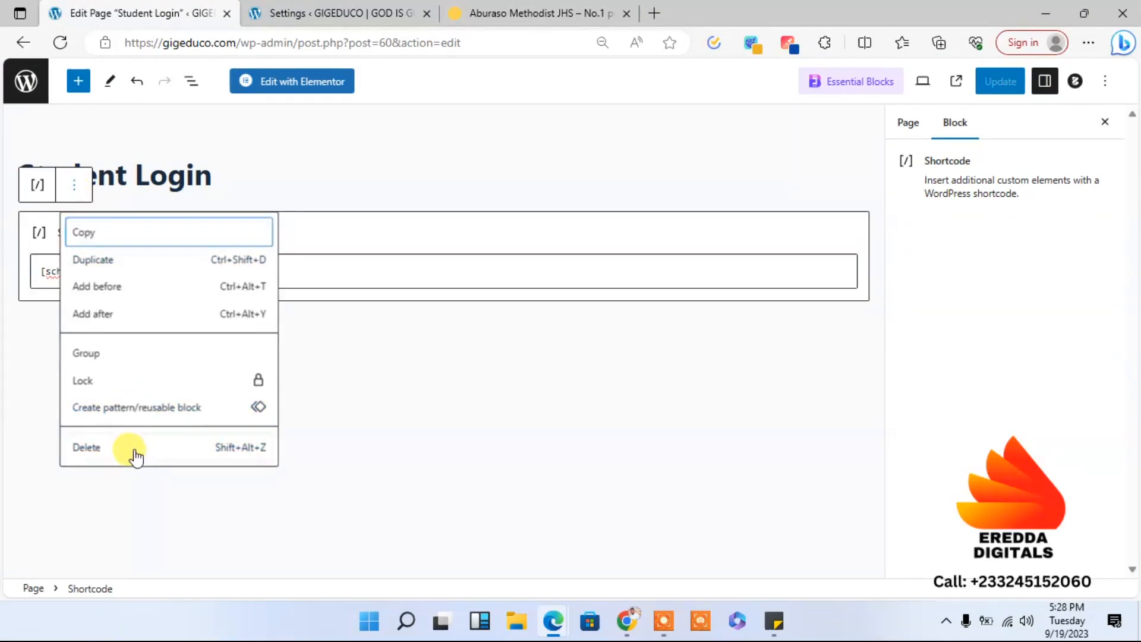
left_click(136, 455)
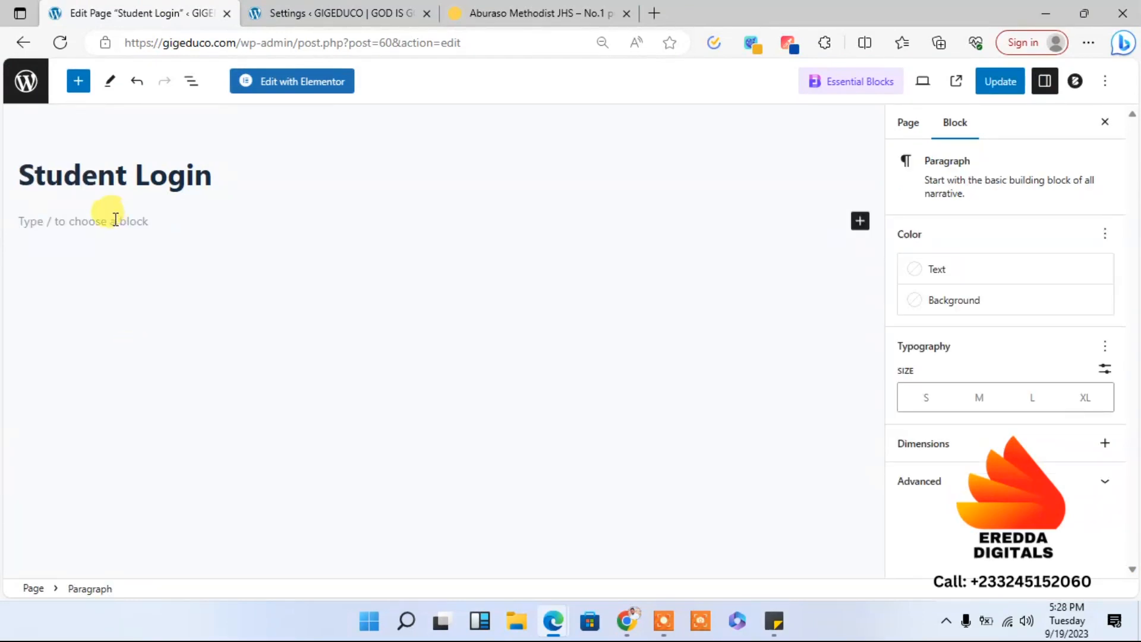
key("ctrl+z")
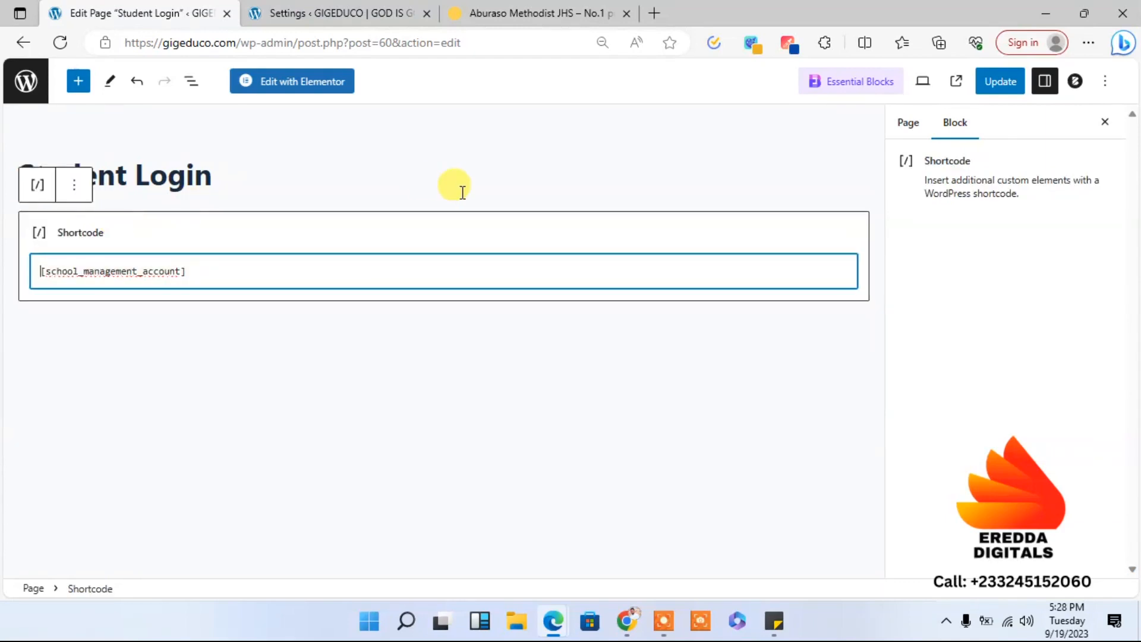
left_click(998, 81)
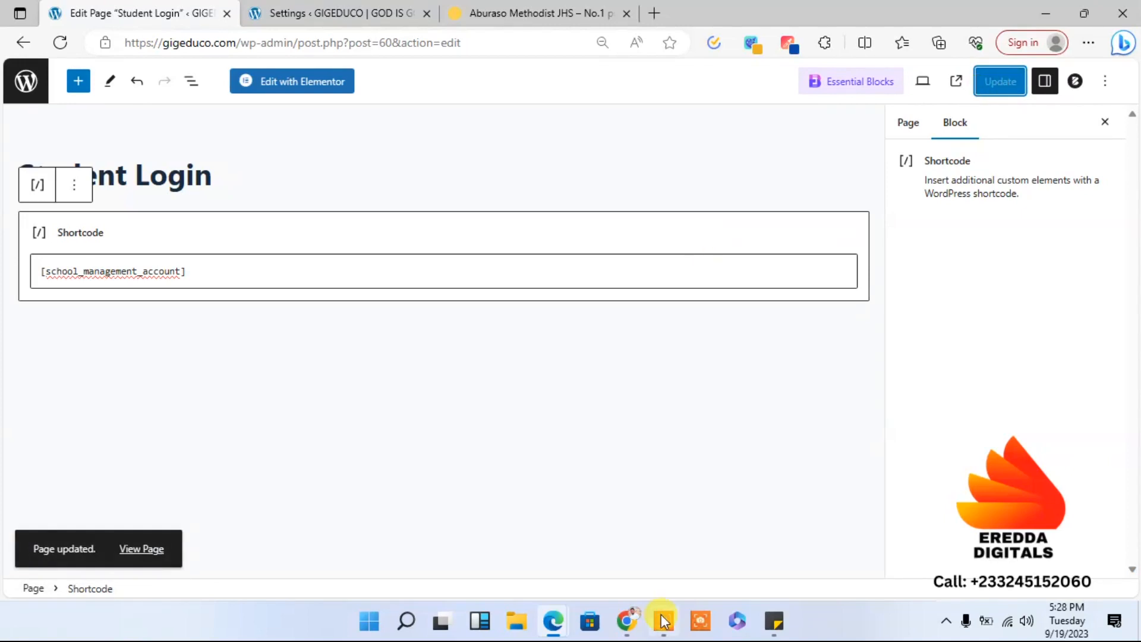
Step: Reload and reopen the live Student Login page in the InPrivate window, and return to the home page through the logo
mouse_move(554, 620)
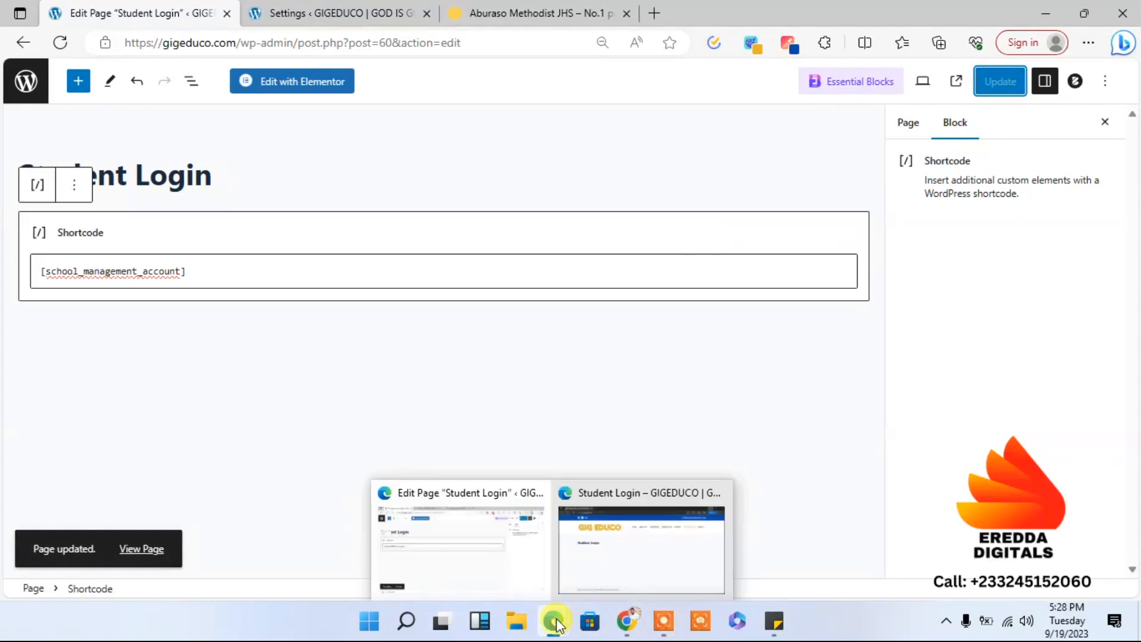
left_click(639, 579)
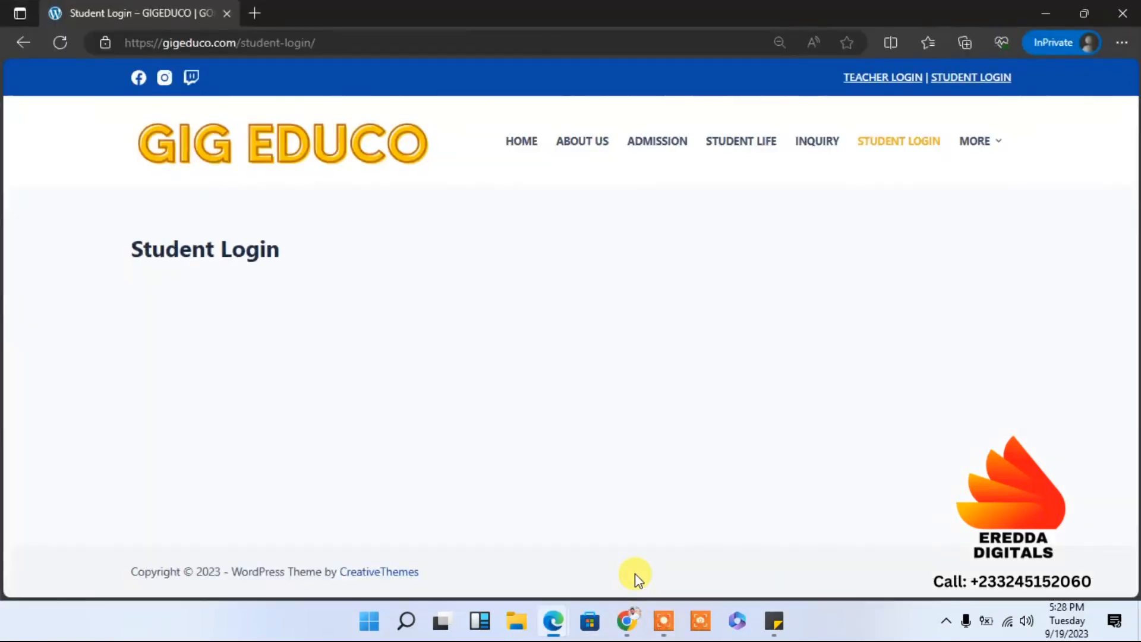
left_click(53, 41)
left_click(61, 42)
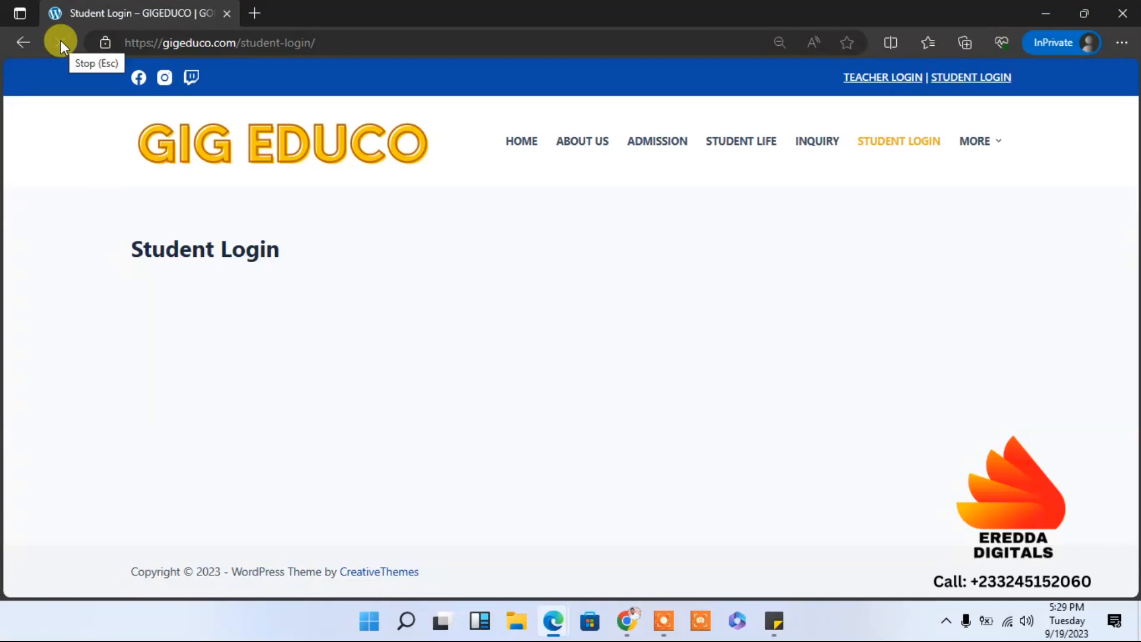
left_click(895, 144)
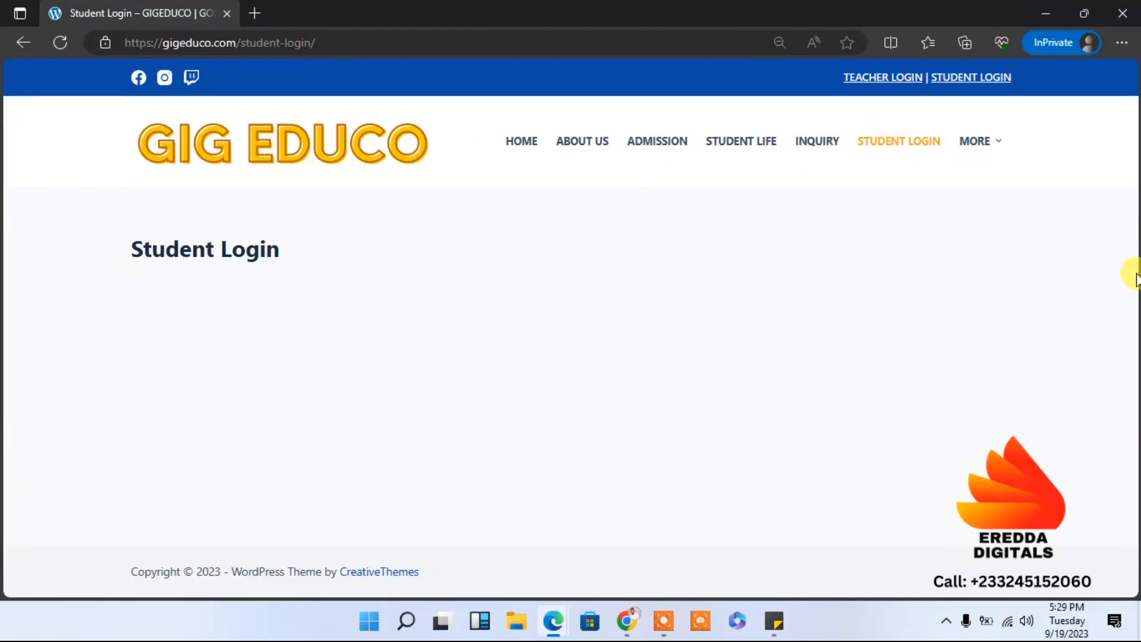
mouse_move(1001, 153)
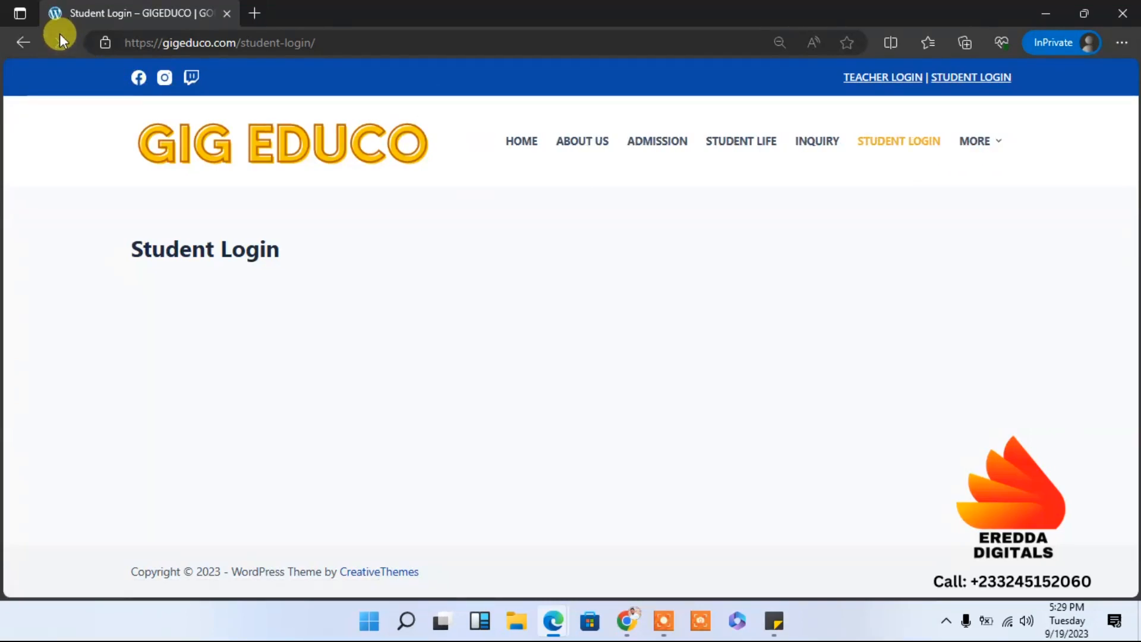
left_click(382, 170)
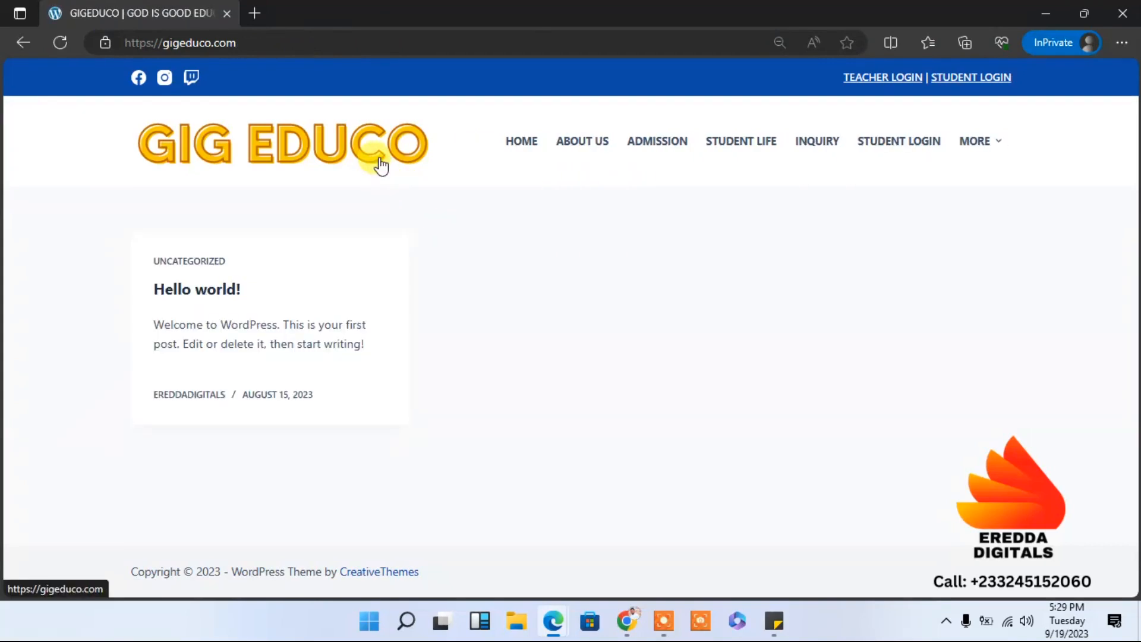